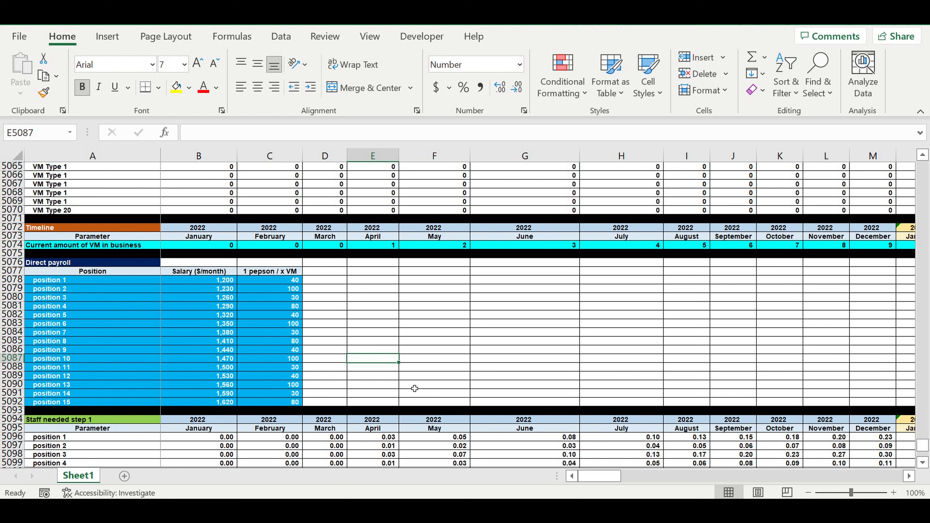
Examine the "Current amount of VM in business" row in the Timeline section across the 2022 and 2023 months
{"action": "left_click", "coordinate": [419, 310]}
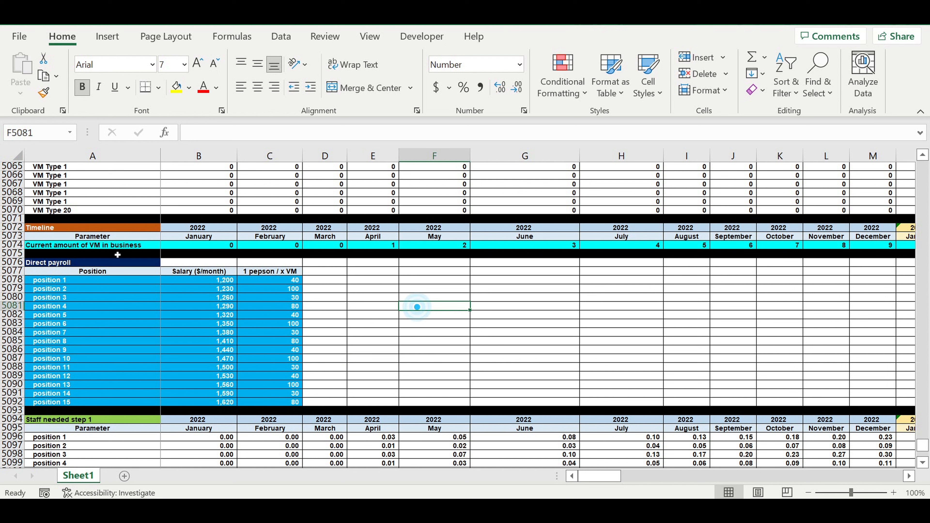
{"action": "left_click", "coordinate": [51, 230]}
{"action": "left_click", "coordinate": [59, 245]}
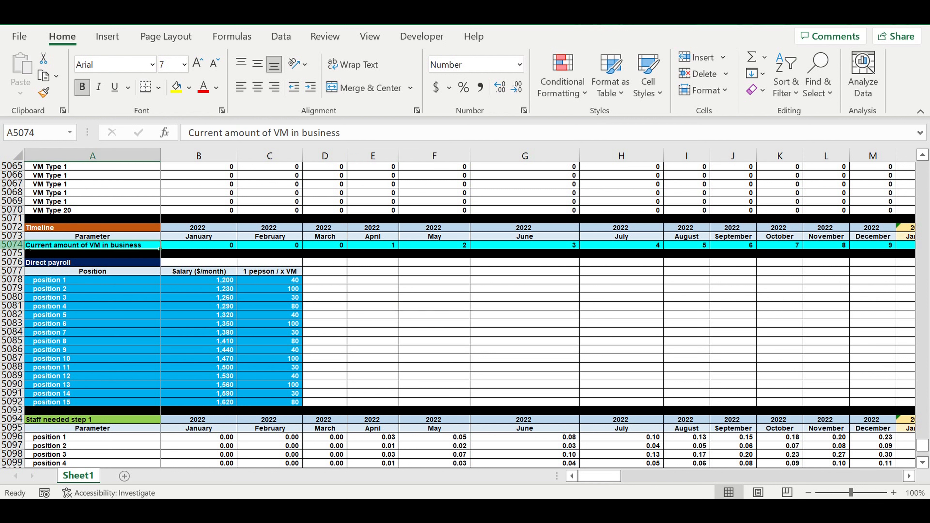
{"action": "left_click", "coordinate": [20, 247]}
{"action": "left_click", "coordinate": [513, 324]}
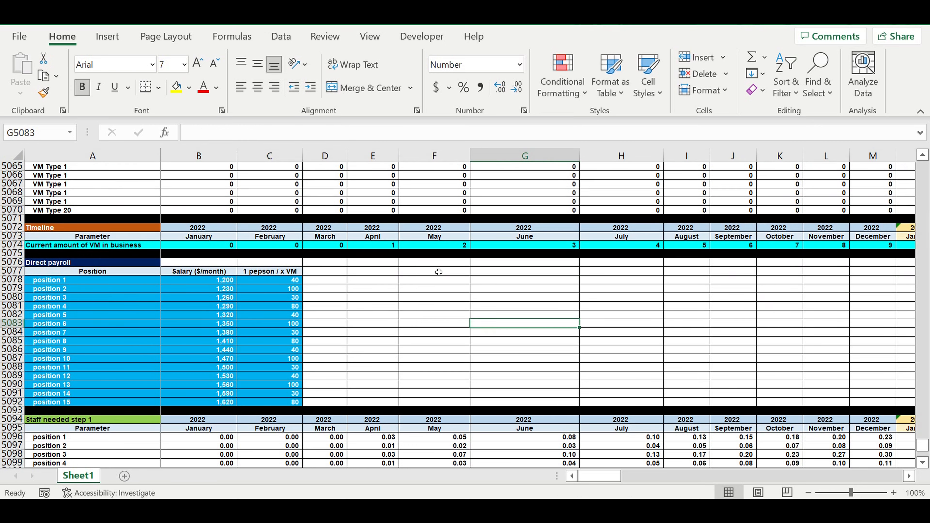
{"action": "left_click_drag", "start_coordinate": [380, 245], "coordinate": [871, 249]}
{"action": "left_click", "coordinate": [756, 248]}
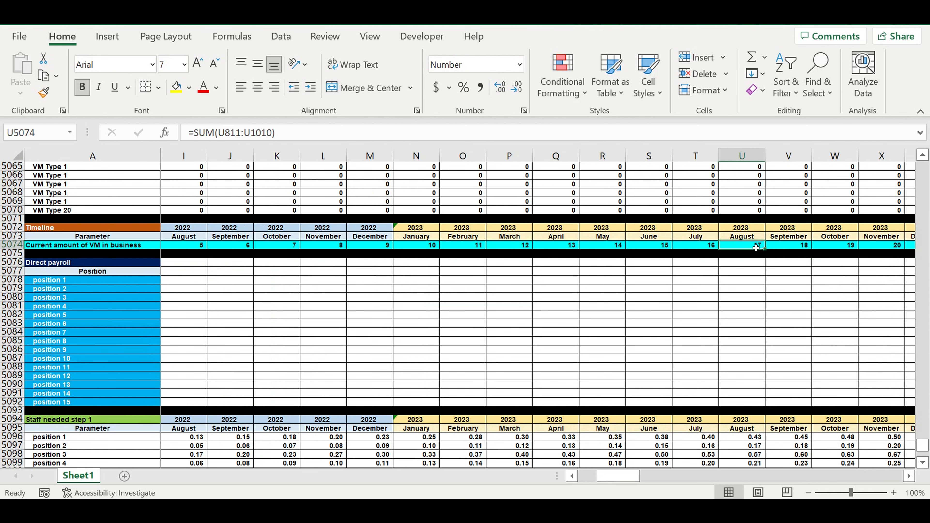
{"action": "left_click_drag", "start_coordinate": [799, 248], "coordinate": [868, 248]}
{"action": "left_click_drag", "start_coordinate": [684, 477], "coordinate": [393, 335]}
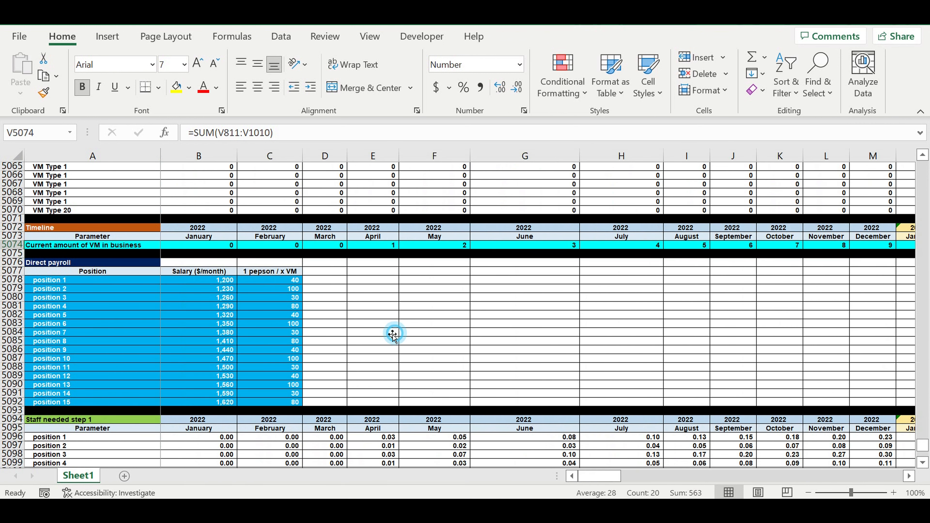
{"action": "left_click", "coordinate": [392, 334]}
Insert three new rows directly below the "Current amount of VM in business" row, starting at row 5075
{"action": "left_click_drag", "start_coordinate": [16, 256], "coordinate": [10, 271]}
{"action": "right_click", "coordinate": [8, 260]}
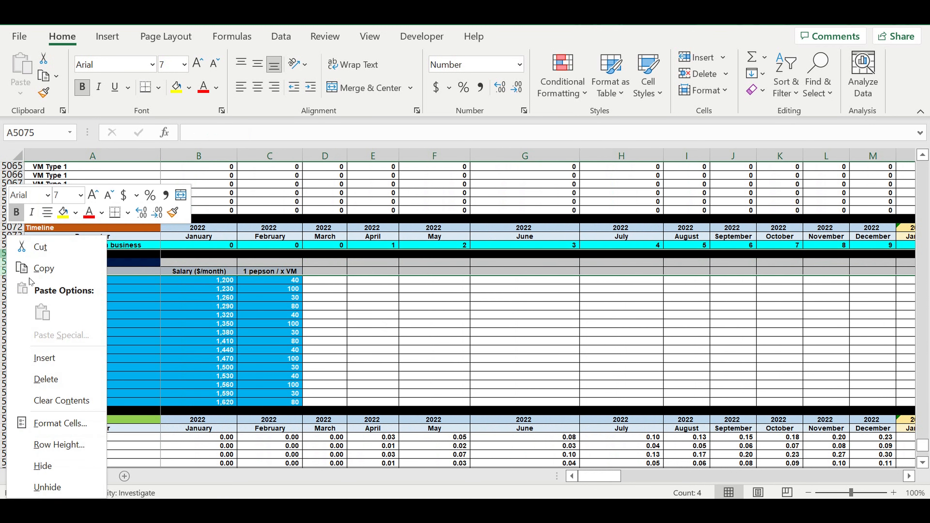
{"action": "left_click", "coordinate": [59, 361]}
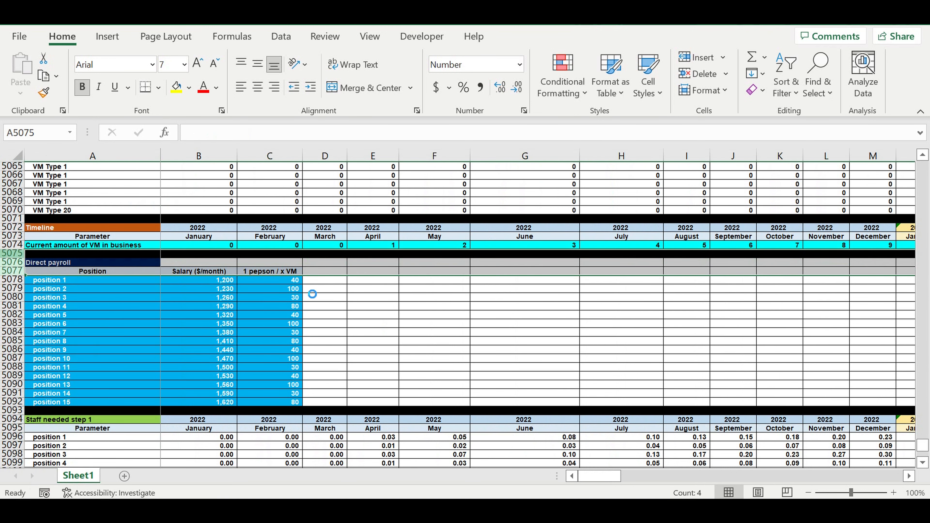
Format the new rows 5075 to 5077 with a white fill and black font colour
{"action": "left_click", "coordinate": [15, 255]}
{"action": "left_click_drag", "start_coordinate": [15, 253], "coordinate": [15, 271]}
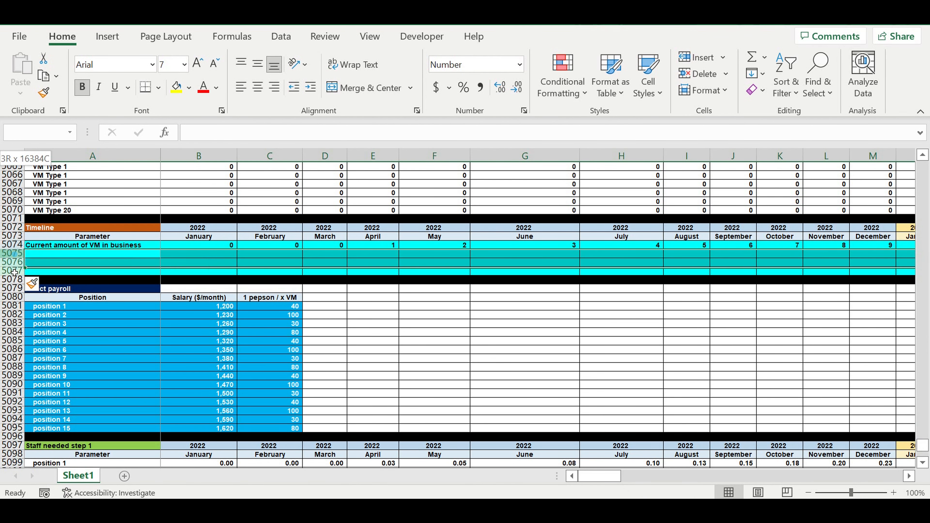
{"action": "left_click", "coordinate": [189, 87]}
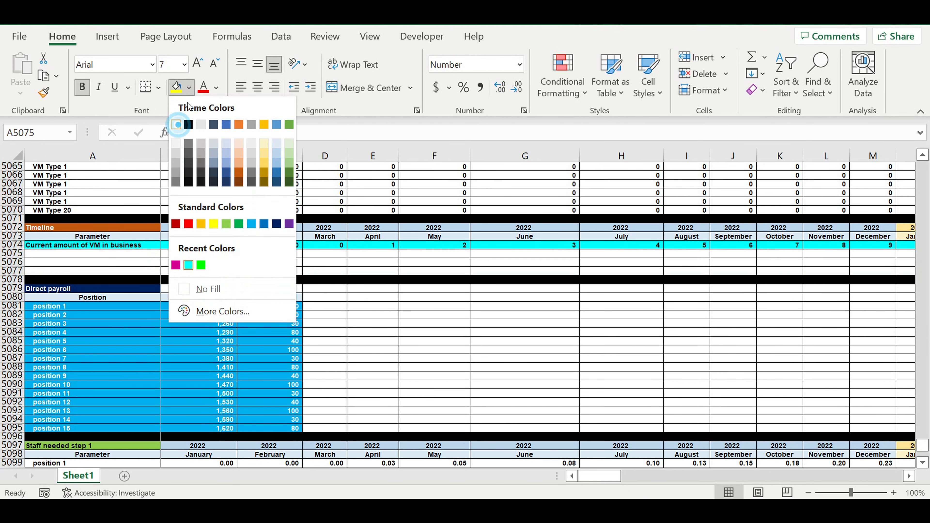
{"action": "left_click", "coordinate": [176, 125]}
{"action": "left_click", "coordinate": [216, 88]}
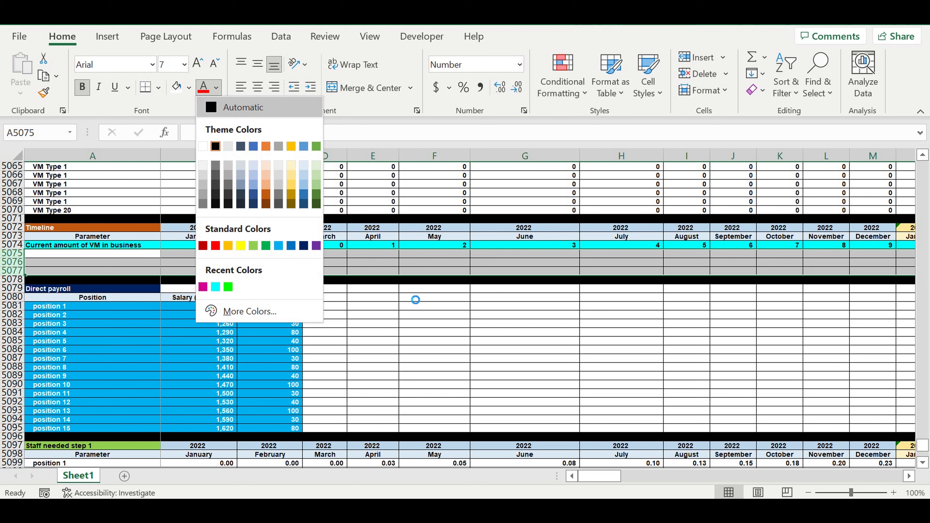
{"action": "left_click", "coordinate": [424, 282]}
Label cell A5075 as "Operating activity (0-1-1-1)"
{"action": "left_click", "coordinate": [132, 254]}
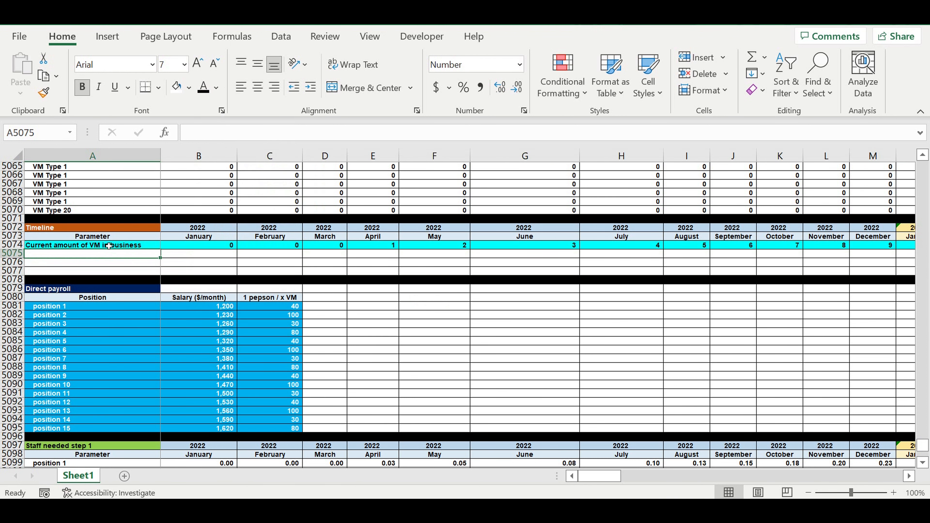
{"action": "type", "text": "operating activity"}
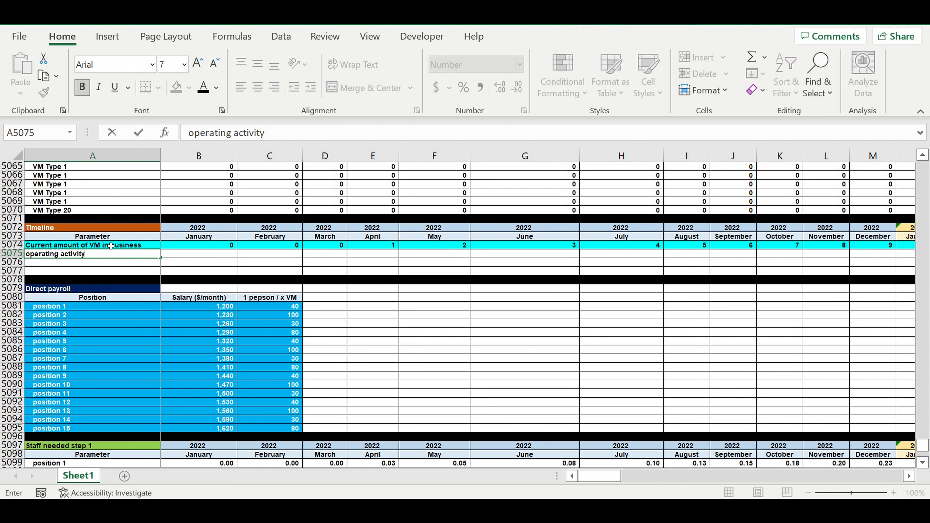
{"action": "left_click", "coordinate": [194, 133]}
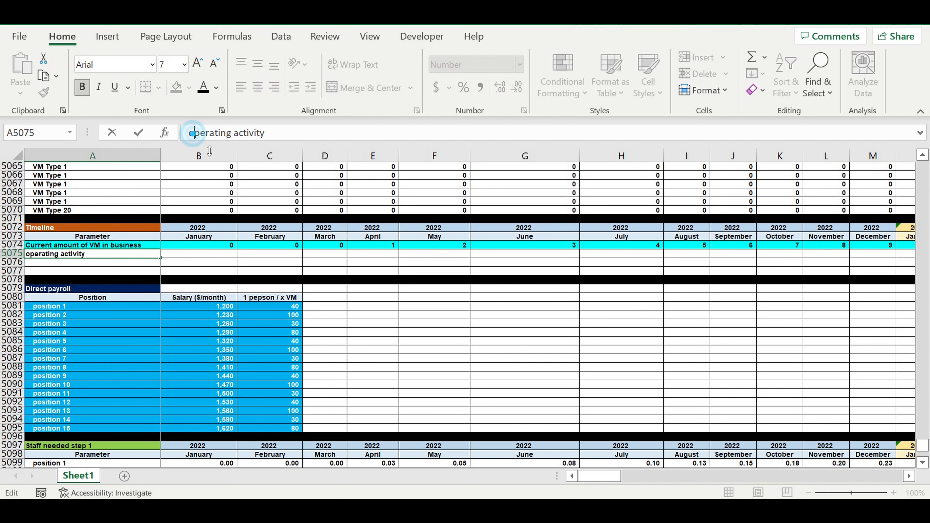
{"action": "key", "text": "BackSpace"}
{"action": "type", "text": "O"}
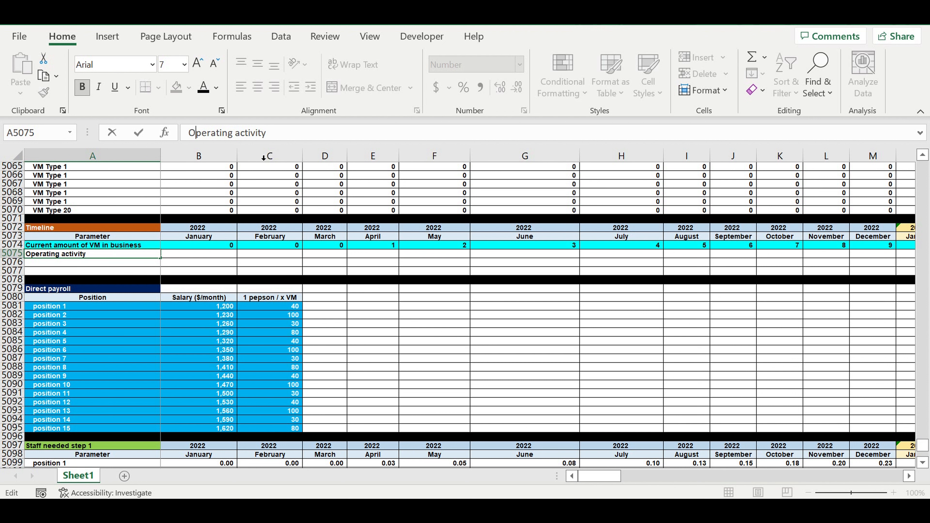
{"action": "left_click", "coordinate": [284, 132]}
{"action": "type", "text": "(0-1-1-1)"}
{"action": "key", "text": "Return"}
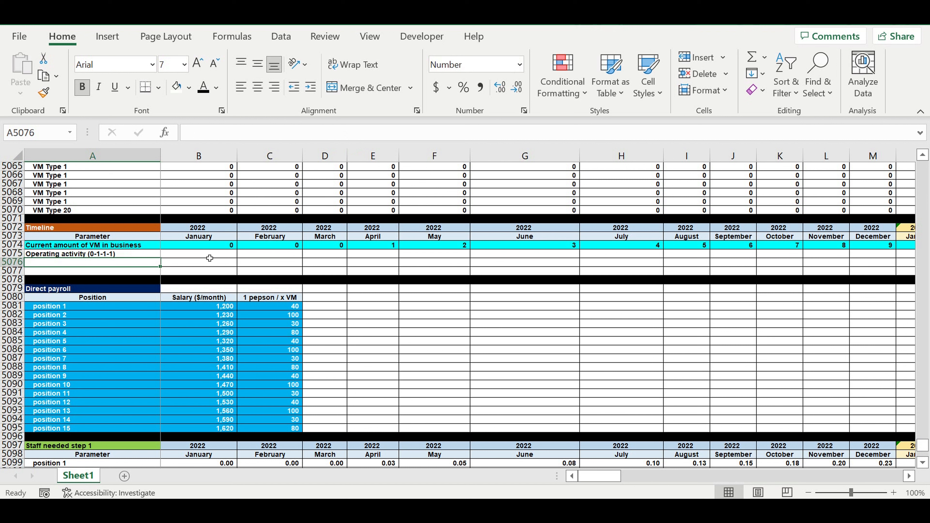
Enter the formula =IF(B5074>0,1,0) in B5075 for the January 2022 operating activity
{"action": "left_click", "coordinate": [212, 258]}
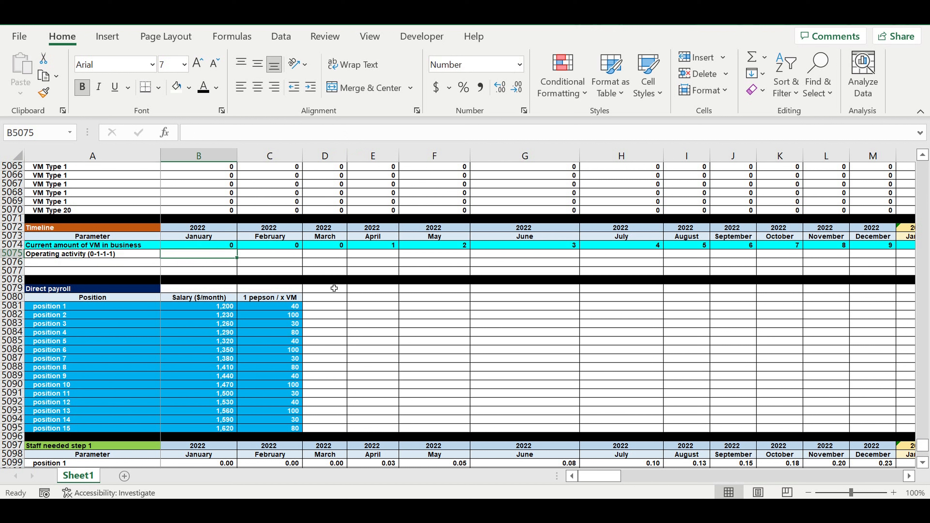
{"action": "type", "text": "=i"}
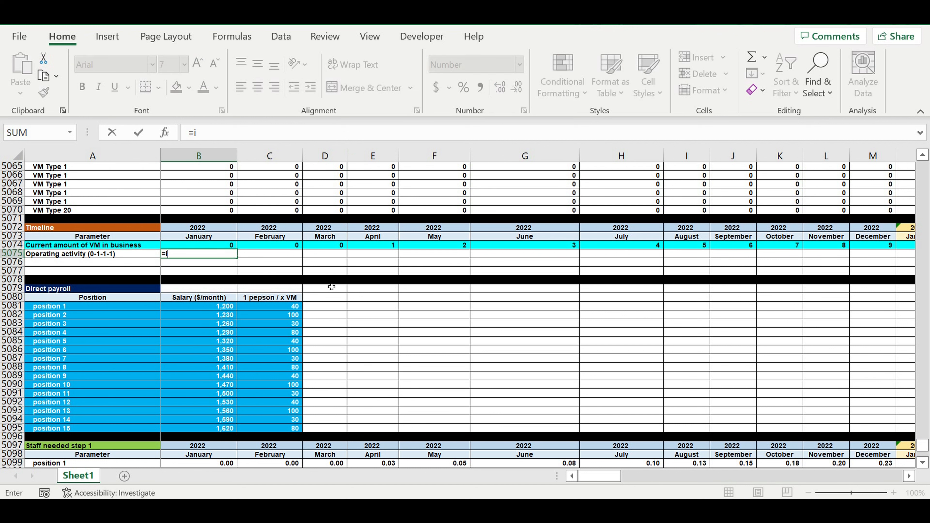
{"action": "type", "text": "f("}
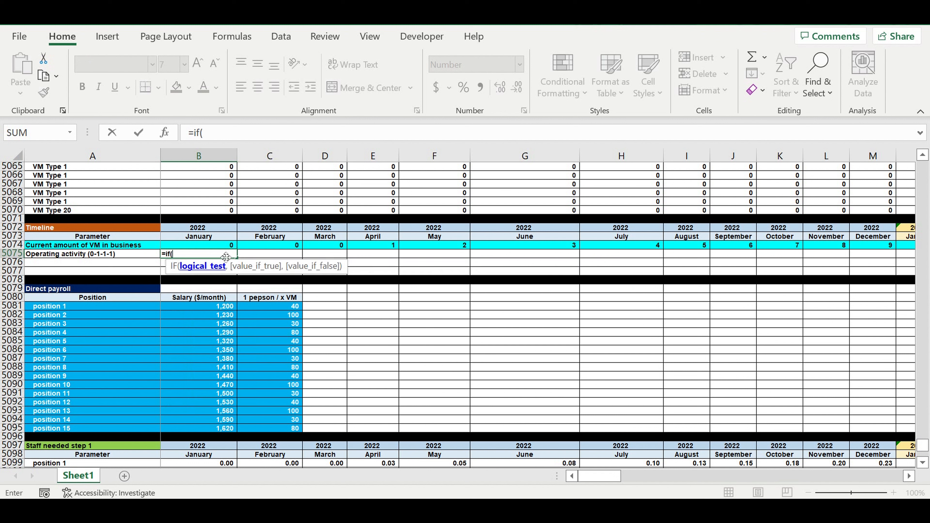
{"action": "left_click", "coordinate": [213, 248]}
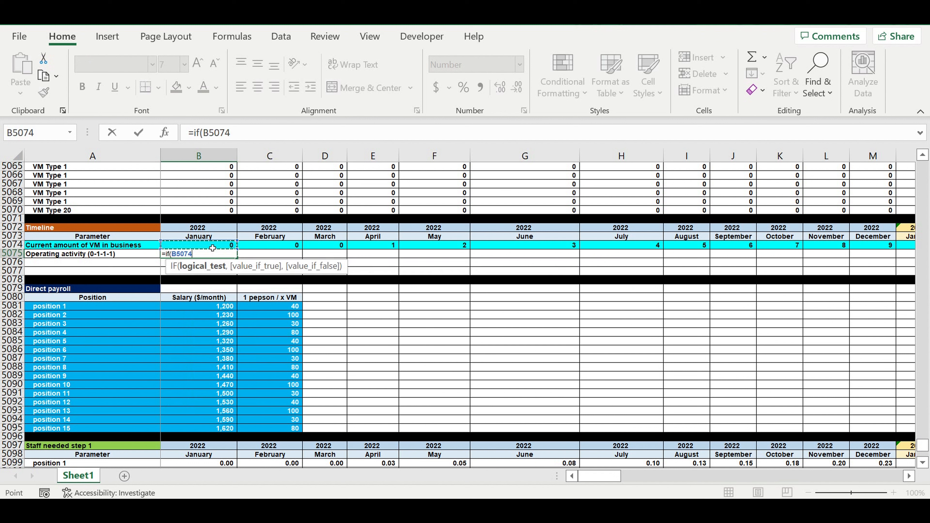
{"action": "type", "text": ">0,1"}
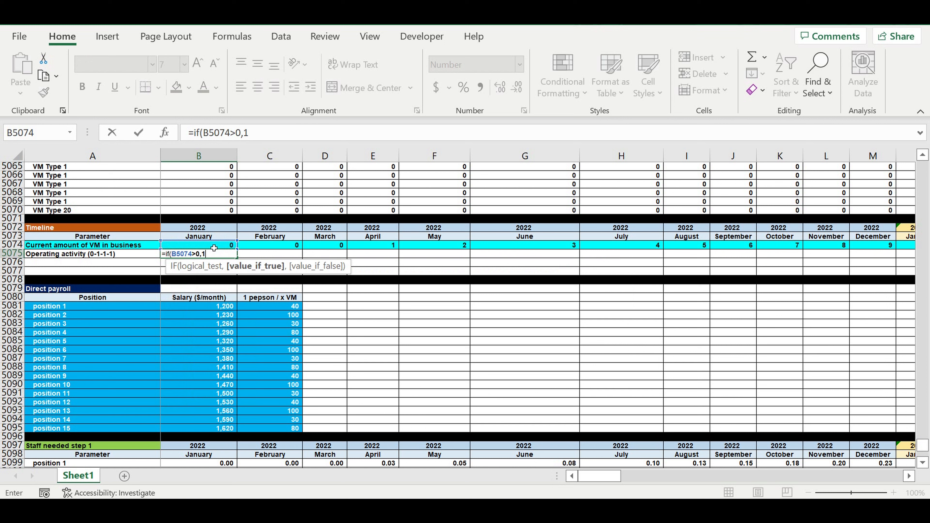
{"action": "type", "text": ",0"}
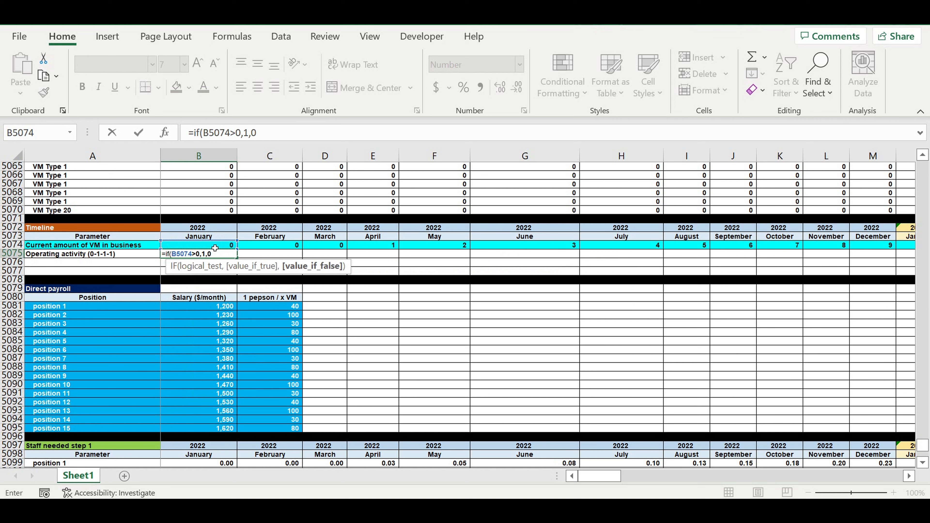
{"action": "type", "text": ")"}
{"action": "key", "text": "Return"}
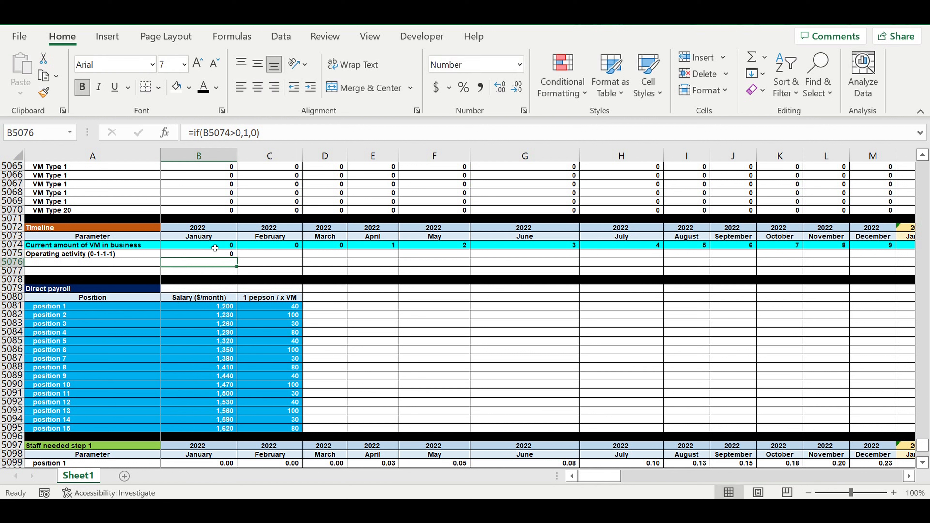
Begin the February 2022 operating activity formula in C5075 with =if(and(B5075=0,C5074=0),0, as its first condition
{"action": "left_click", "coordinate": [215, 253]}
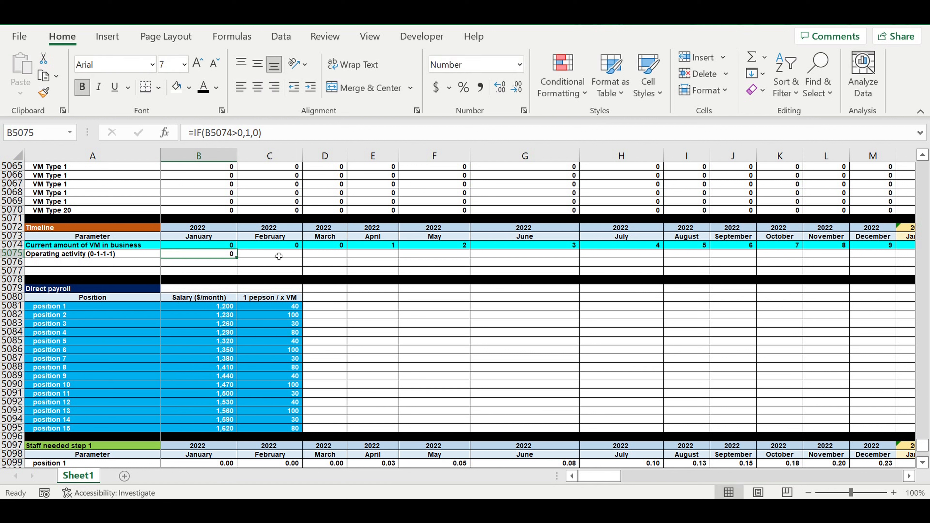
{"action": "key", "text": "Right"}
{"action": "type", "text": "="}
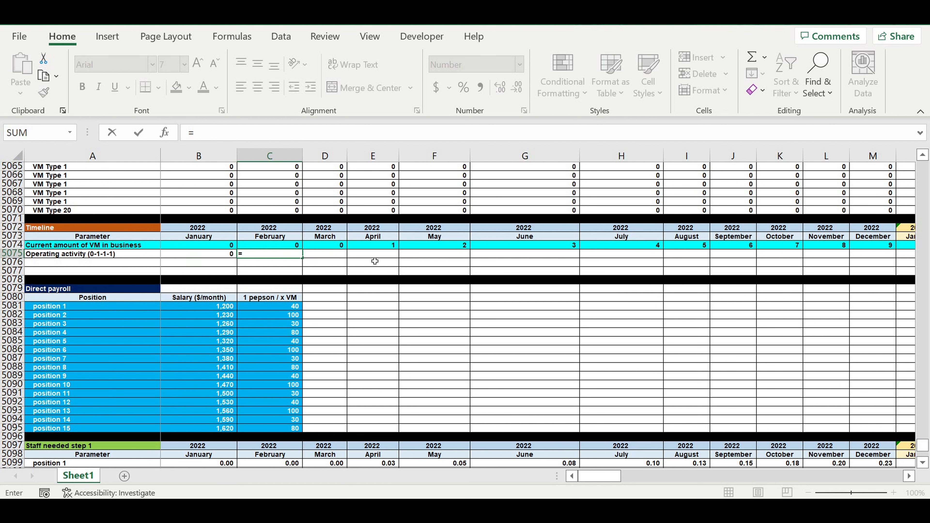
{"action": "type", "text": "if("}
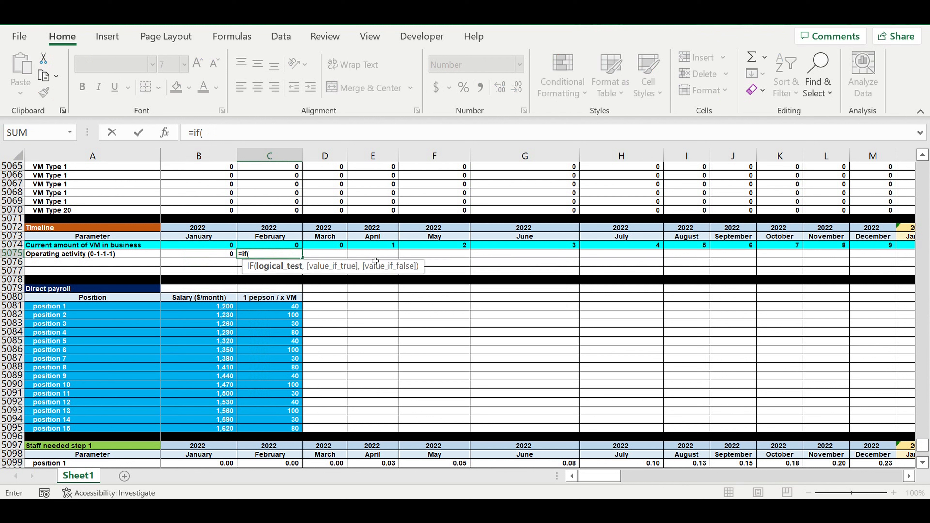
{"action": "type", "text": "and("}
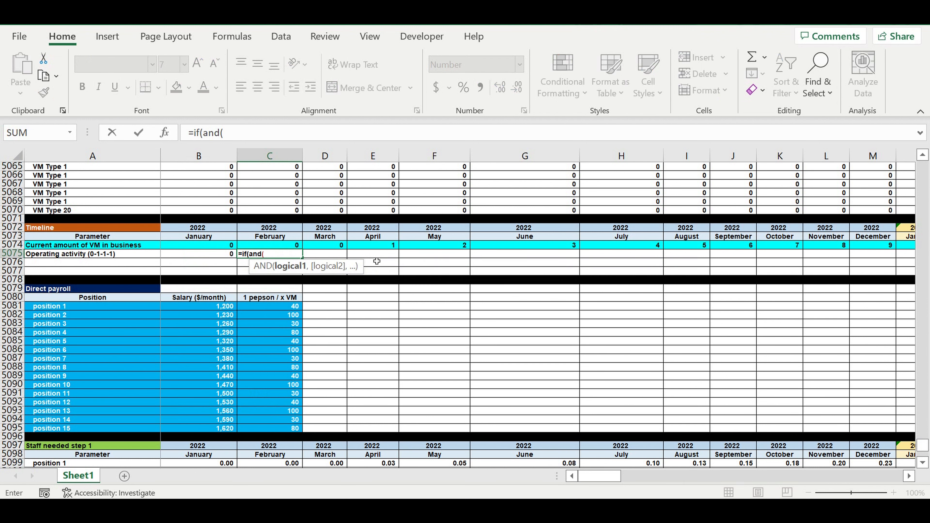
{"action": "left_click", "coordinate": [224, 256]}
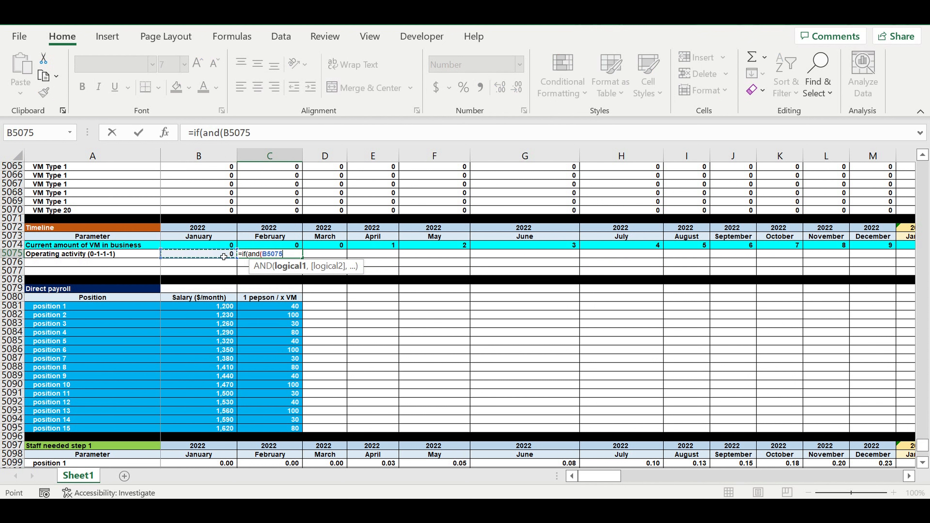
{"action": "type", "text": "=0,"}
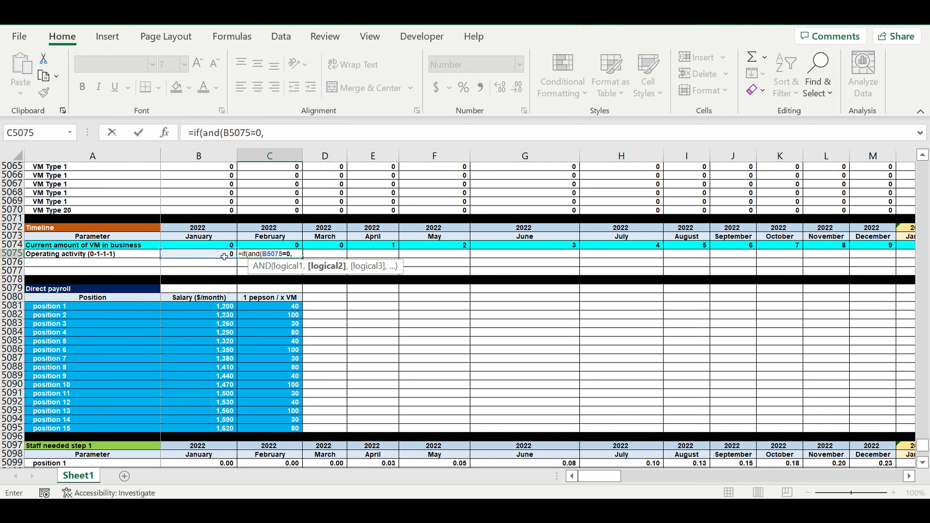
{"action": "left_click", "coordinate": [276, 248]}
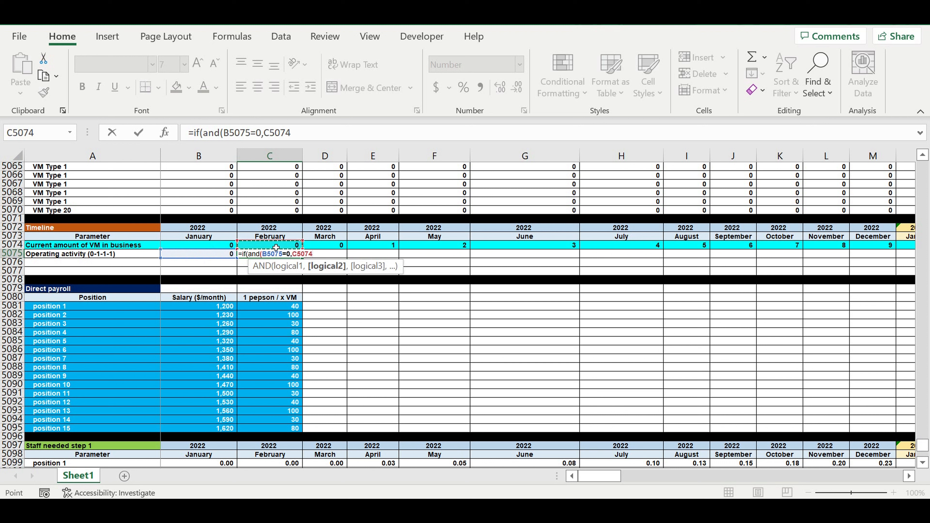
{"action": "type", "text": "=0),0,"}
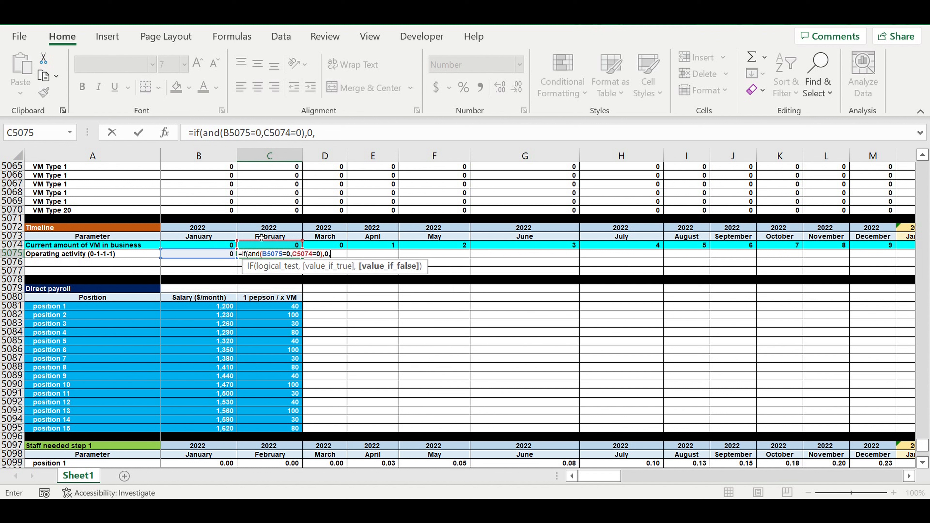
Append a copy of if(and(B5075=0,C5074=0),0, to the C5075 formula as its nested second condition
{"action": "left_click", "coordinate": [338, 133]}
{"action": "left_click_drag", "start_coordinate": [338, 133], "coordinate": [194, 133]}
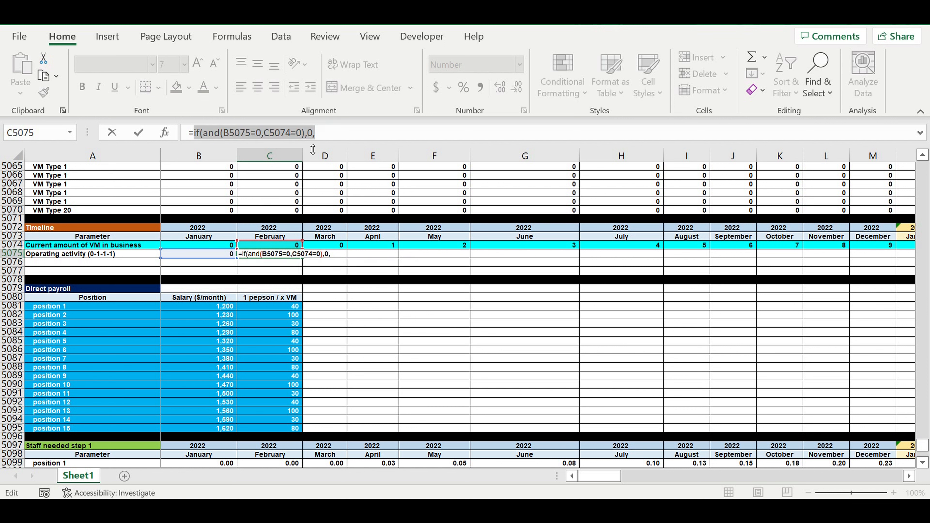
{"action": "key", "text": "ctrl+c"}
{"action": "left_click", "coordinate": [331, 132]}
{"action": "key", "text": "ctrl+v"}
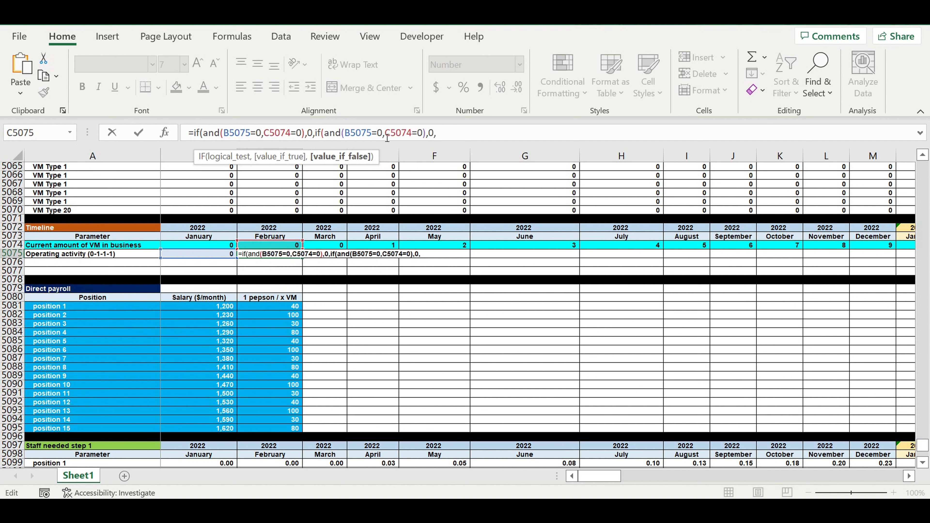
Change the nested part of the C5075 formula to if(and(B5075=0,C5074>0),1,1)) and enter the completed formula
{"action": "left_click_drag", "start_coordinate": [419, 134], "coordinate": [414, 134]}
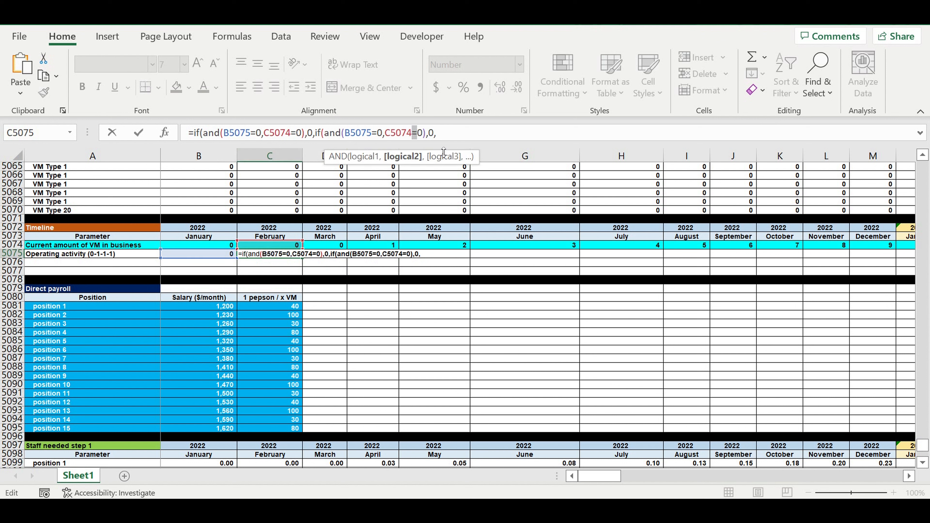
{"action": "type", "text": ">"}
{"action": "left_click", "coordinate": [435, 134]}
{"action": "double_click", "coordinate": [434, 133]}
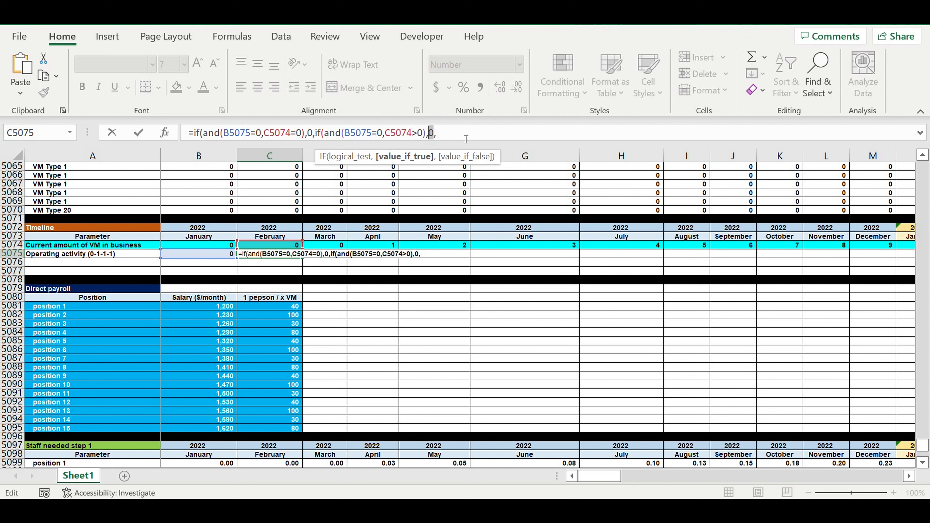
{"action": "type", "text": "1"}
{"action": "left_click", "coordinate": [461, 133]}
{"action": "type", "text": "1"}
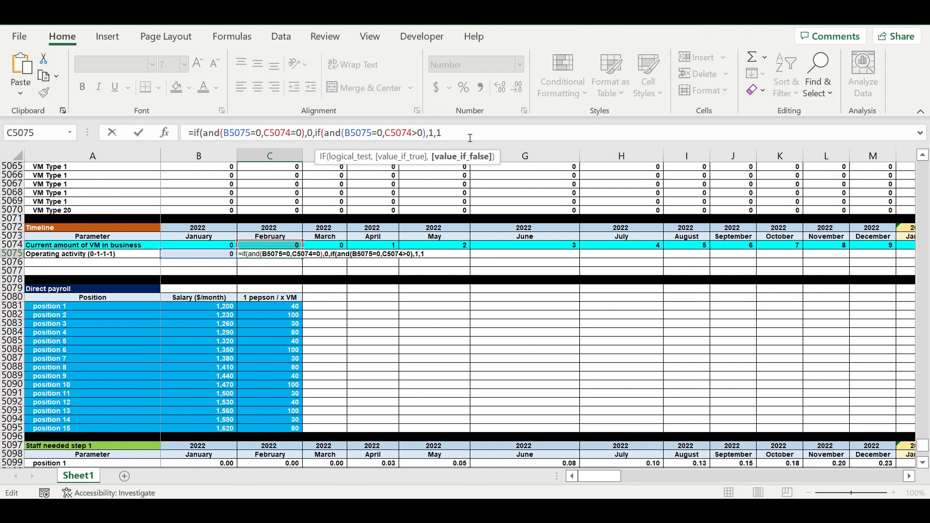
{"action": "type", "text": "))"}
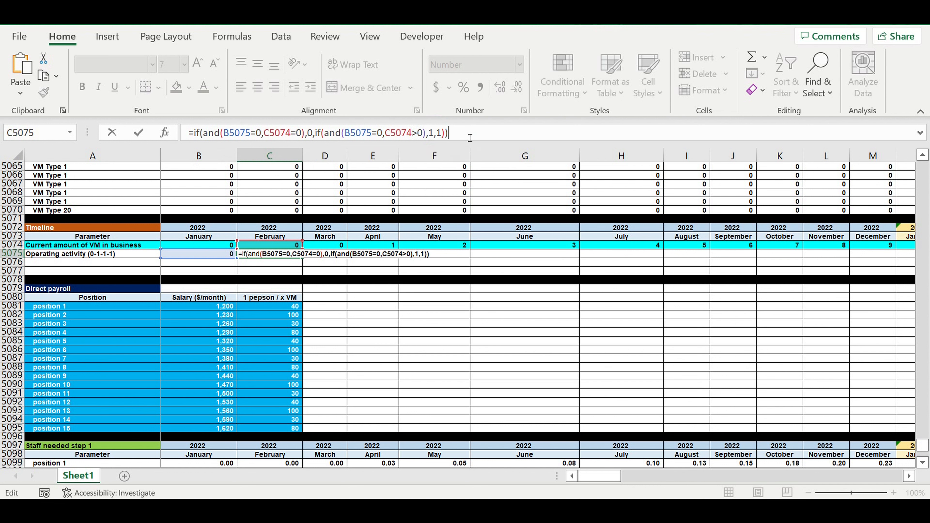
{"action": "key", "text": "Return"}
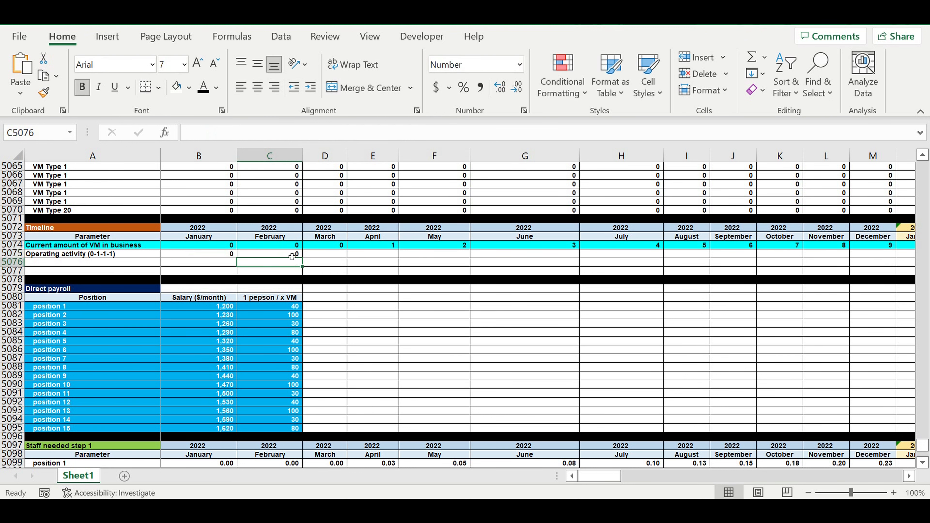
Fill the C5075 operating activity formula across the row to December 2031 in column DQ
{"action": "left_click", "coordinate": [288, 253]}
{"action": "left_click_drag", "start_coordinate": [301, 257], "coordinate": [768, 264]}
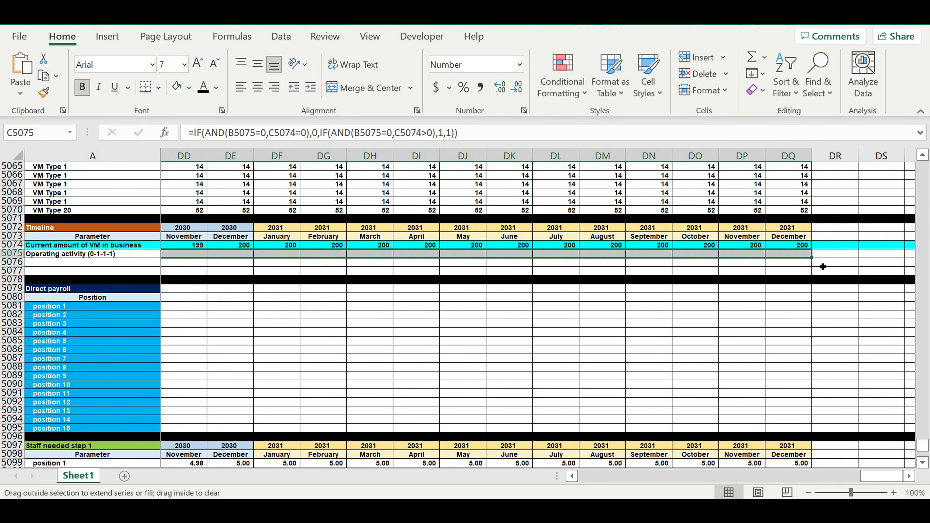
{"action": "left_click", "coordinate": [668, 310]}
{"action": "left_click_drag", "start_coordinate": [884, 478], "coordinate": [490, 467]}
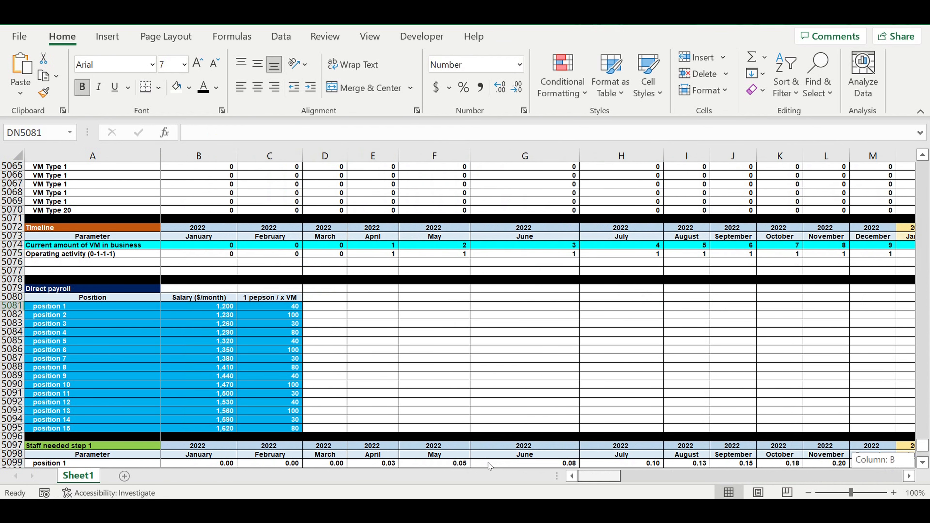
Check the 2022 operating activity flags in row 5075 against the machine counts above, especially for April
{"action": "left_click", "coordinate": [450, 298]}
{"action": "left_click", "coordinate": [340, 256]}
{"action": "left_click_drag", "start_coordinate": [220, 253], "coordinate": [783, 256]}
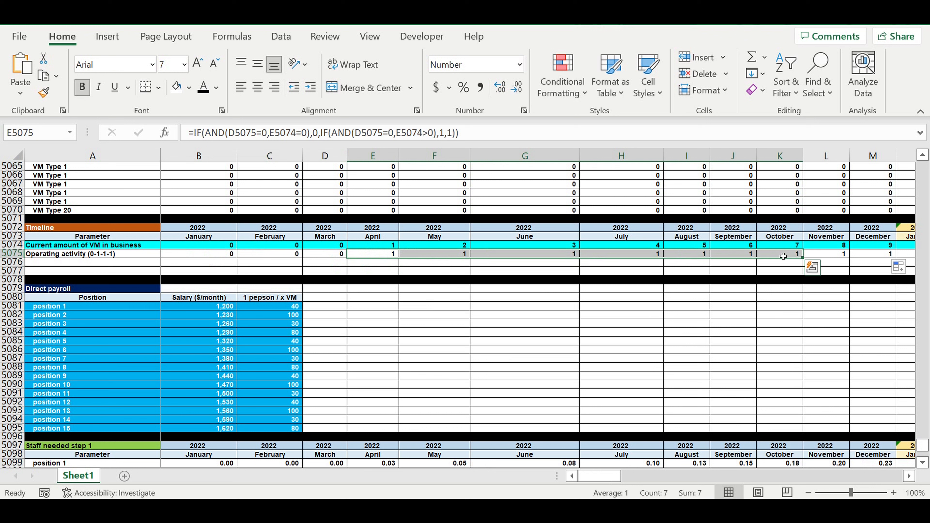
{"action": "left_click", "coordinate": [575, 305]}
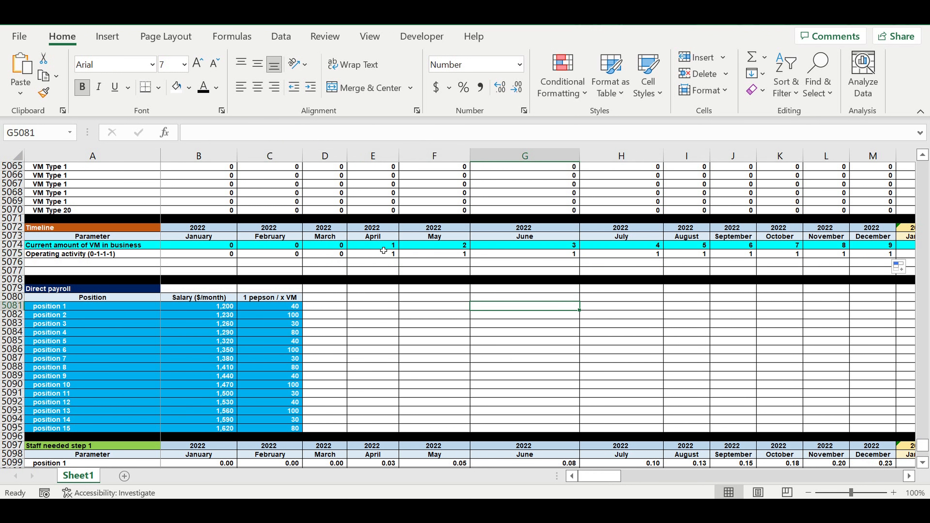
{"action": "left_click", "coordinate": [380, 244]}
{"action": "left_click", "coordinate": [384, 254]}
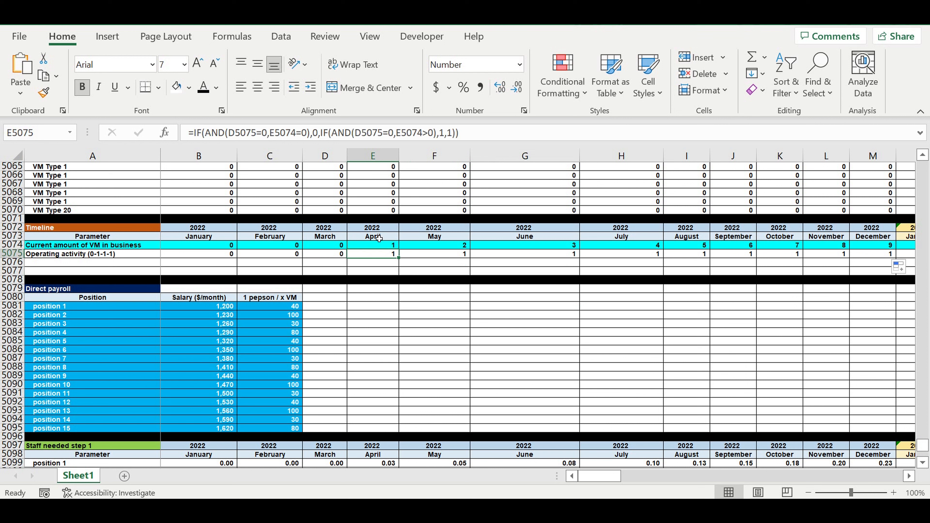
{"action": "left_click_drag", "start_coordinate": [377, 237], "coordinate": [388, 253]}
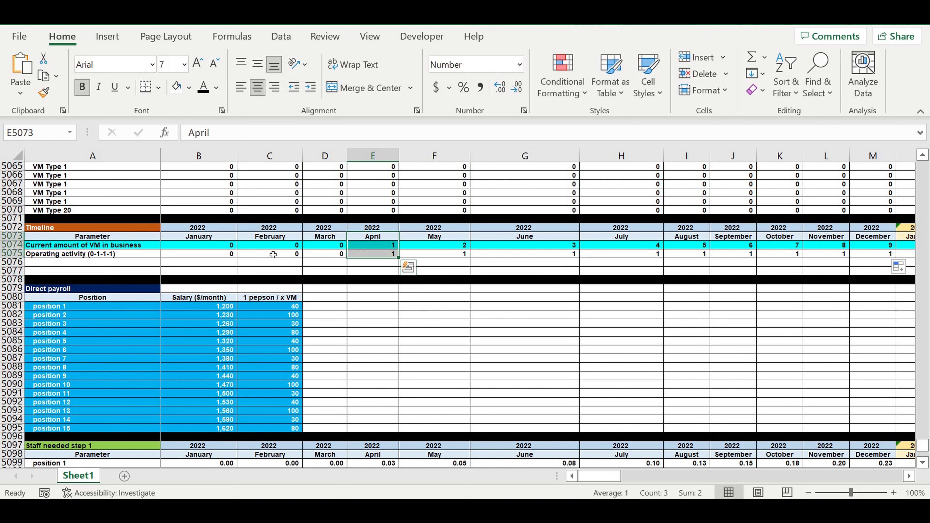
{"action": "left_click", "coordinate": [381, 245]}
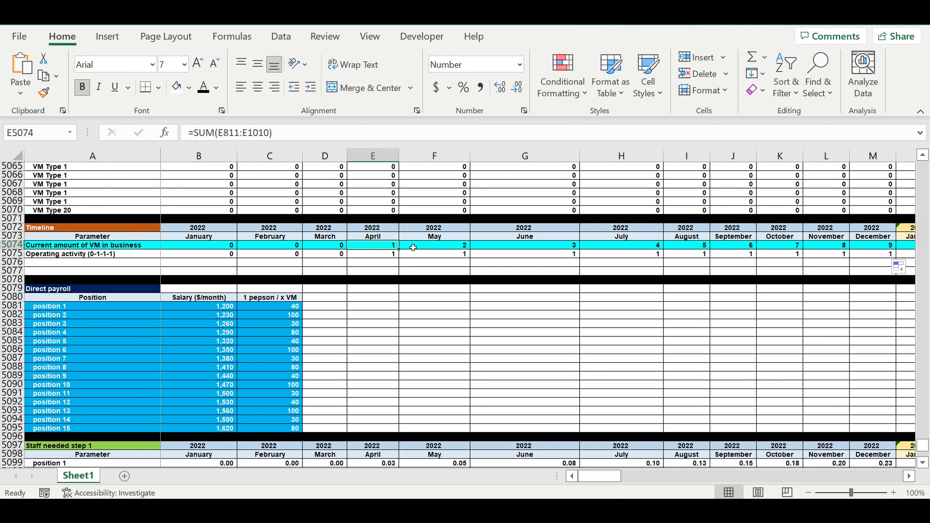
{"action": "left_click", "coordinate": [379, 262]}
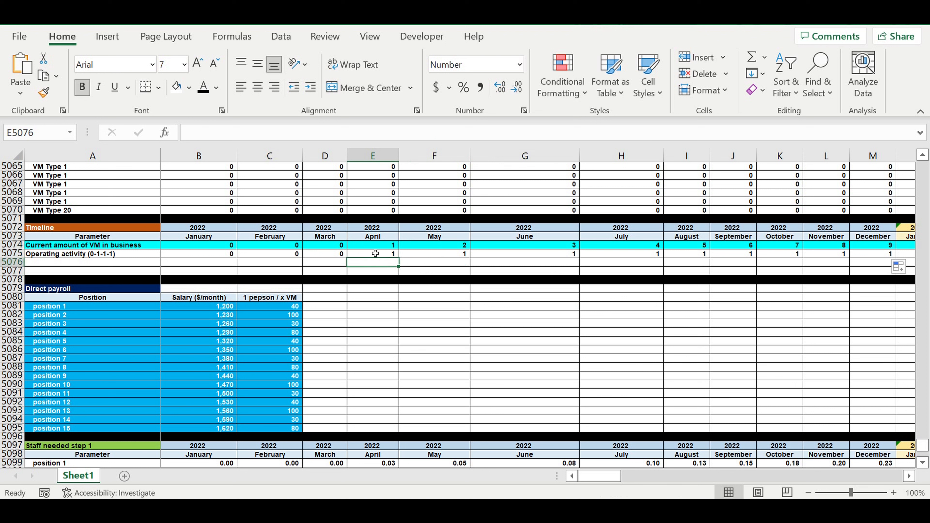
{"action": "left_click", "coordinate": [393, 240]}
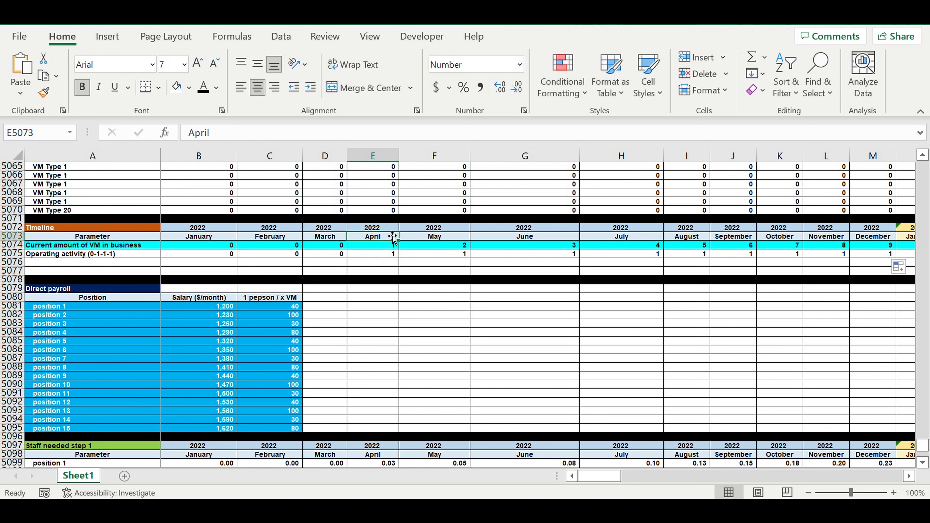
{"action": "left_click_drag", "start_coordinate": [379, 228], "coordinate": [388, 263]}
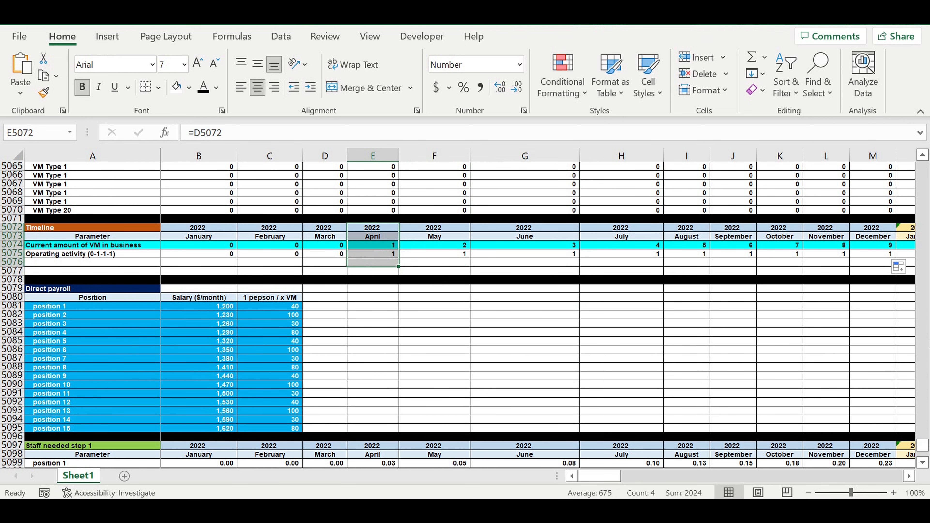
Set the start month of the first vending machine in the Core table (E405, VM Type 7) to May
{"action": "left_click_drag", "start_coordinate": [923, 442], "coordinate": [919, 191]}
{"action": "scroll", "coordinate": [435, 261], "scroll_direction": "up", "scroll_amount": 16}
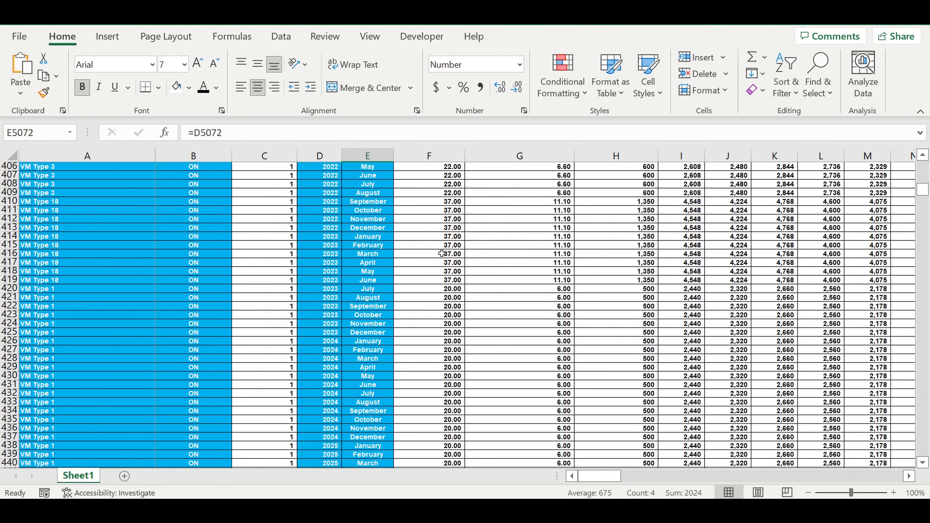
{"action": "scroll", "coordinate": [445, 265], "scroll_direction": "down", "scroll_amount": 1}
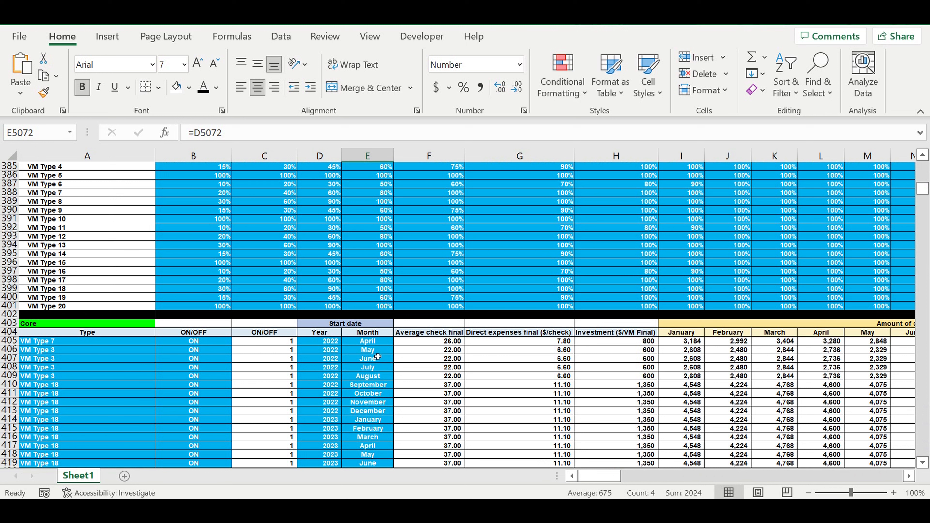
{"action": "left_click", "coordinate": [366, 343]}
{"action": "left_click", "coordinate": [331, 344]}
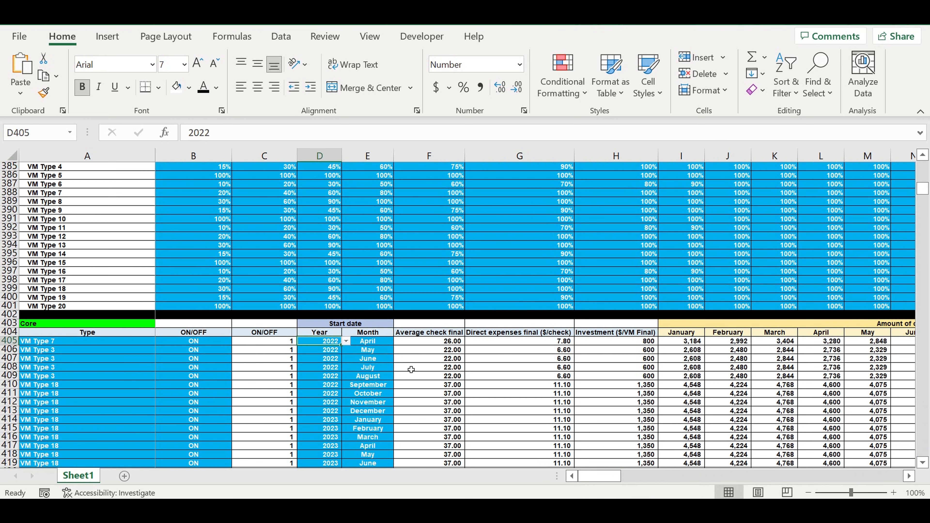
{"action": "left_click", "coordinate": [375, 347]}
{"action": "left_click", "coordinate": [397, 341]}
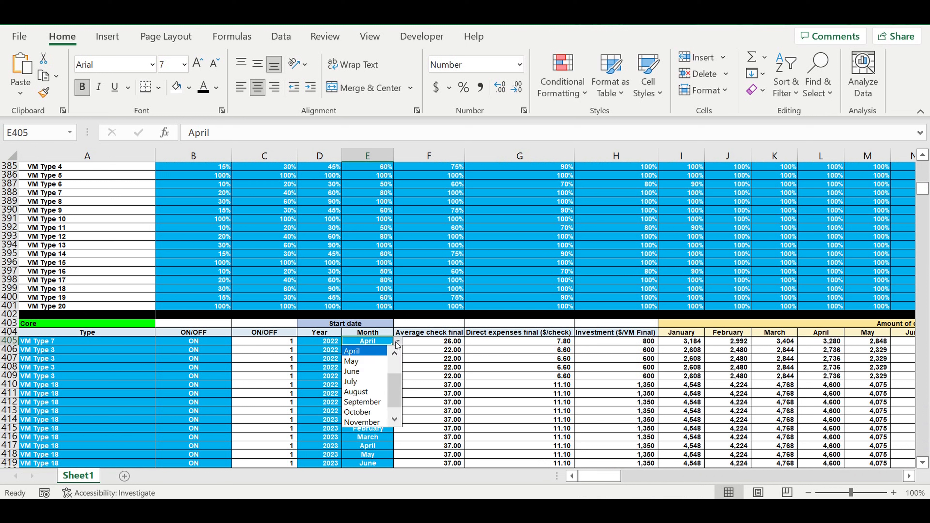
{"action": "left_click", "coordinate": [367, 361]}
{"action": "left_click", "coordinate": [369, 359]}
{"action": "left_click", "coordinate": [367, 341]}
{"action": "left_click", "coordinate": [340, 343]}
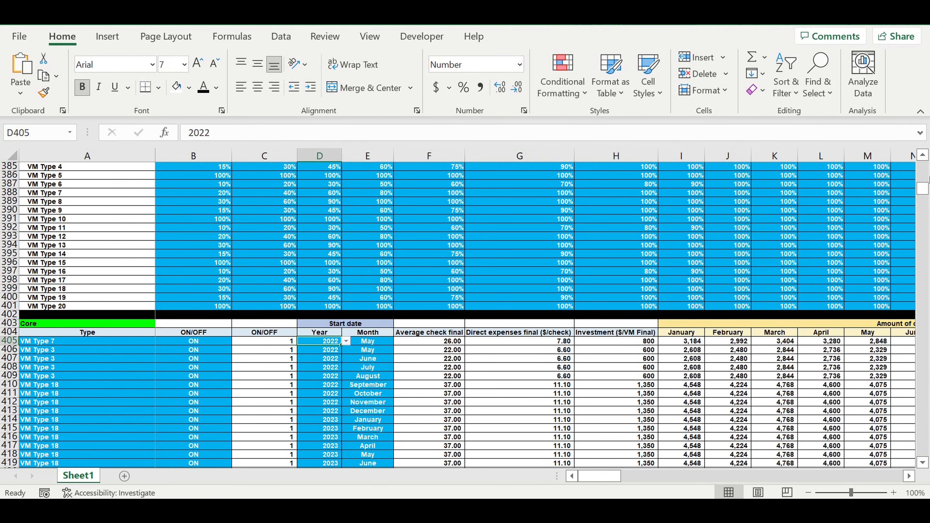
Examine the Timeline's machine counts and operating activity flags for April and May 2022 against the new start month
{"action": "left_click_drag", "start_coordinate": [922, 190], "coordinate": [922, 450]}
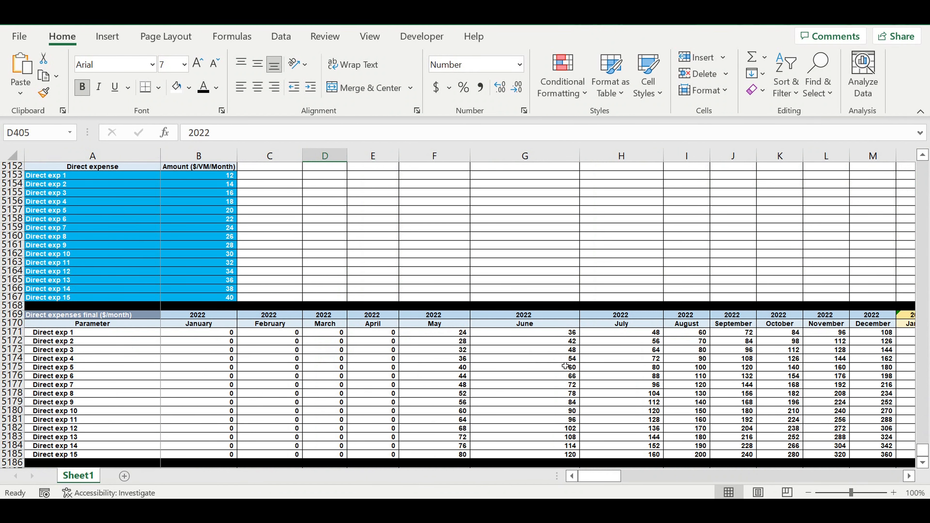
{"action": "scroll", "coordinate": [557, 361], "scroll_direction": "up", "scroll_amount": 3}
{"action": "scroll", "coordinate": [548, 357], "scroll_direction": "up", "scroll_amount": 9}
{"action": "scroll", "coordinate": [551, 355], "scroll_direction": "up", "scroll_amount": 2}
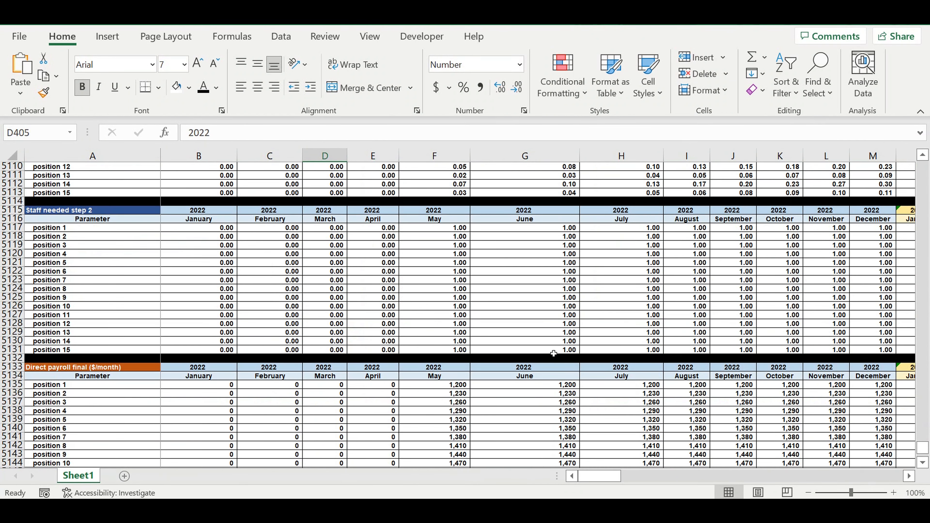
{"action": "scroll", "coordinate": [553, 353], "scroll_direction": "up", "scroll_amount": 6}
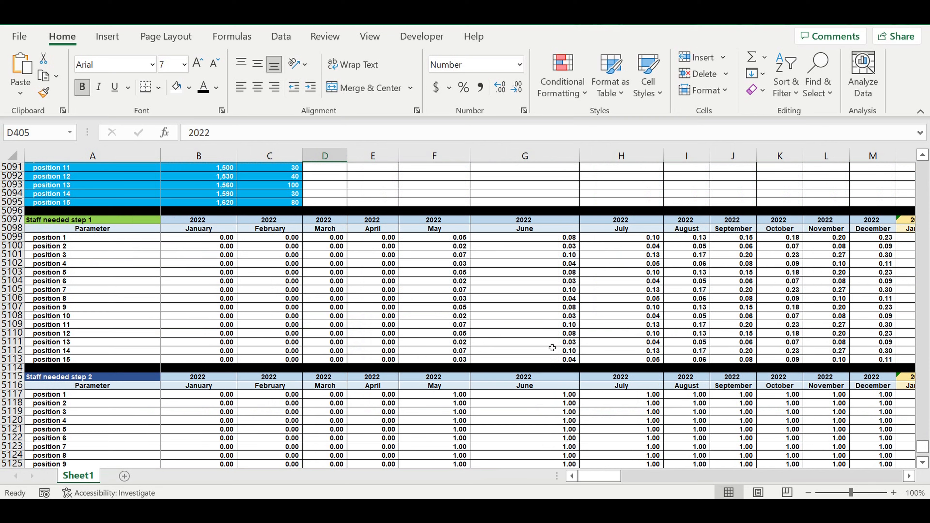
{"action": "scroll", "coordinate": [552, 348], "scroll_direction": "up", "scroll_amount": 12}
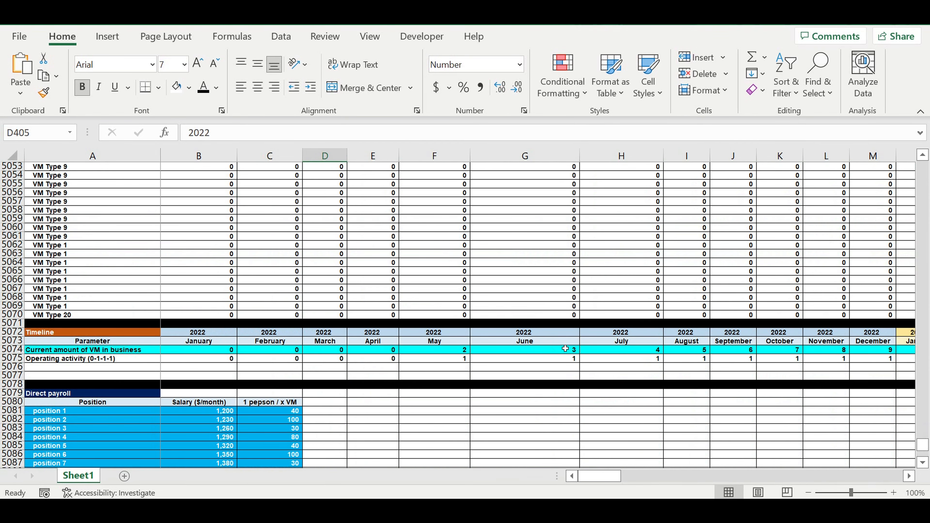
{"action": "left_click", "coordinate": [380, 352]}
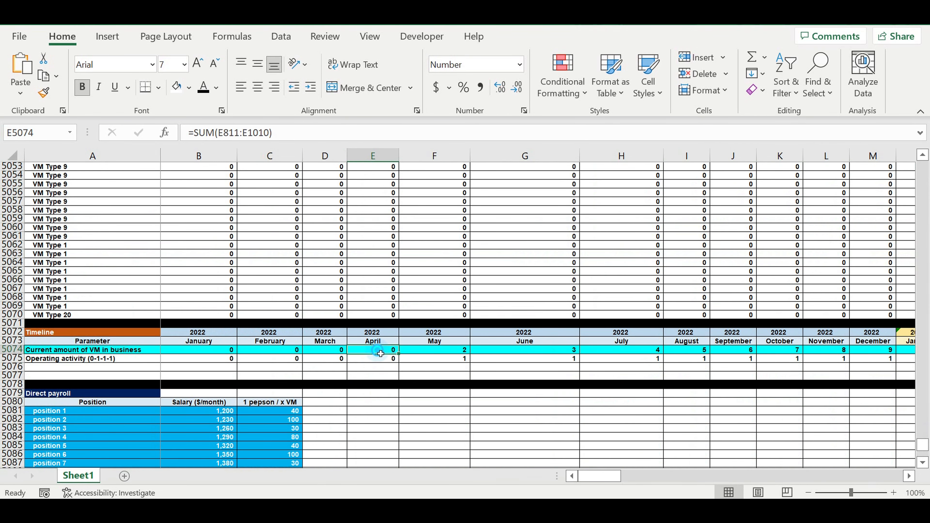
{"action": "left_click", "coordinate": [447, 351]}
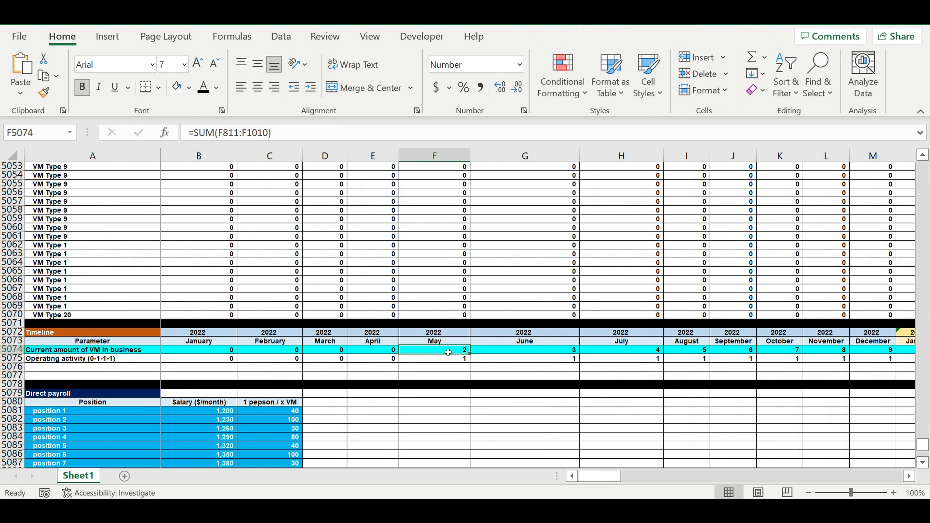
{"action": "left_click", "coordinate": [449, 360]}
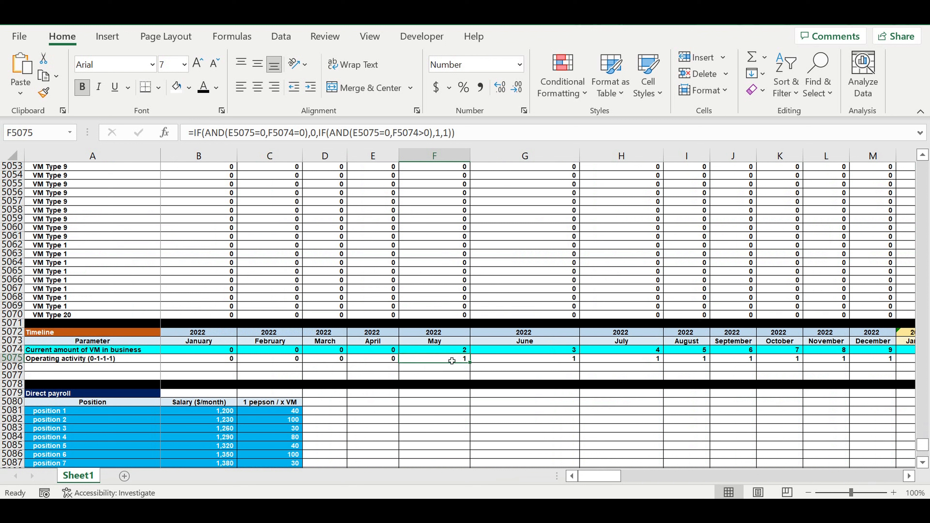
{"action": "left_click_drag", "start_coordinate": [443, 346], "coordinate": [444, 333]}
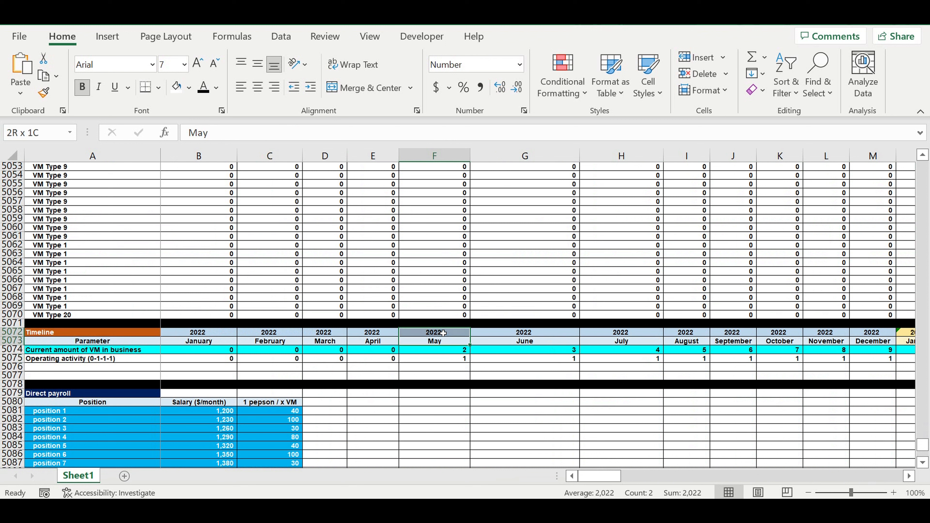
{"action": "left_click", "coordinate": [388, 358]}
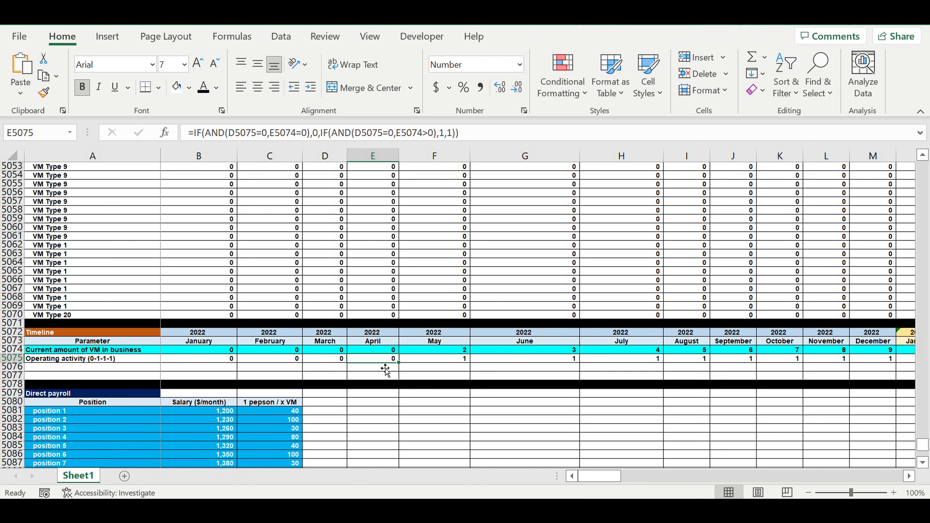
{"action": "left_click", "coordinate": [448, 361]}
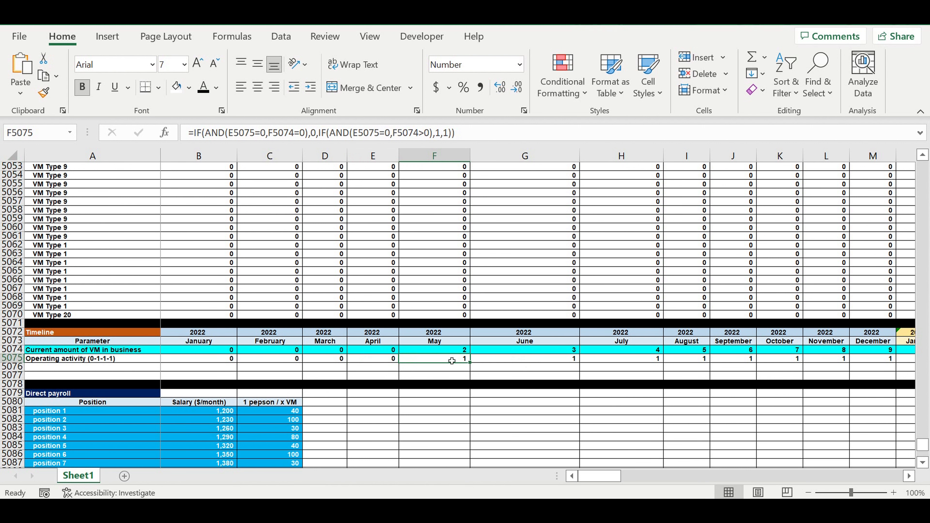
Enter the table title "Investment plan MC" in A5187, directly below the Direct expenses final table
{"action": "scroll", "coordinate": [452, 361], "scroll_direction": "down", "scroll_amount": 10}
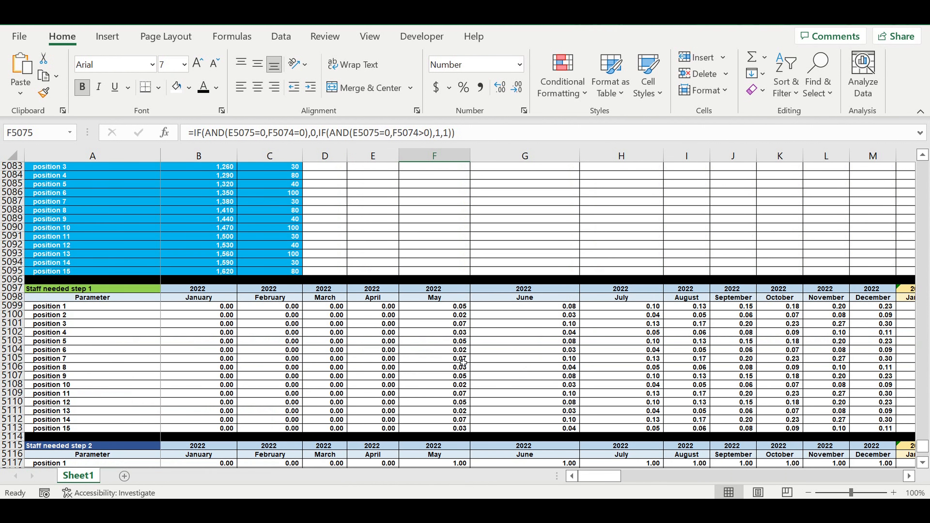
{"action": "scroll", "coordinate": [463, 363], "scroll_direction": "down", "scroll_amount": 20}
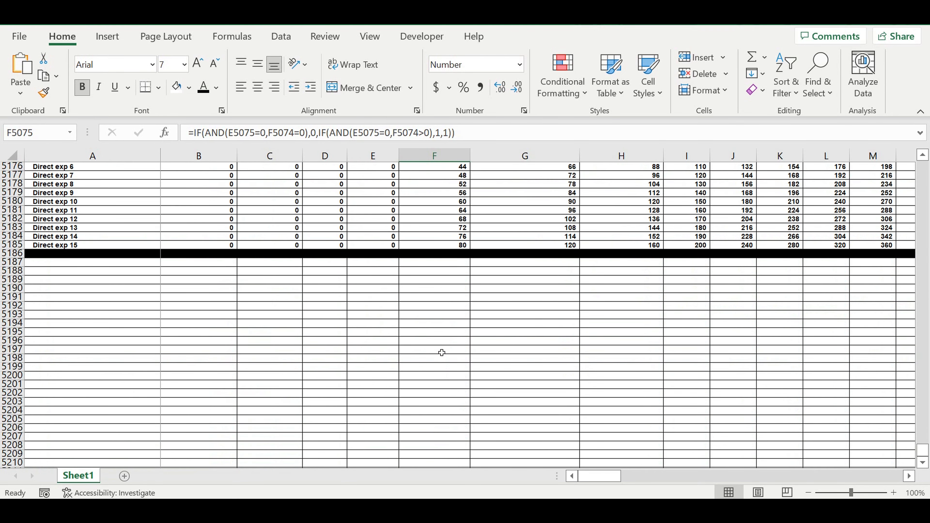
{"action": "left_click", "coordinate": [121, 264]}
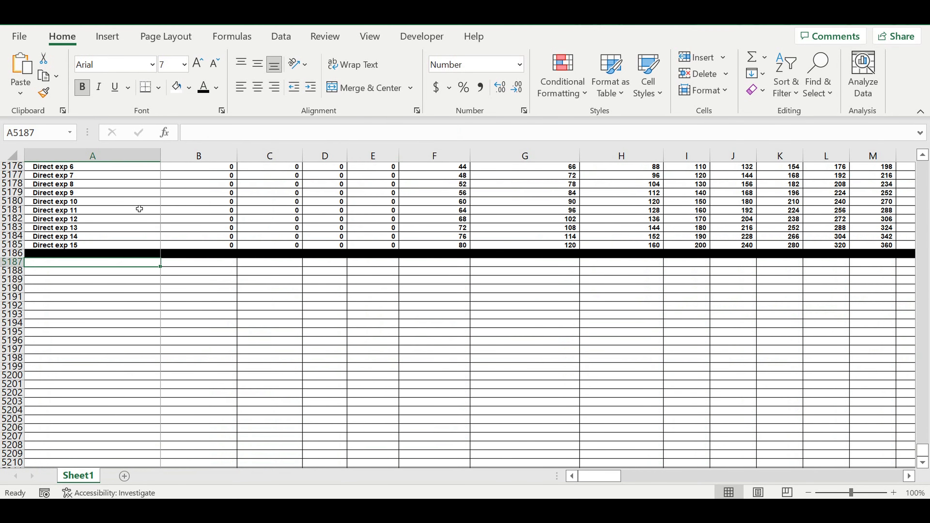
{"action": "type", "text": "Inves"}
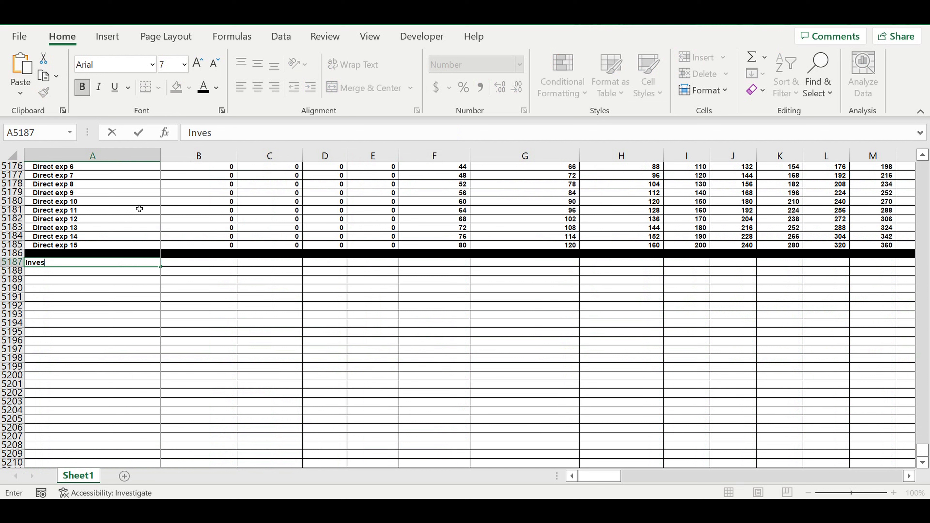
{"action": "type", "text": "tment plan MC"}
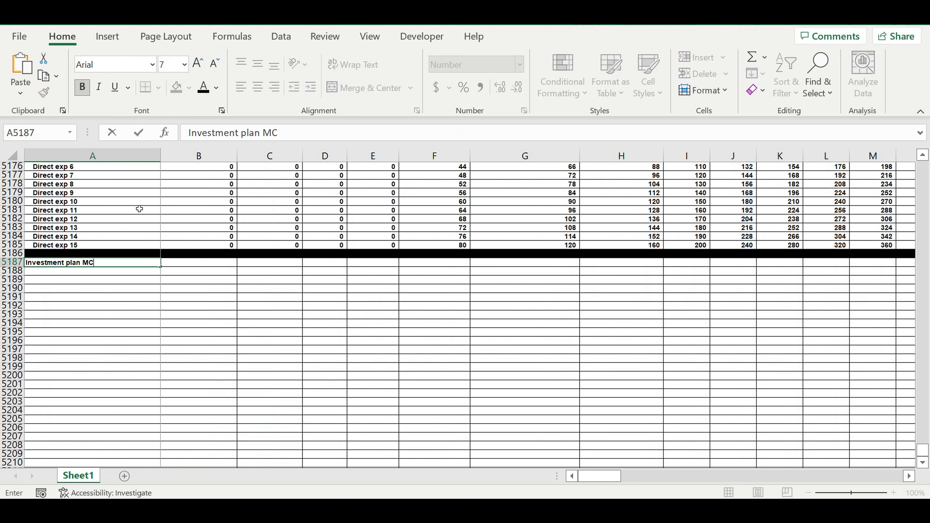
{"action": "key", "text": "Return"}
Format the Investment plan MC title in A5187 with a purple fill and white font
{"action": "key", "text": "Up"}
{"action": "left_click", "coordinate": [189, 88]}
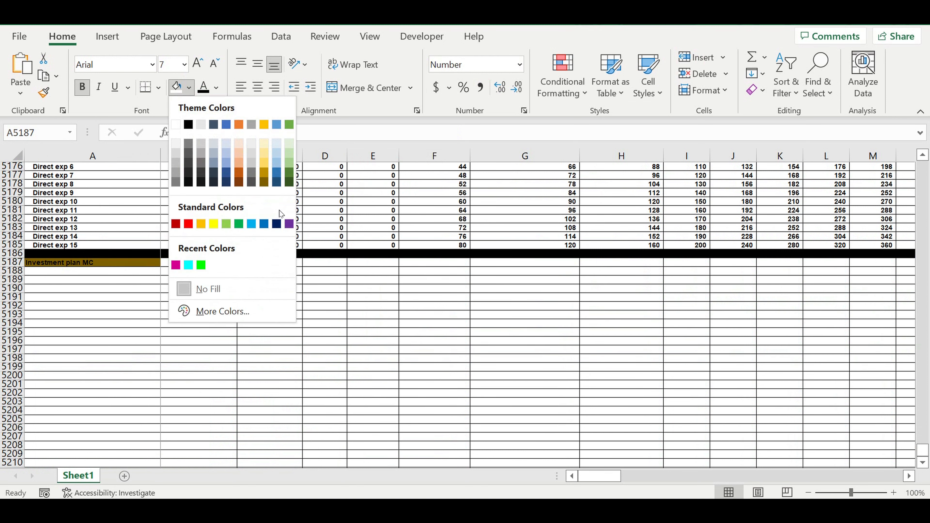
{"action": "left_click", "coordinate": [289, 224]}
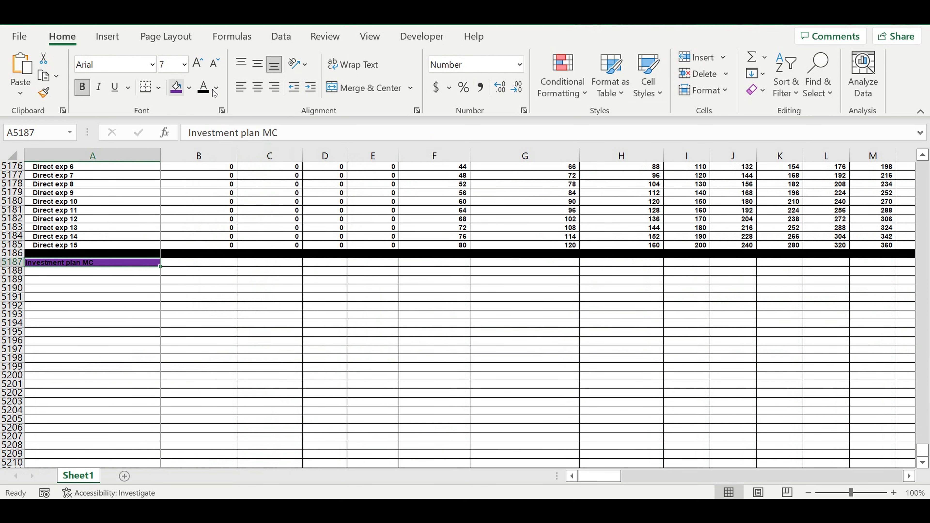
{"action": "left_click", "coordinate": [216, 90]}
{"action": "left_click", "coordinate": [205, 151]}
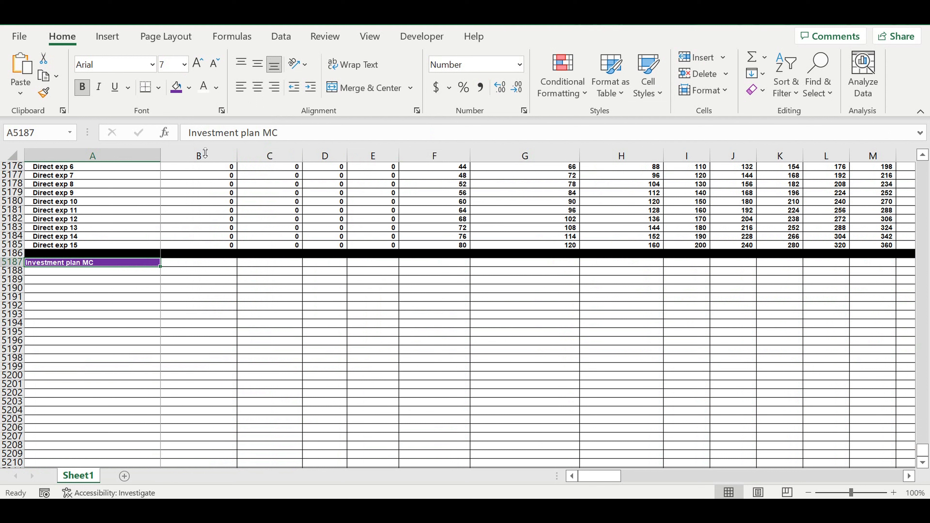
Enter the column headers Investment item, Price/unit, Amount of units and Total ($) in A5188:D5188
{"action": "key", "text": "Down"}
{"action": "type", "text": "I"}
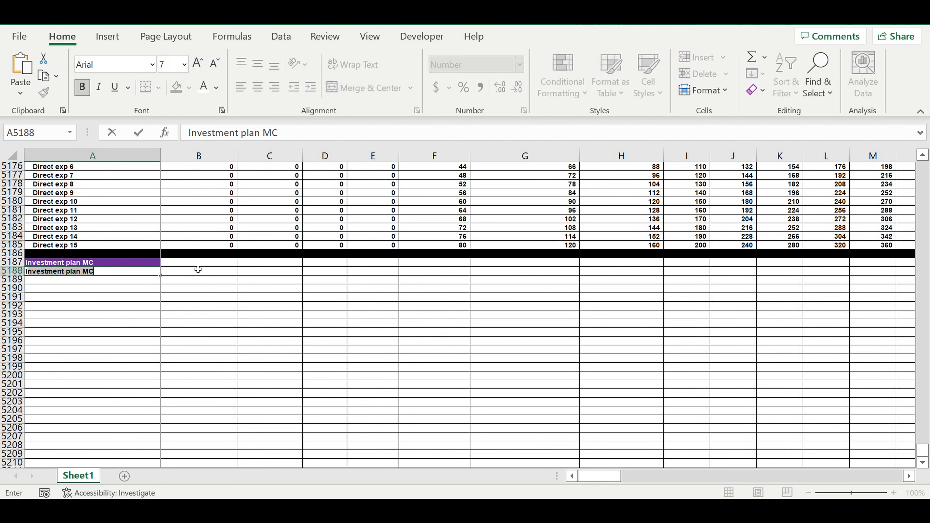
{"action": "type", "text": "nvestment item"}
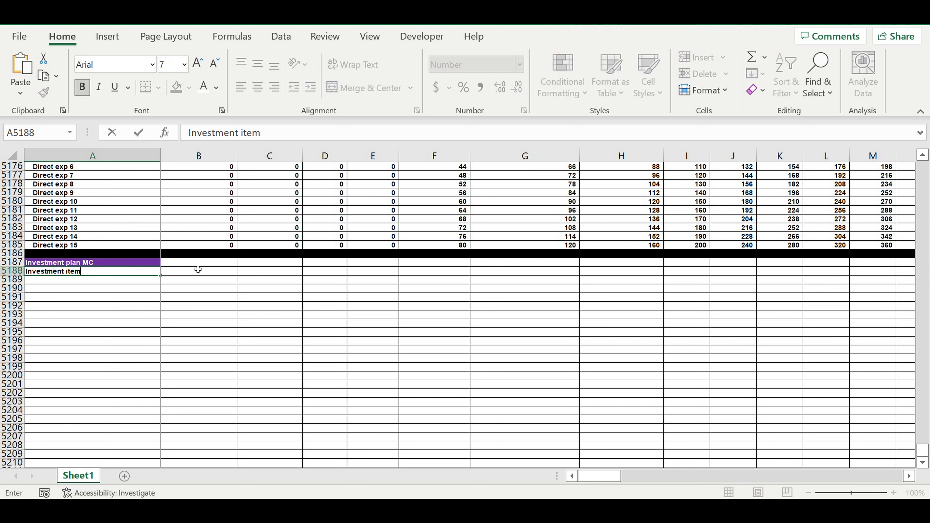
{"action": "key", "text": "Return"}
{"action": "key", "text": "Up"}
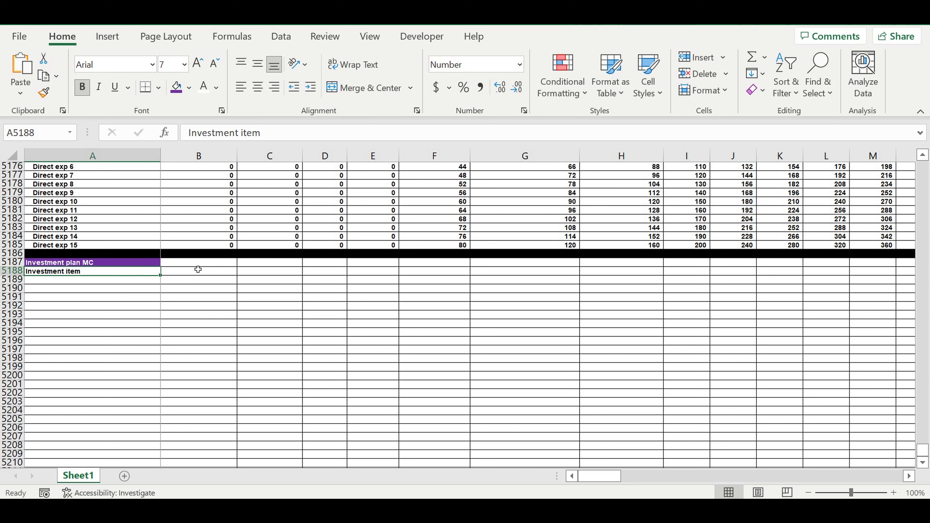
{"action": "left_click", "coordinate": [198, 270]}
{"action": "type", "text": "Price/unit"}
{"action": "key", "text": "Tab"}
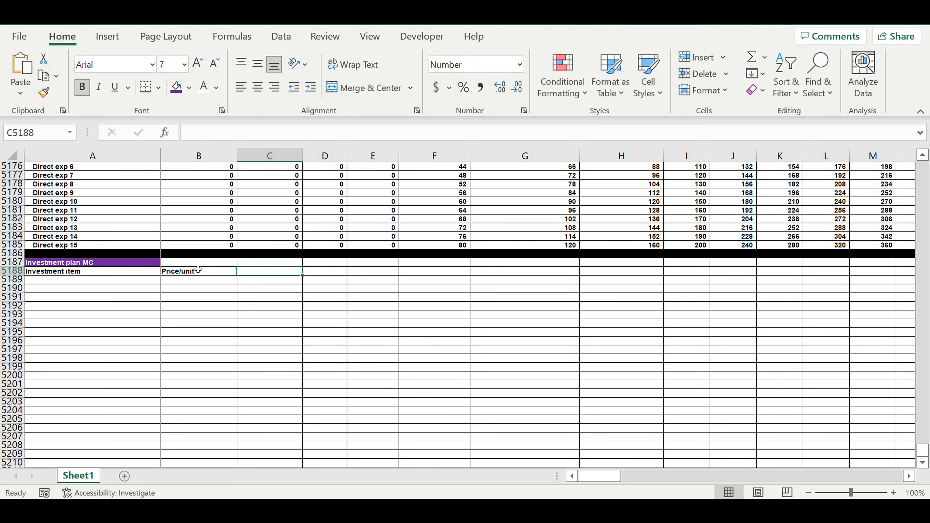
{"action": "type", "text": "Amount"}
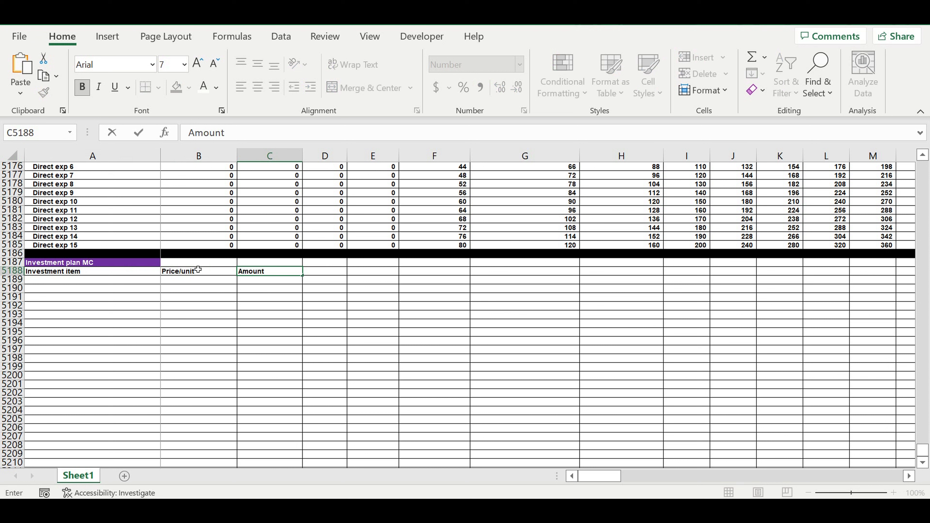
{"action": "type", "text": " of units"}
{"action": "key", "text": "Tab"}
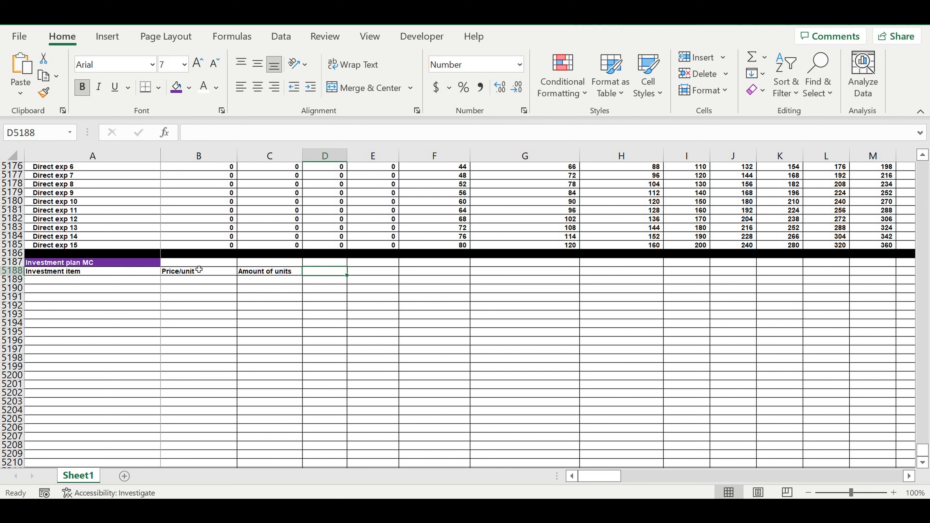
{"action": "type", "text": "Total ($)"}
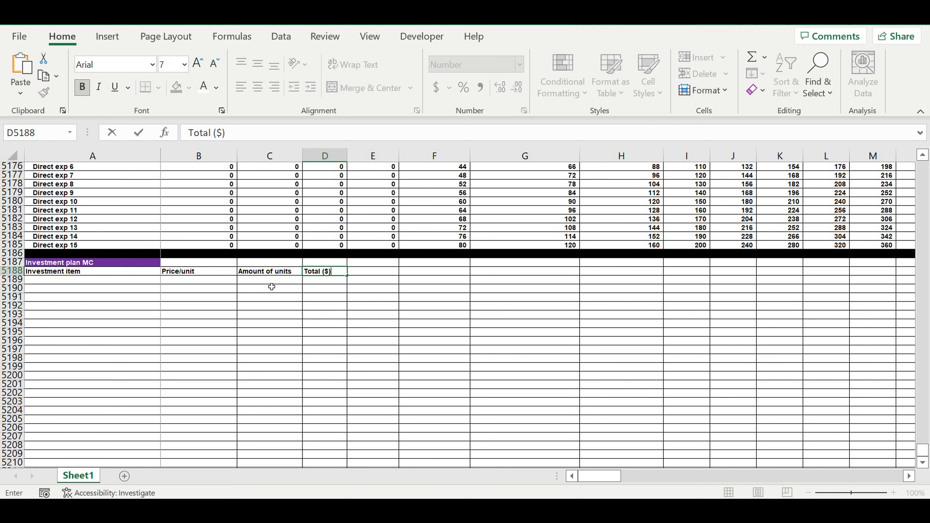
Center the headers in A5188:D5188 and give them a light blue fill
{"action": "left_click", "coordinate": [100, 273]}
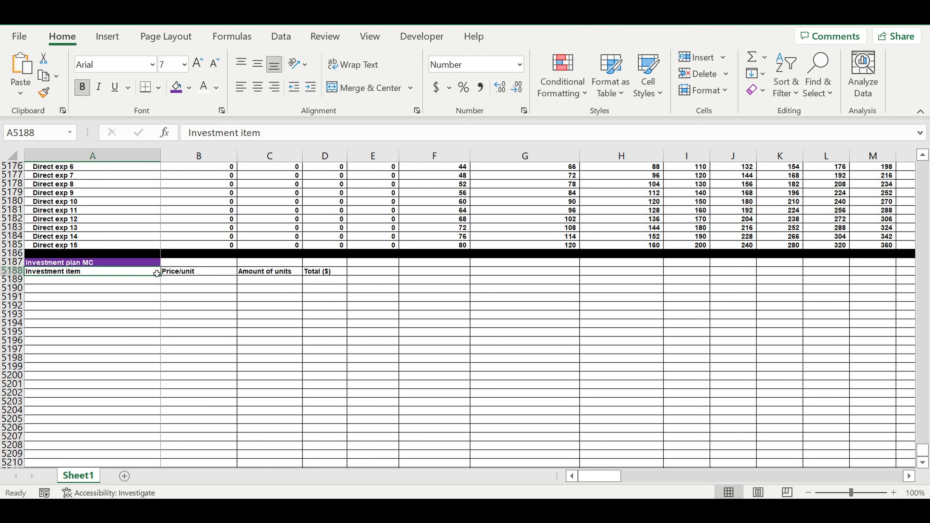
{"action": "left_click_drag", "start_coordinate": [156, 274], "coordinate": [324, 275]}
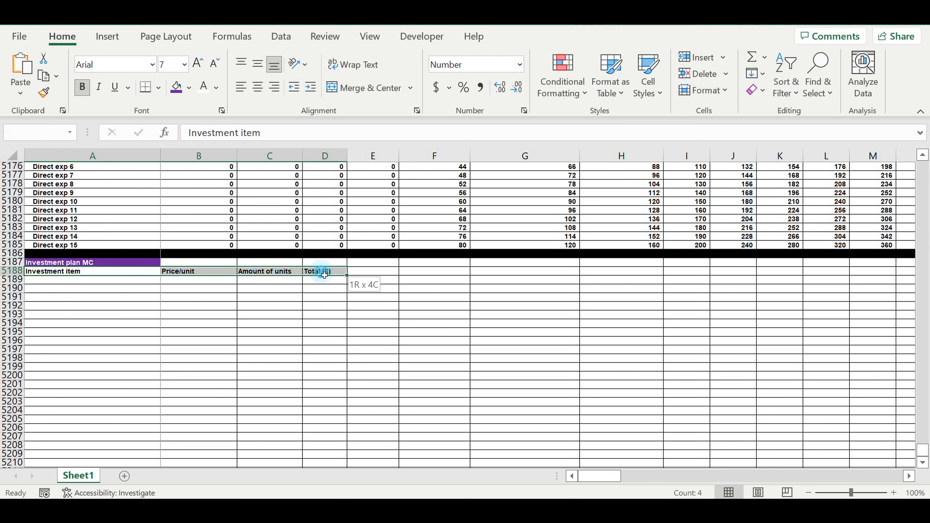
{"action": "left_click", "coordinate": [258, 88]}
{"action": "left_click", "coordinate": [189, 91]}
{"action": "left_click", "coordinate": [275, 133]}
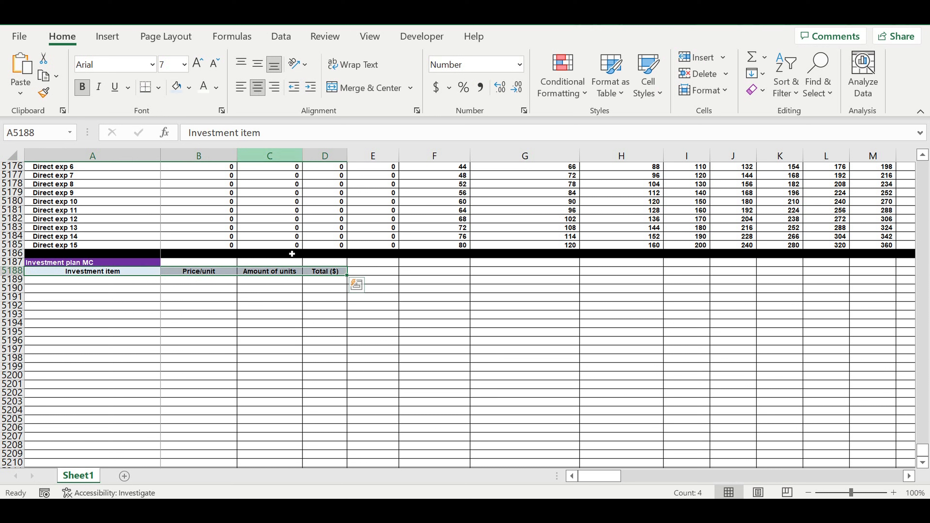
Enter "Investment item 1" in A5189 and fill the series down to Investment item 30 in A5218
{"action": "left_click", "coordinate": [135, 283]}
{"action": "type", "text": "I"}
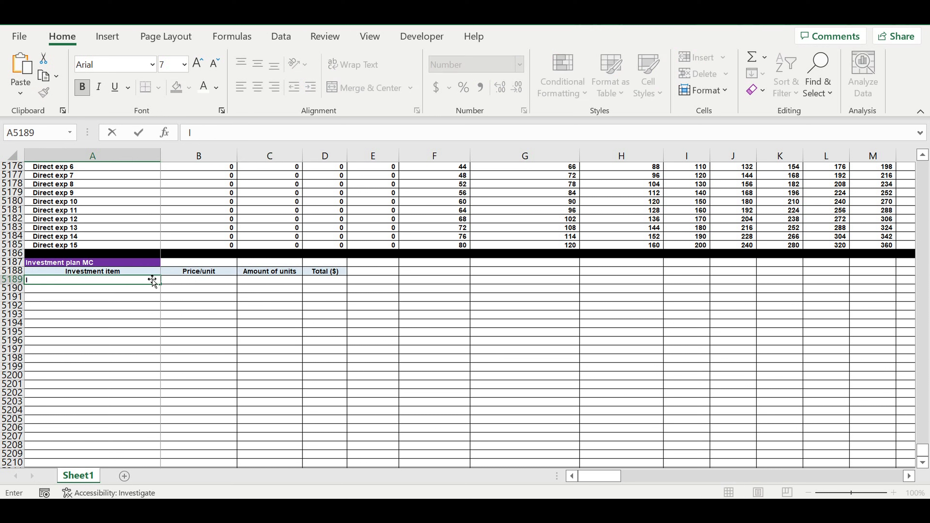
{"action": "type", "text": "nvestment item 1"}
{"action": "key", "text": "Return"}
{"action": "left_click", "coordinate": [151, 279]}
{"action": "left_click_drag", "start_coordinate": [160, 284], "coordinate": [150, 446]}
{"action": "scroll", "coordinate": [168, 350], "scroll_direction": "down", "scroll_amount": 4}
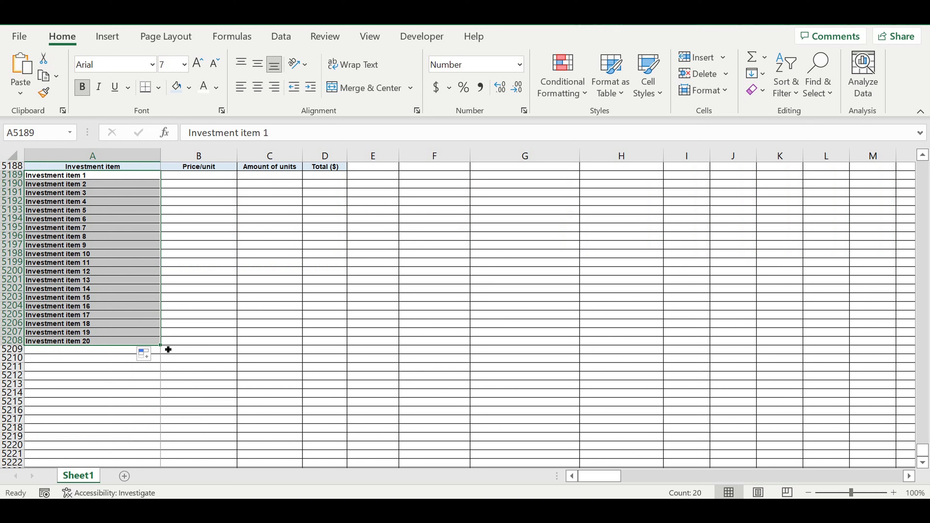
{"action": "left_click_drag", "start_coordinate": [161, 344], "coordinate": [147, 429]}
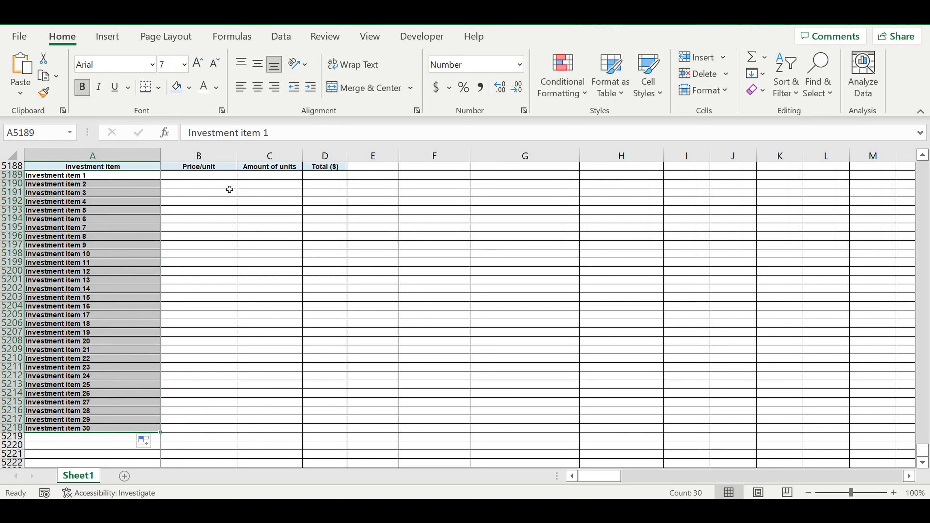
Format the investment item list in A5189:A5218 with white font and the standard light blue fill
{"action": "left_click", "coordinate": [205, 94]}
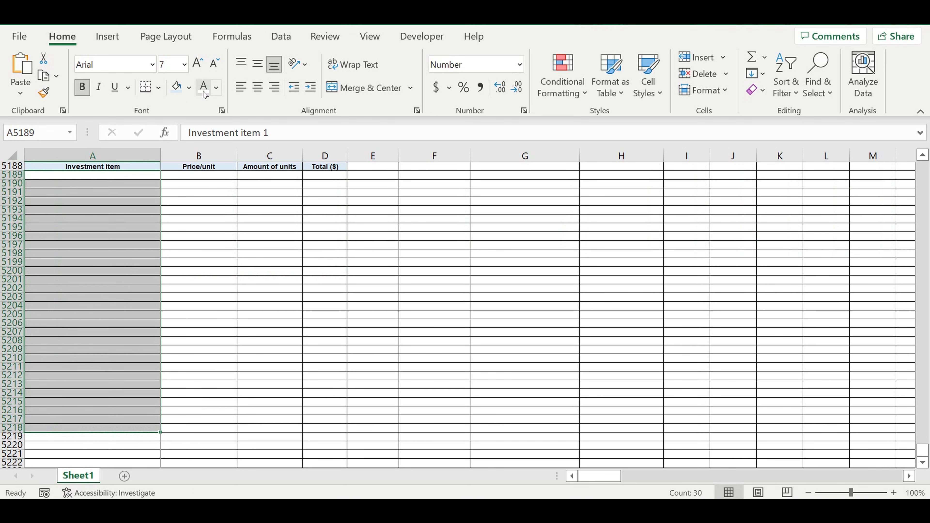
{"action": "left_click", "coordinate": [189, 87]}
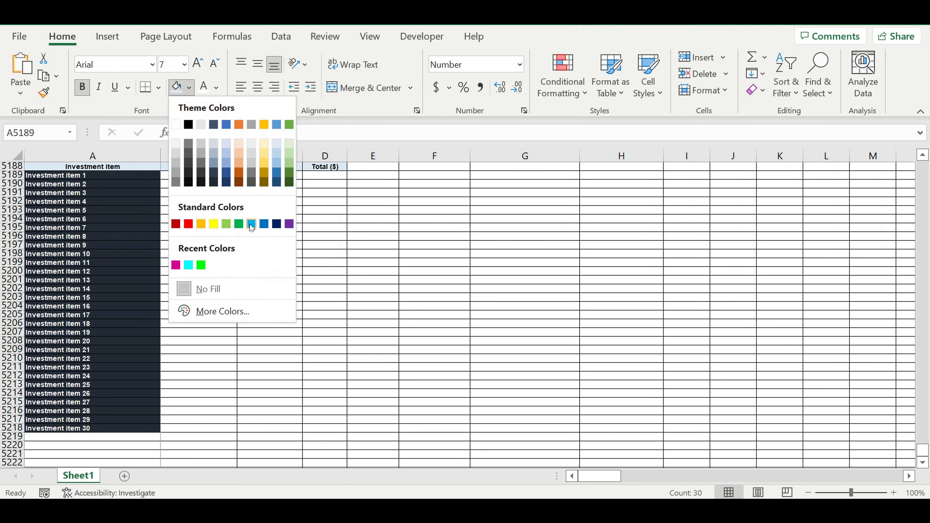
{"action": "left_click", "coordinate": [251, 224]}
Examine the Direct expenses block's items and amounts in comparison with the new investment item list
{"action": "scroll", "coordinate": [240, 269], "scroll_direction": "up", "scroll_amount": 5}
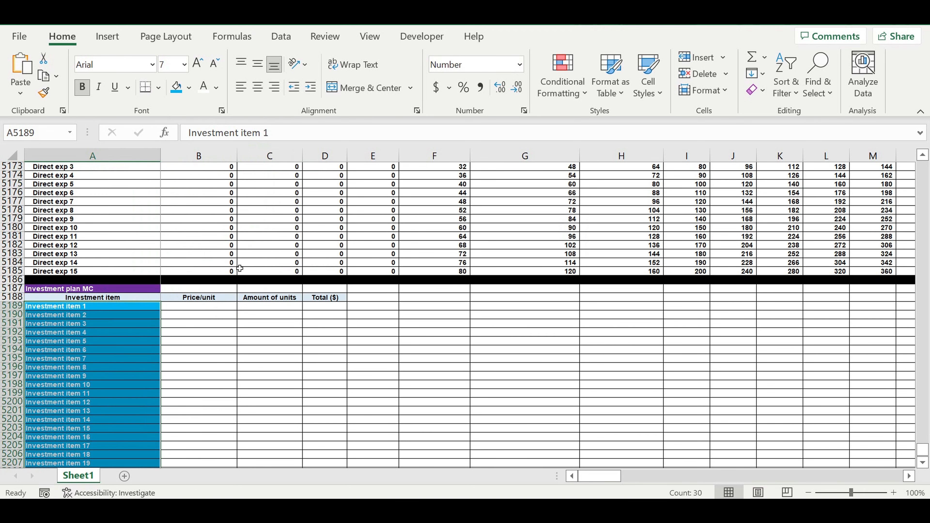
{"action": "left_click", "coordinate": [201, 358]}
{"action": "scroll", "coordinate": [142, 361], "scroll_direction": "up", "scroll_amount": 5}
{"action": "left_click", "coordinate": [141, 445]}
{"action": "scroll", "coordinate": [167, 275], "scroll_direction": "up", "scroll_amount": 5}
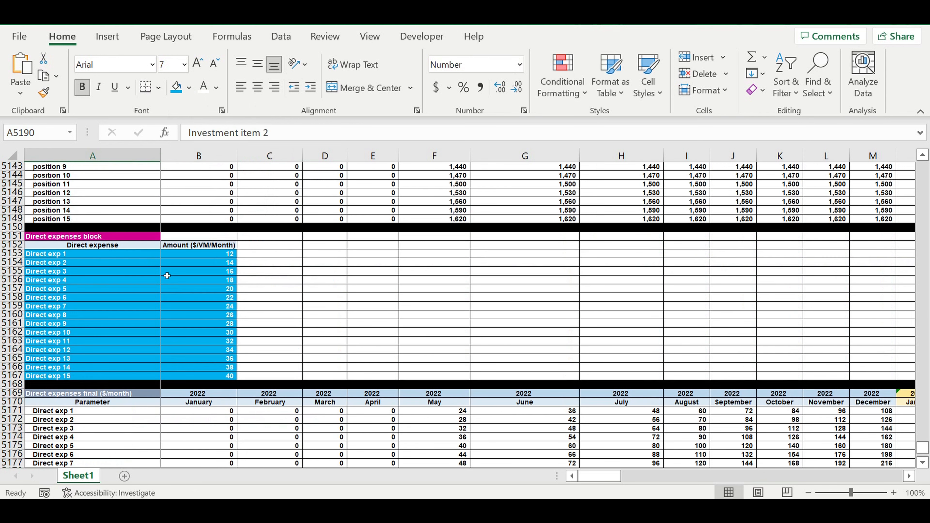
{"action": "mouse_move", "coordinate": [110, 253]}
{"action": "left_mouse_down"}
{"action": "mouse_move", "coordinate": [216, 355]}
{"action": "mouse_move", "coordinate": [216, 376]}
{"action": "left_mouse_up"}
{"action": "scroll", "coordinate": [238, 344], "scroll_direction": "down", "scroll_amount": 14}
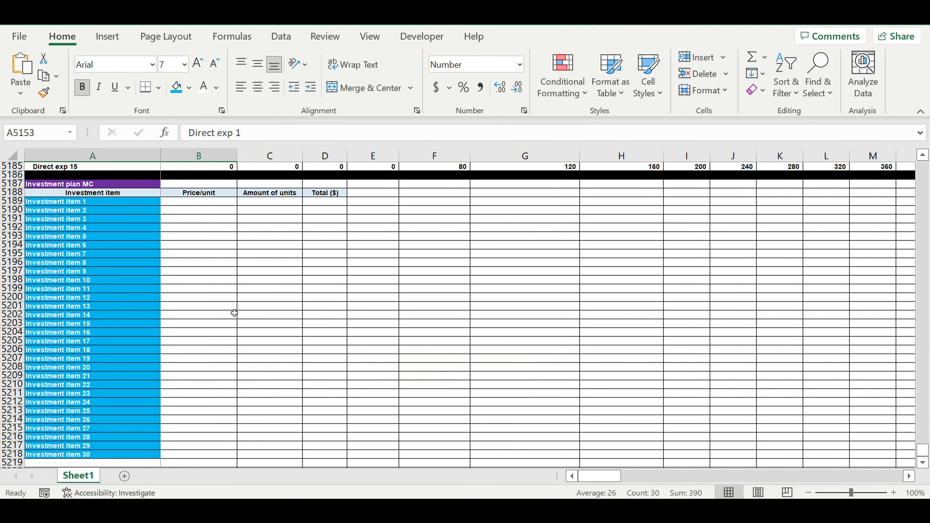
{"action": "left_click_drag", "start_coordinate": [55, 201], "coordinate": [73, 332]}
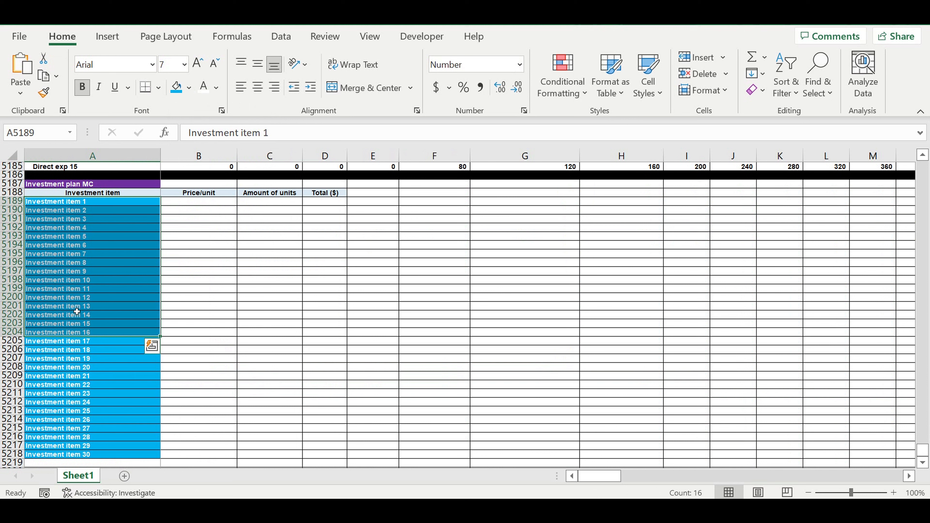
{"action": "left_click", "coordinate": [71, 254]}
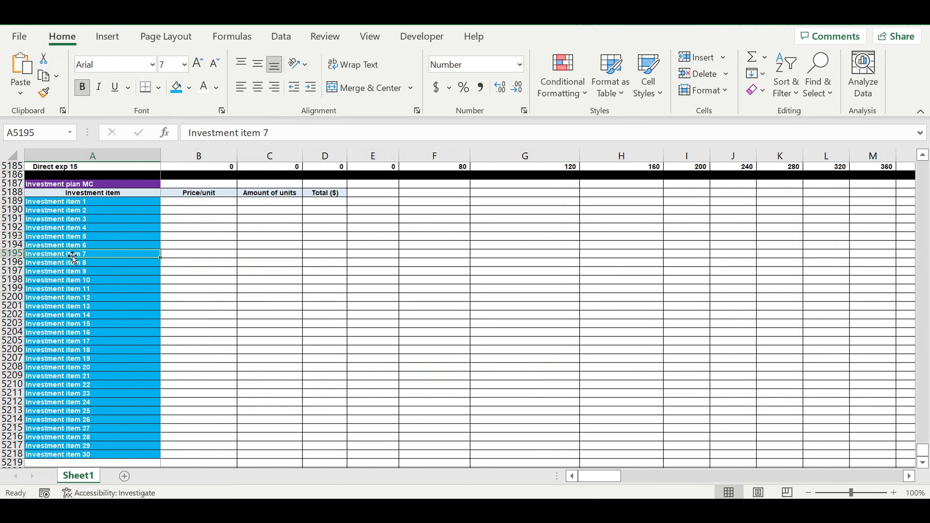
Set the price per unit of Investment item 1 in B5189 to 200, with light blue fill and white font
{"action": "scroll", "coordinate": [191, 212], "scroll_direction": "up", "scroll_amount": 2}
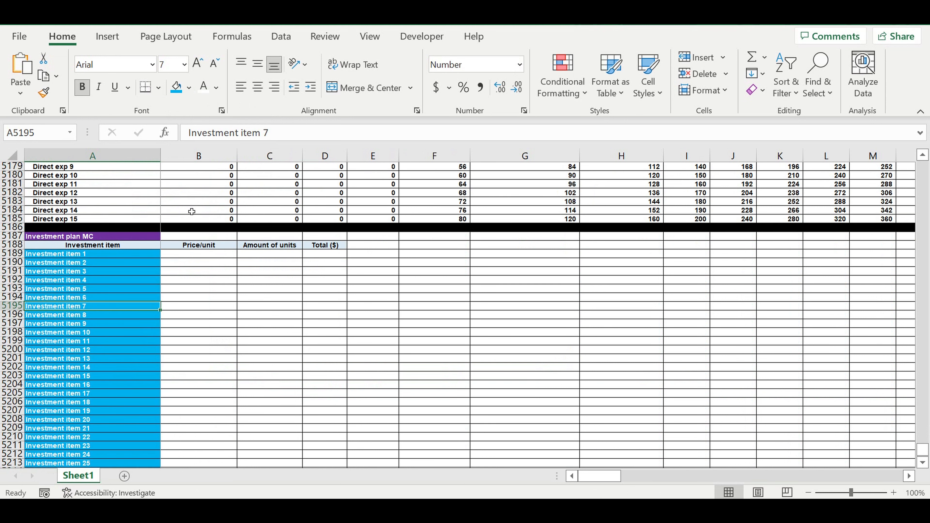
{"action": "left_click", "coordinate": [201, 255]}
{"action": "type", "text": "2"}
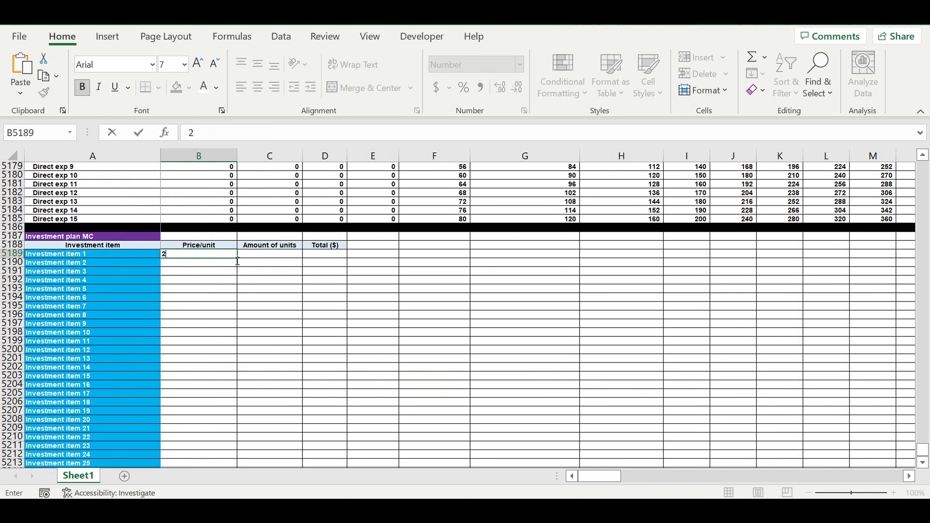
{"action": "type", "text": "00"}
{"action": "left_click", "coordinate": [228, 289]}
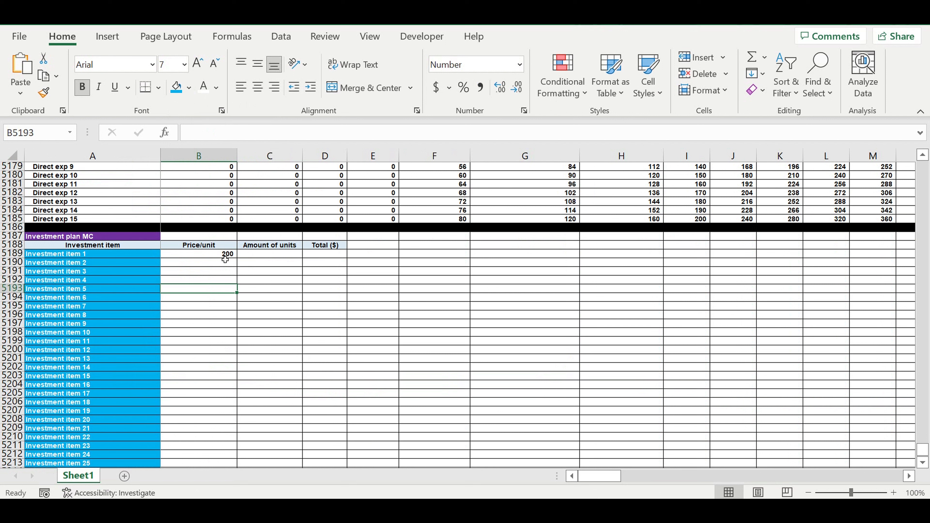
{"action": "left_click", "coordinate": [225, 256]}
Set the amount of units of Investment item 1 in C5189 to 12, with light blue fill and white font
{"action": "left_click_drag", "start_coordinate": [236, 256], "coordinate": [260, 261]}
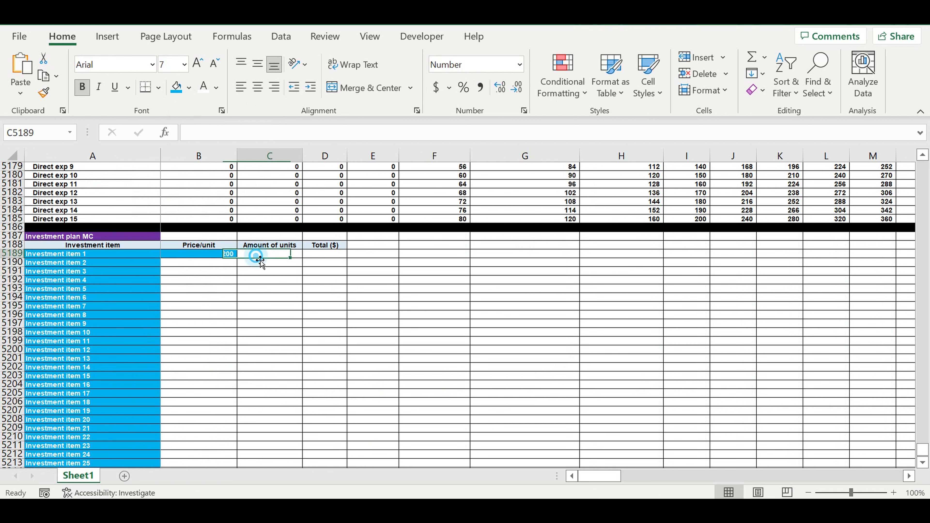
{"action": "type", "text": "12"}
{"action": "left_click", "coordinate": [276, 271]}
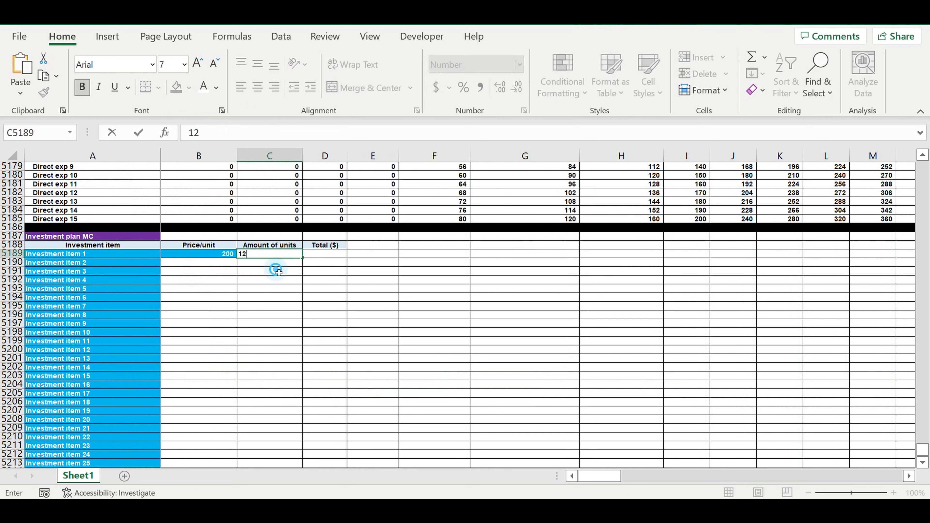
{"action": "left_click", "coordinate": [269, 255]}
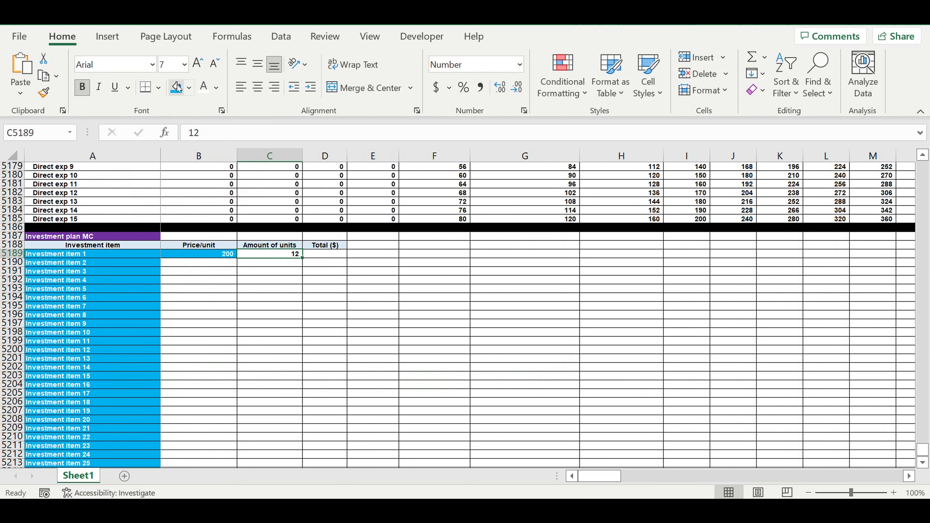
Calculate Investment item 1's total in D5189 as =B5189*C5189 and fill B5189:D5189 down to Investment item 30 in row 5218
{"action": "left_click", "coordinate": [325, 254]}
{"action": "type", "text": "="}
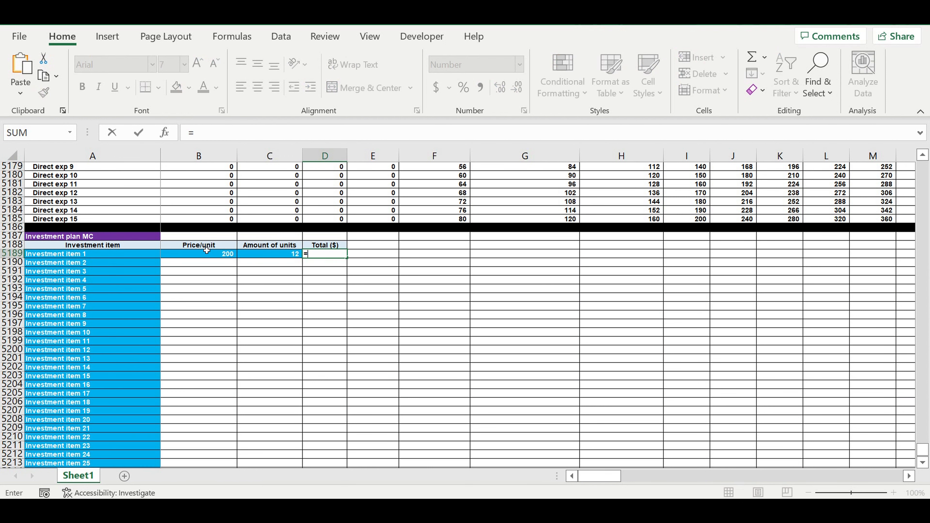
{"action": "left_click", "coordinate": [211, 255]}
{"action": "type", "text": "*"}
{"action": "left_click", "coordinate": [270, 258]}
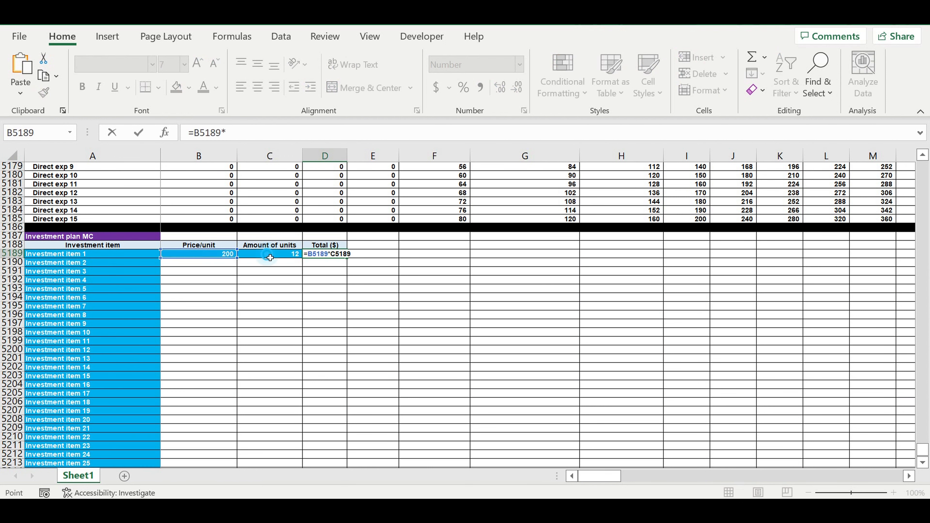
{"action": "key", "text": "Return"}
{"action": "key", "text": "Return"}
{"action": "key", "text": "Return"}
{"action": "left_click_drag", "start_coordinate": [223, 254], "coordinate": [275, 418]}
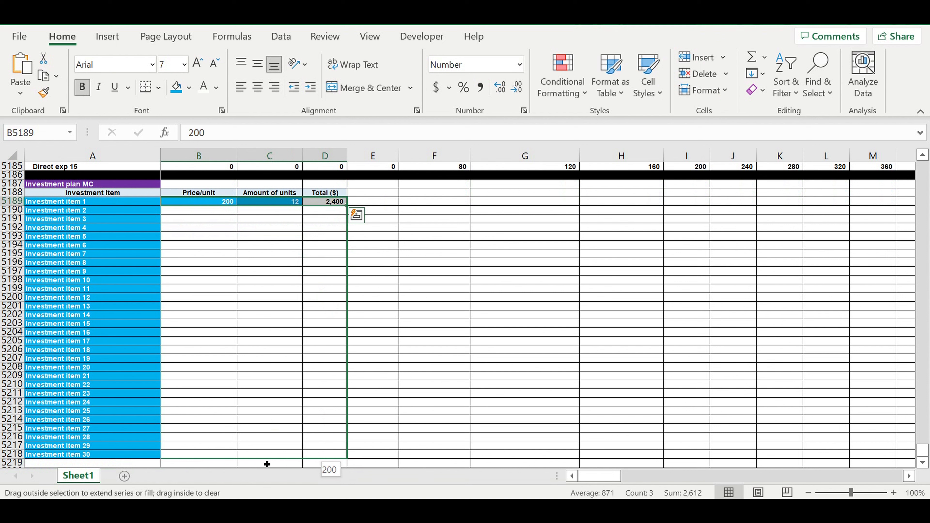
{"action": "left_click_drag", "start_coordinate": [267, 464], "coordinate": [267, 463]}
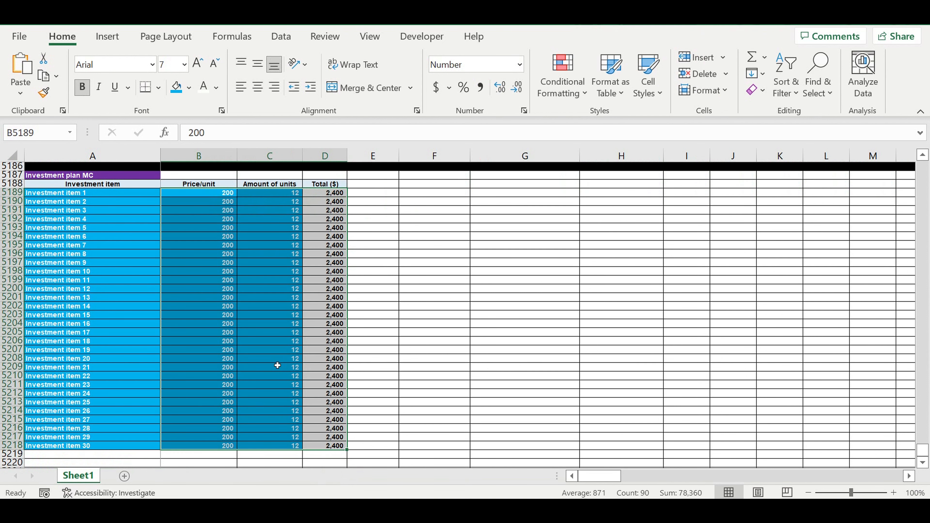
Fill row 5219 below the investment items with black as a separator
{"action": "scroll", "coordinate": [277, 365], "scroll_direction": "down", "scroll_amount": 3}
{"action": "left_click", "coordinate": [12, 384]}
{"action": "left_click", "coordinate": [189, 88]}
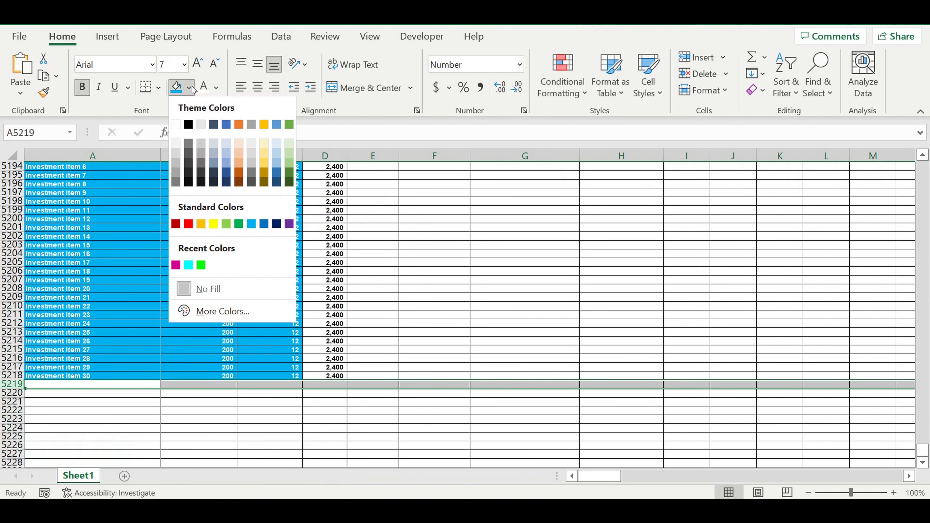
{"action": "left_click", "coordinate": [189, 124]}
{"action": "left_click", "coordinate": [439, 301]}
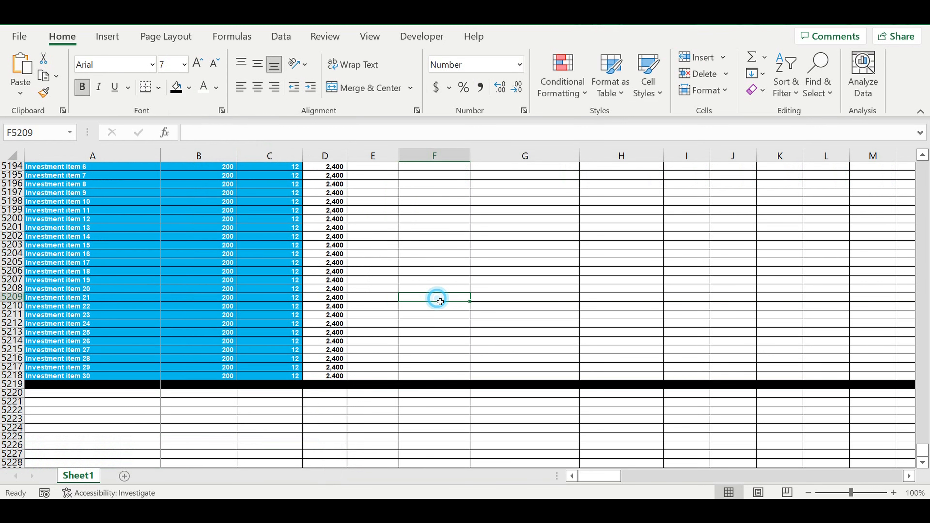
Copy the Direct expenses final header rows 5169:5170 with years and months to row 5220, below the black separator
{"action": "scroll", "coordinate": [356, 315], "scroll_direction": "up", "scroll_amount": 5}
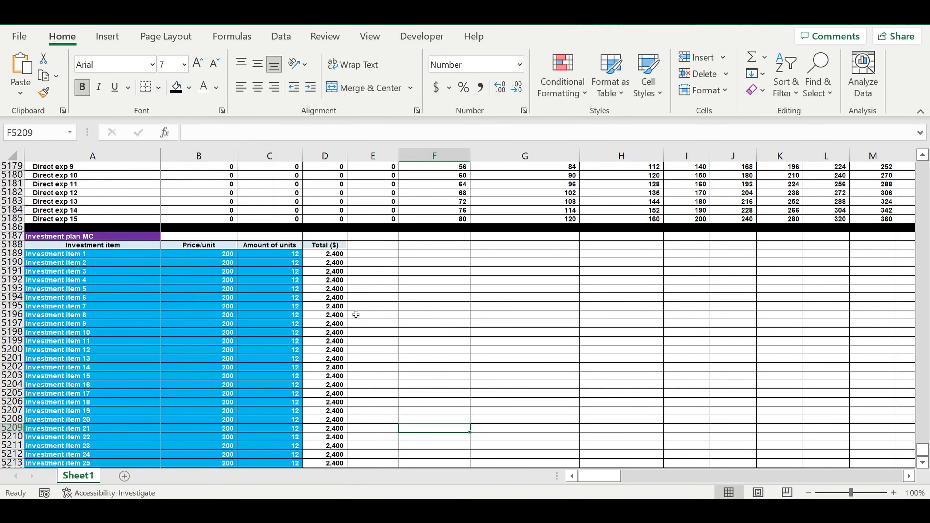
{"action": "scroll", "coordinate": [356, 315], "scroll_direction": "up", "scroll_amount": 4}
{"action": "left_click_drag", "start_coordinate": [13, 183], "coordinate": [20, 192]}
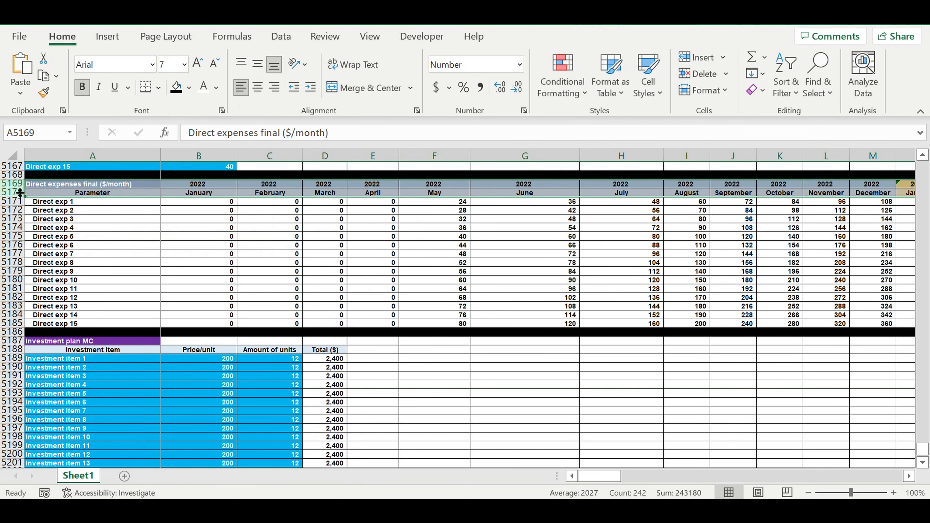
{"action": "key", "text": "ctrl+c"}
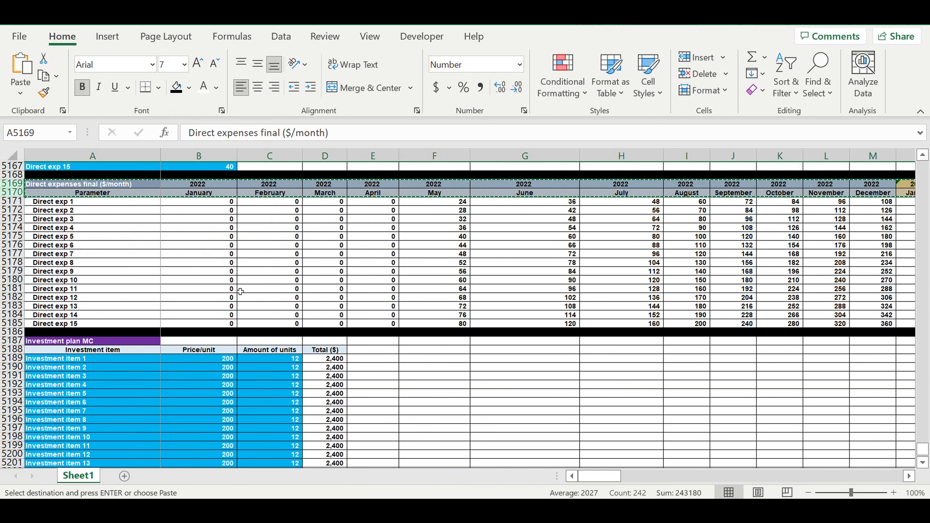
{"action": "scroll", "coordinate": [240, 292], "scroll_direction": "down", "scroll_amount": 9}
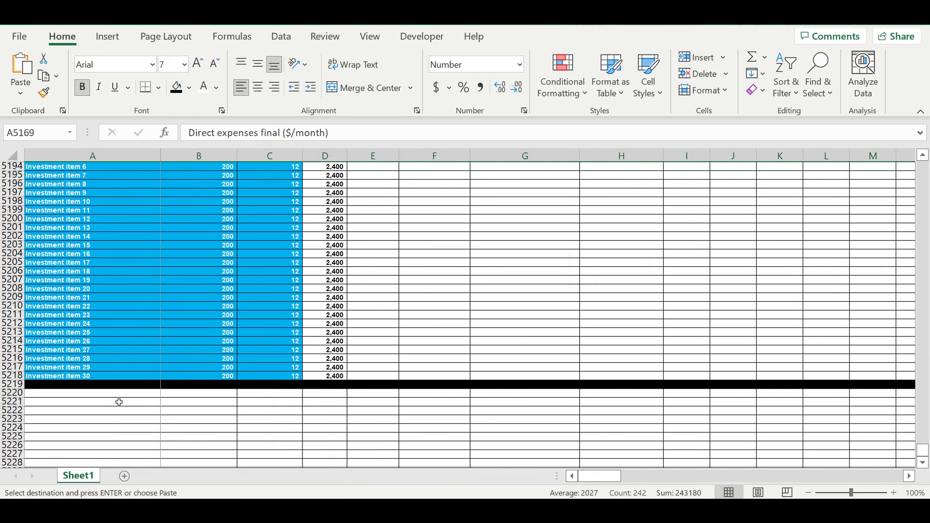
{"action": "left_click", "coordinate": [119, 393]}
{"action": "key", "text": "ctrl+v"}
{"action": "left_click", "coordinate": [224, 444]}
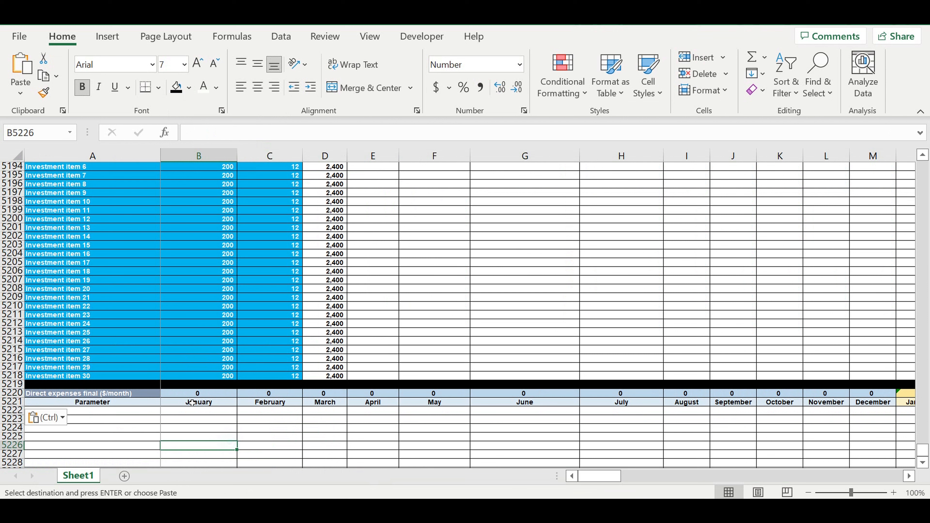
Link the January year in B5220 to the corresponding year in the Direct expenses final header
{"action": "left_click", "coordinate": [193, 396]}
{"action": "type", "text": "="}
{"action": "scroll", "coordinate": [264, 394], "scroll_direction": "up", "scroll_amount": 12}
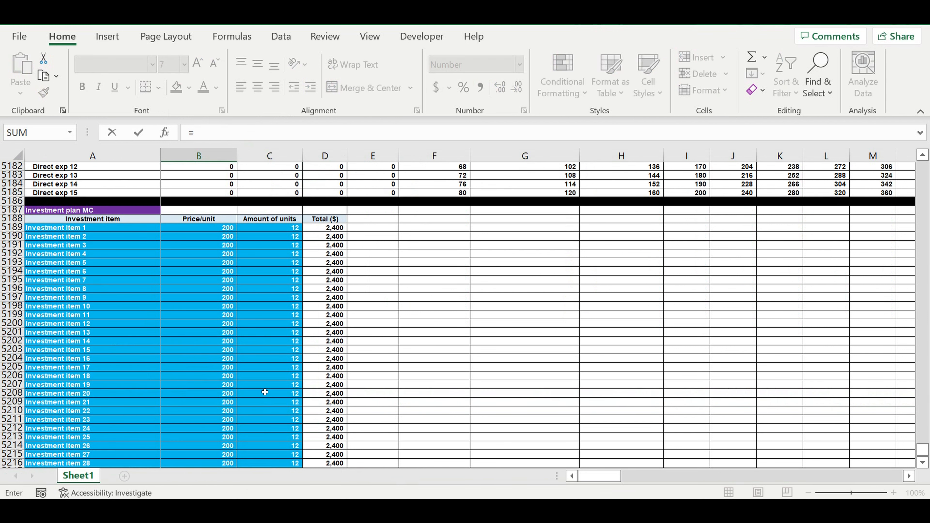
{"action": "scroll", "coordinate": [265, 392], "scroll_direction": "up", "scroll_amount": 6}
{"action": "left_click", "coordinate": [198, 210]}
{"action": "key", "text": "Return"}
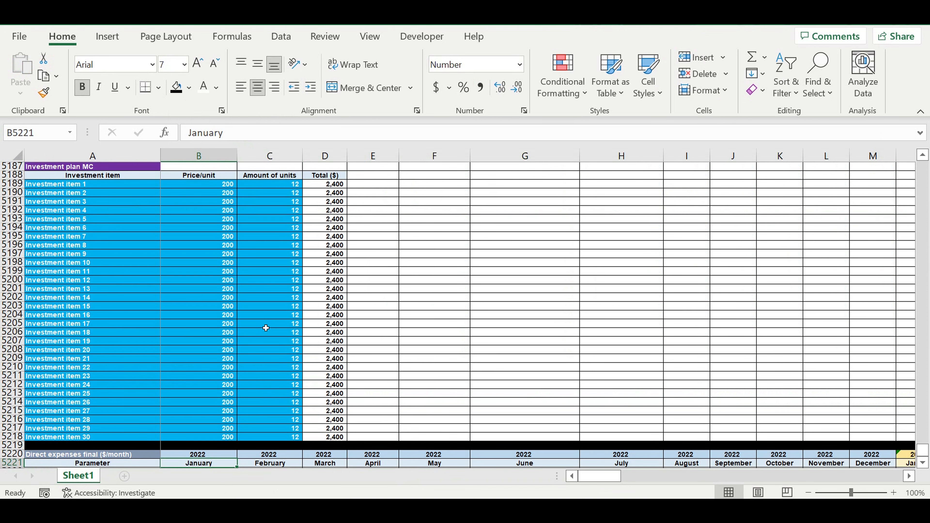
Link the new block's title in A5220 to the Investment plan MC title in A5187 and give it a dark orange fill
{"action": "scroll", "coordinate": [266, 328], "scroll_direction": "down", "scroll_amount": 5}
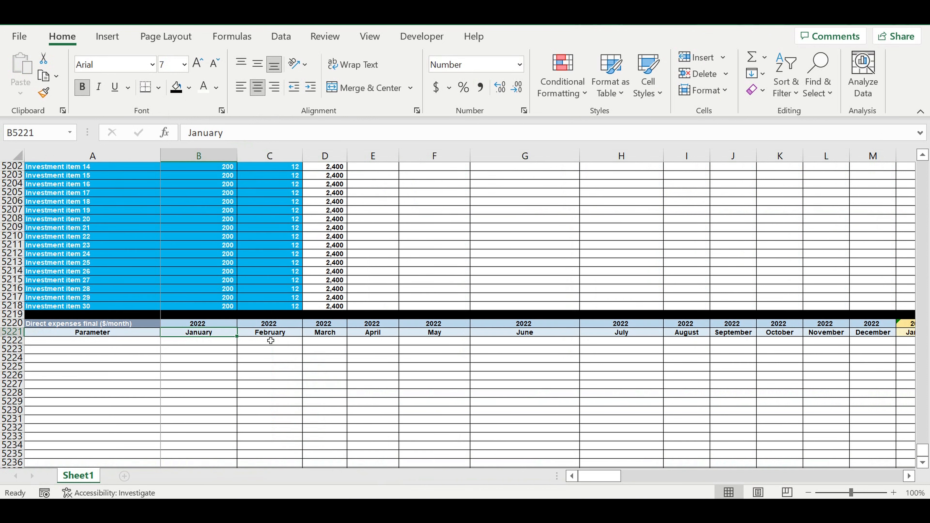
{"action": "left_click", "coordinate": [135, 327]}
{"action": "type", "text": "="}
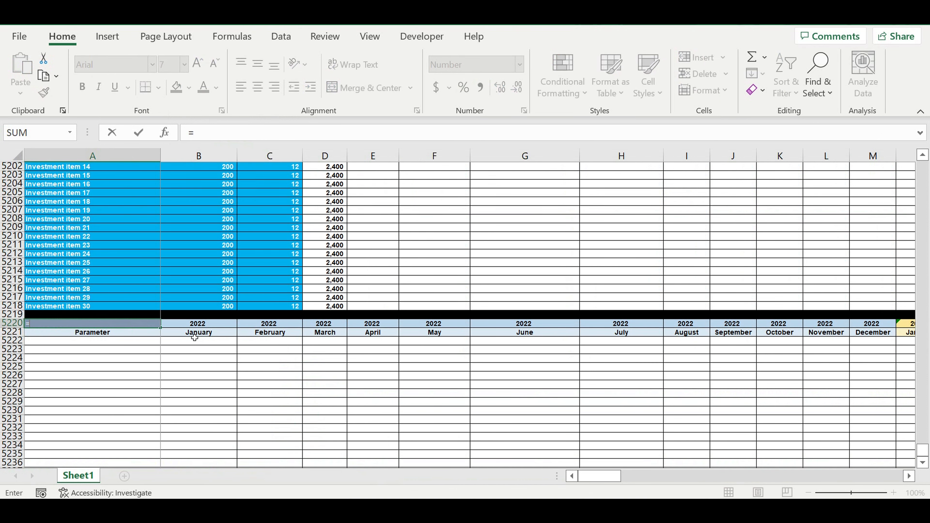
{"action": "scroll", "coordinate": [194, 337], "scroll_direction": "up", "scroll_amount": 7}
{"action": "left_click", "coordinate": [103, 220]}
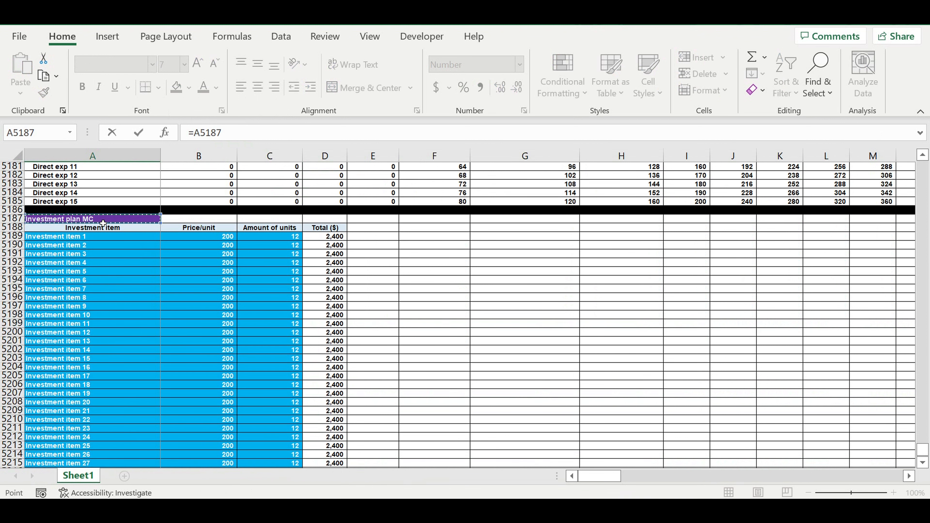
{"action": "key", "text": "Return"}
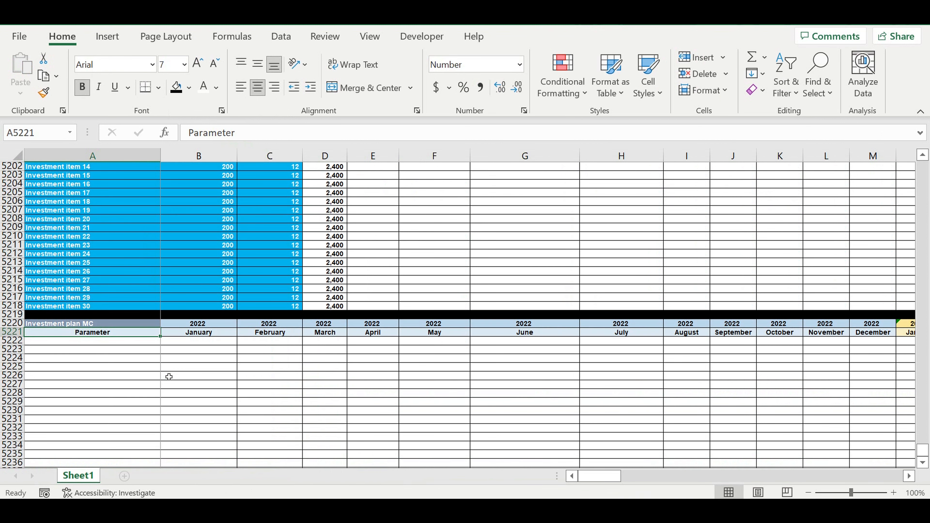
{"action": "key", "text": "Up"}
{"action": "left_click", "coordinate": [189, 88]}
{"action": "left_click", "coordinate": [183, 258]}
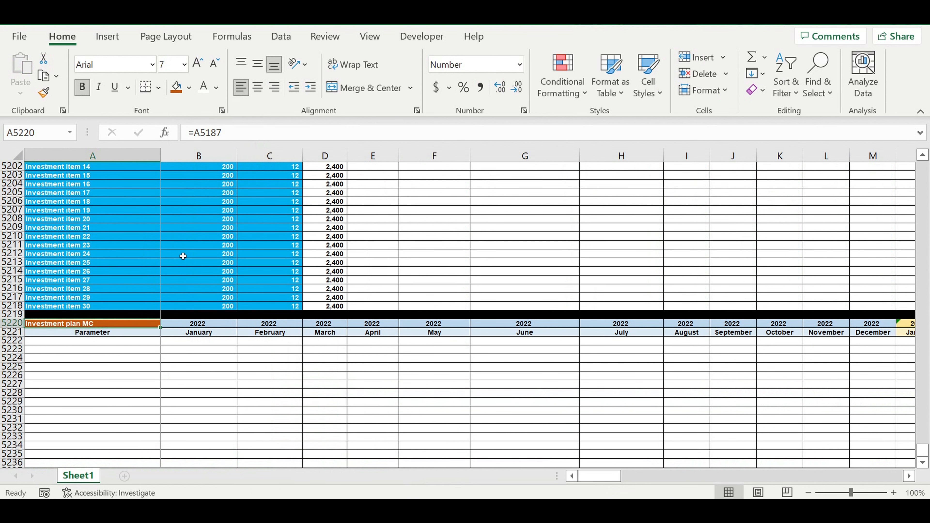
Link the first parameter in A5222 to Investment item 1 in A5189
{"action": "left_click", "coordinate": [136, 345]}
{"action": "type", "text": "="}
{"action": "scroll", "coordinate": [94, 204], "scroll_direction": "up", "scroll_amount": 5}
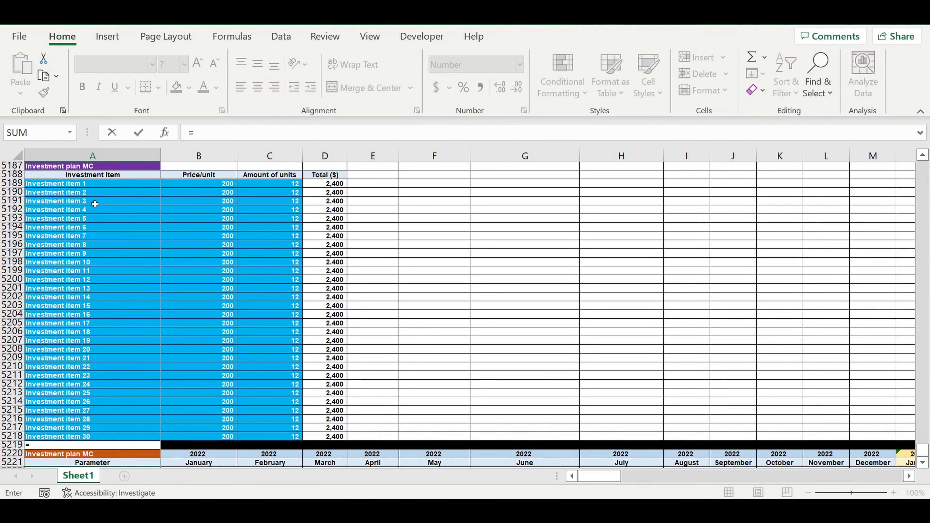
{"action": "left_click", "coordinate": [91, 184]}
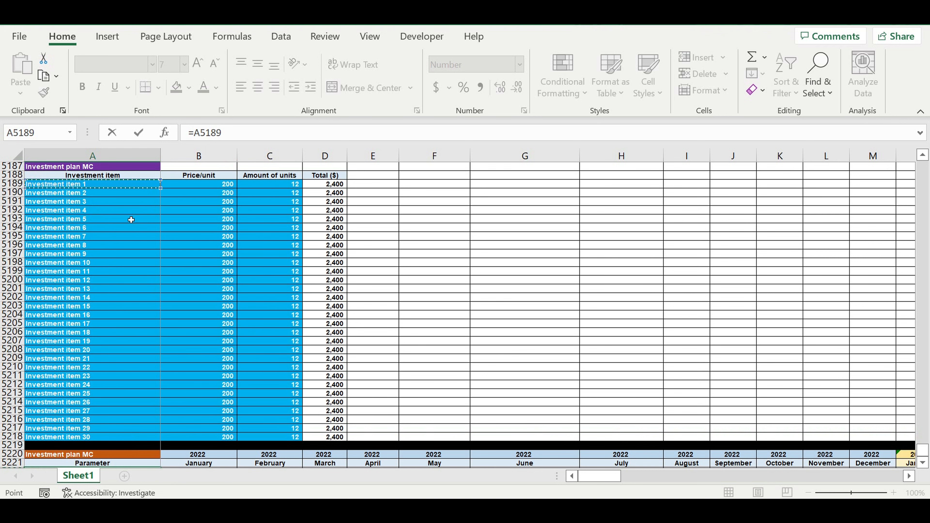
{"action": "key", "text": "Return"}
Fill the item link from A5222 down column A past Investment item 30 to row 5256
{"action": "left_click", "coordinate": [156, 324]}
{"action": "left_click_drag", "start_coordinate": [160, 327], "coordinate": [161, 455]}
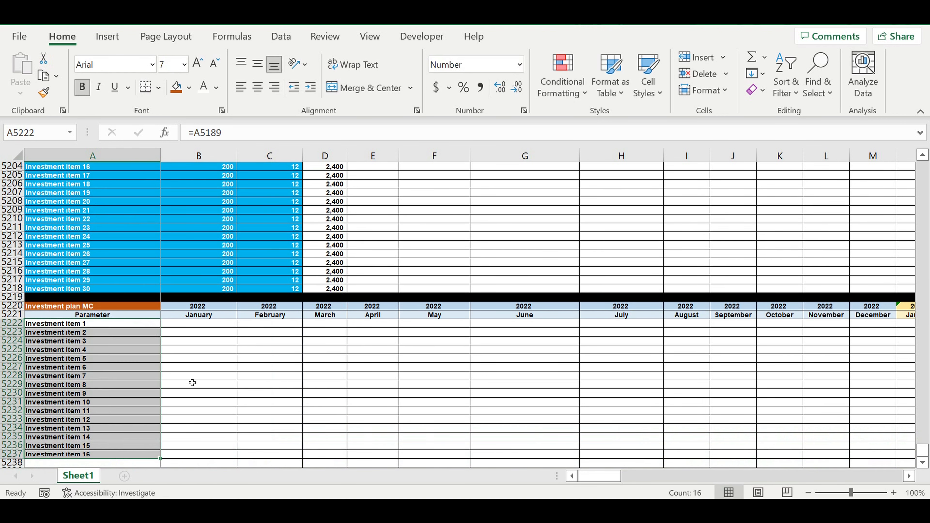
{"action": "scroll", "coordinate": [192, 382], "scroll_direction": "down", "scroll_amount": 5}
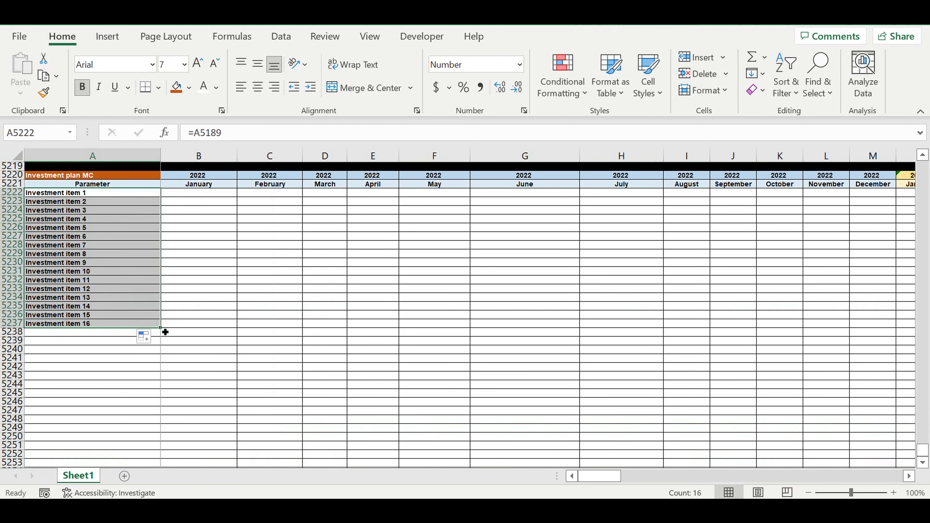
{"action": "left_click_drag", "start_coordinate": [165, 332], "coordinate": [165, 421]}
{"action": "scroll", "coordinate": [179, 366], "scroll_direction": "down", "scroll_amount": 5}
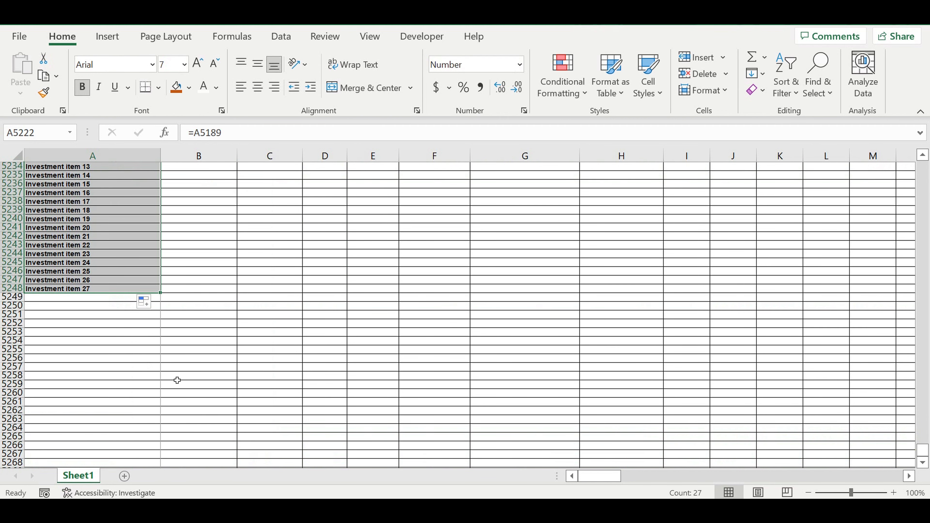
{"action": "left_click_drag", "start_coordinate": [165, 298], "coordinate": [163, 357]}
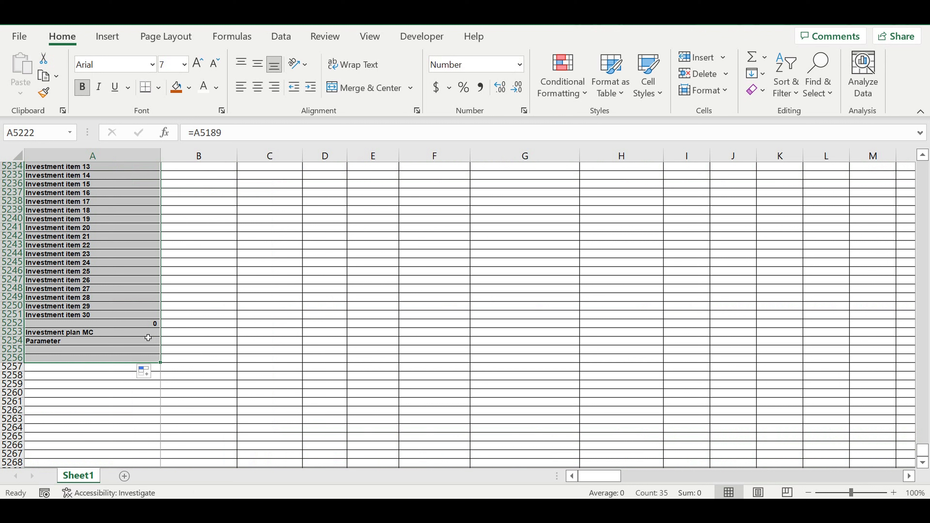
Clear the surplus linked entries below Investment item 30 in A5252:A5256
{"action": "left_click_drag", "start_coordinate": [91, 315], "coordinate": [95, 362]}
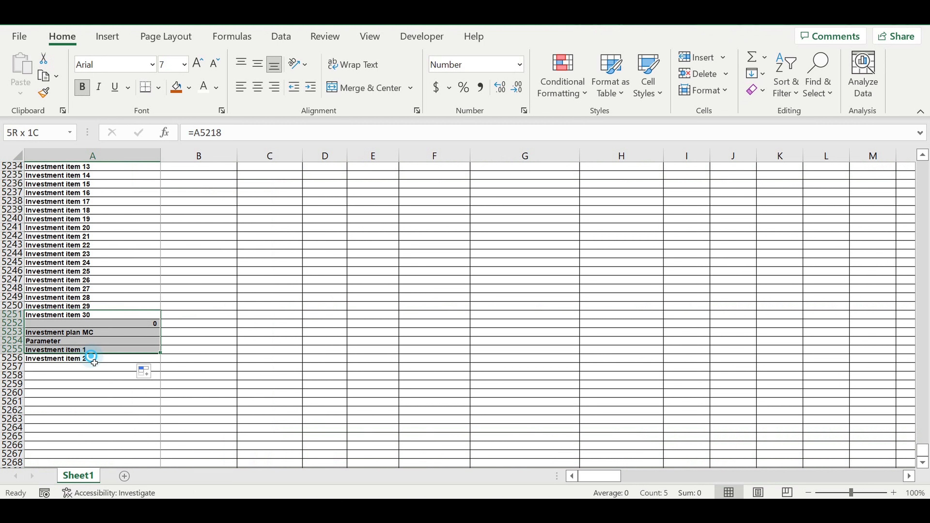
{"action": "left_click_drag", "start_coordinate": [92, 324], "coordinate": [91, 375]}
{"action": "key", "text": "Delete"}
{"action": "left_click", "coordinate": [131, 356]}
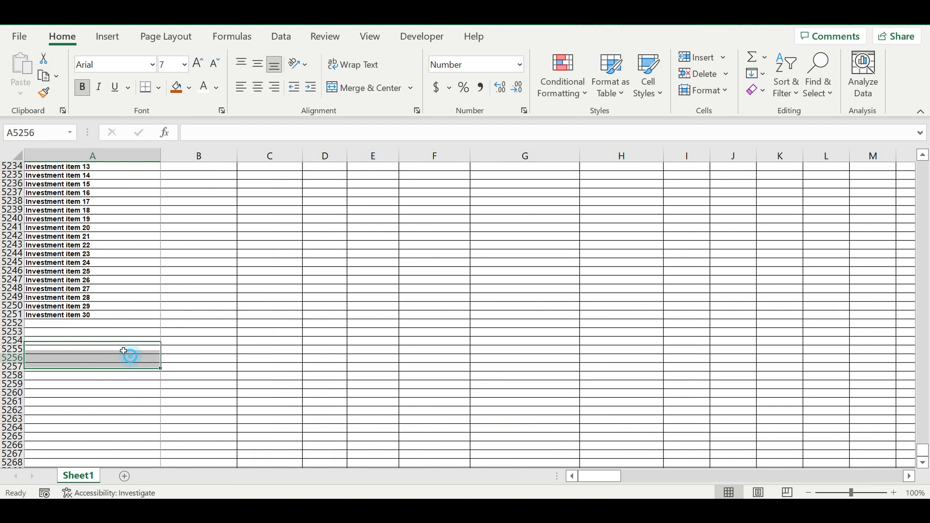
Fill row 5252 below the monthly investment block with black as a separator
{"action": "left_click", "coordinate": [19, 329]}
{"action": "left_click", "coordinate": [190, 88]}
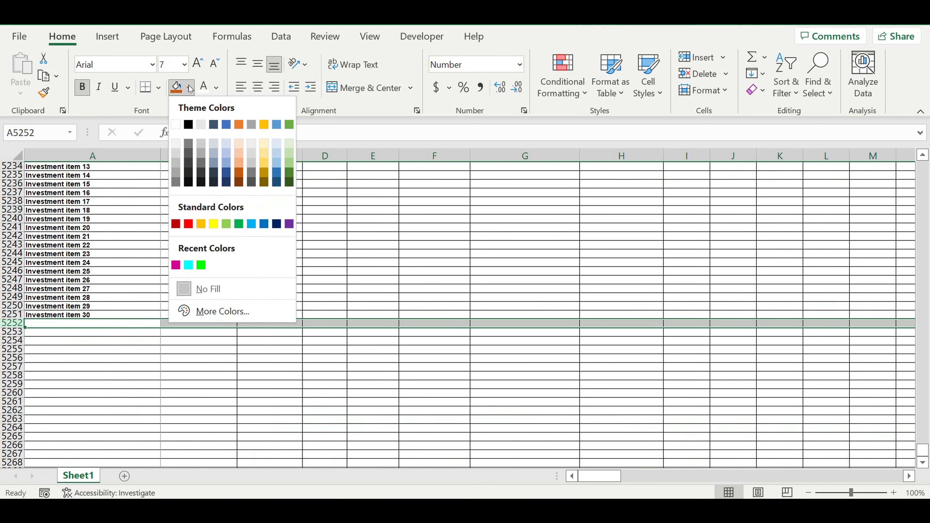
{"action": "left_click", "coordinate": [188, 124]}
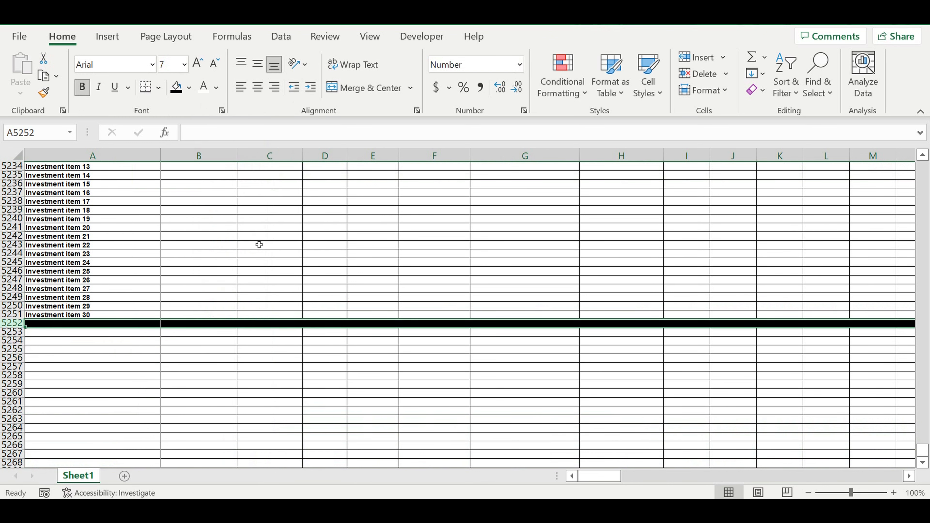
{"action": "left_click", "coordinate": [259, 244]}
Add the parameter Investment stage (0-1-0) in A5076 of the Timeline block, below Operating activity
{"action": "scroll", "coordinate": [276, 285], "scroll_direction": "up", "scroll_amount": 8}
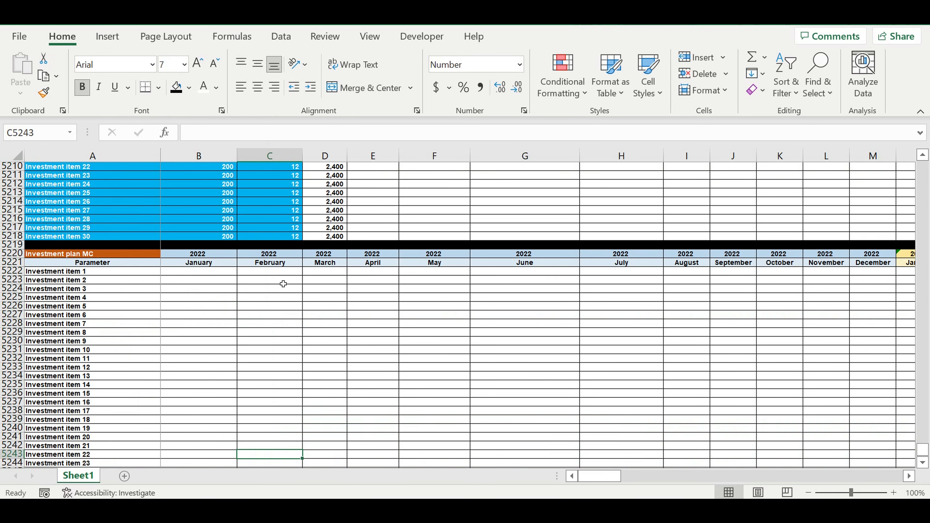
{"action": "scroll", "coordinate": [284, 283], "scroll_direction": "up", "scroll_amount": 14}
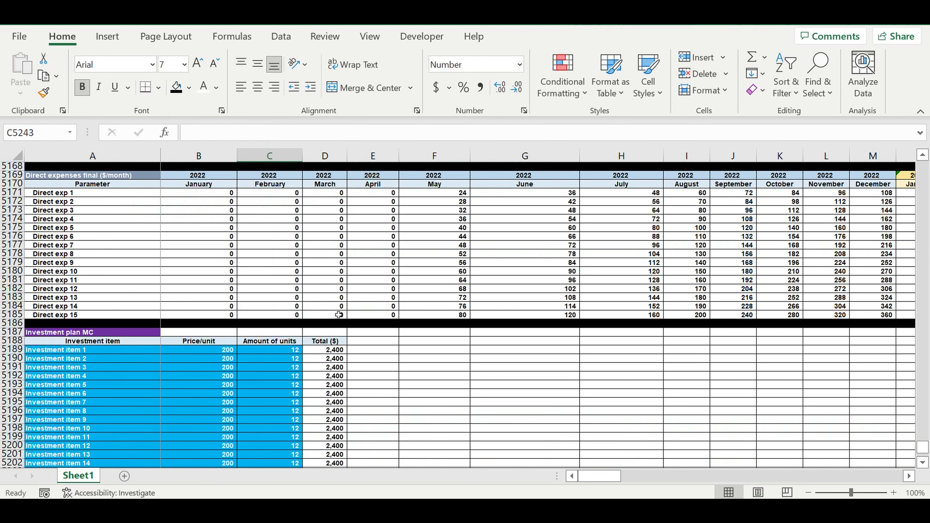
{"action": "scroll", "coordinate": [339, 315], "scroll_direction": "up", "scroll_amount": 14}
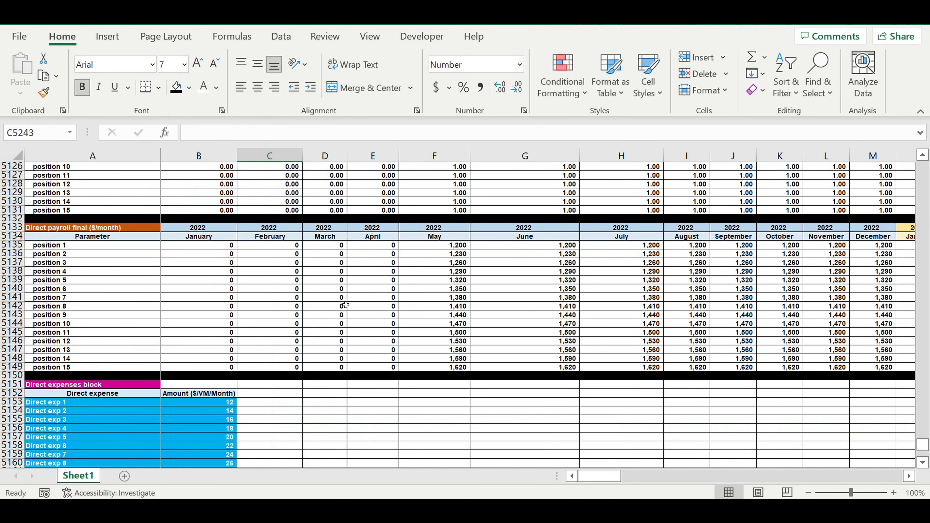
{"action": "scroll", "coordinate": [345, 305], "scroll_direction": "up", "scroll_amount": 18}
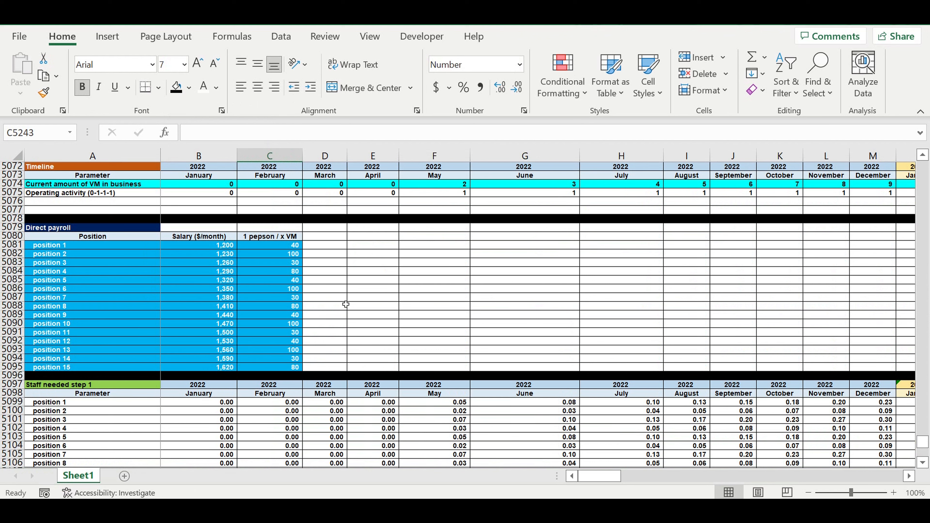
{"action": "scroll", "coordinate": [346, 304], "scroll_direction": "up", "scroll_amount": 7}
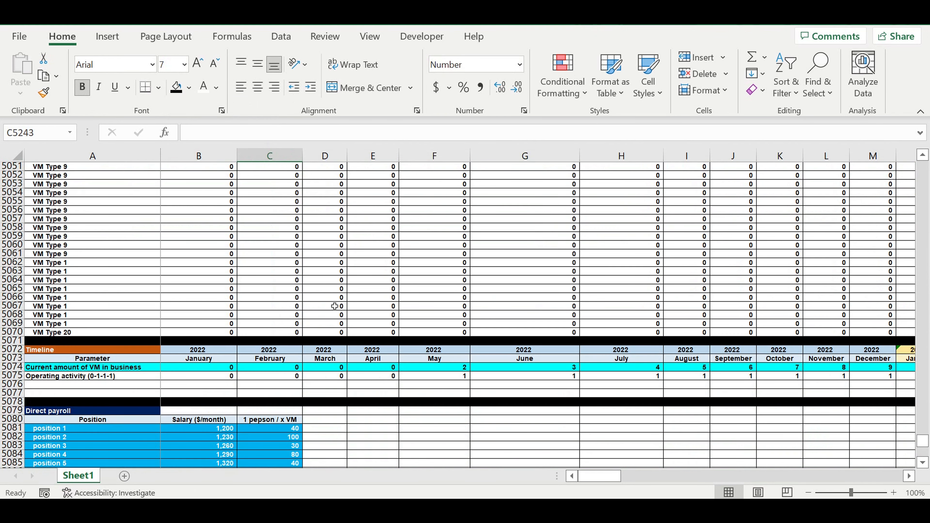
{"action": "left_click", "coordinate": [106, 387]}
{"action": "type", "text": "Investment "}
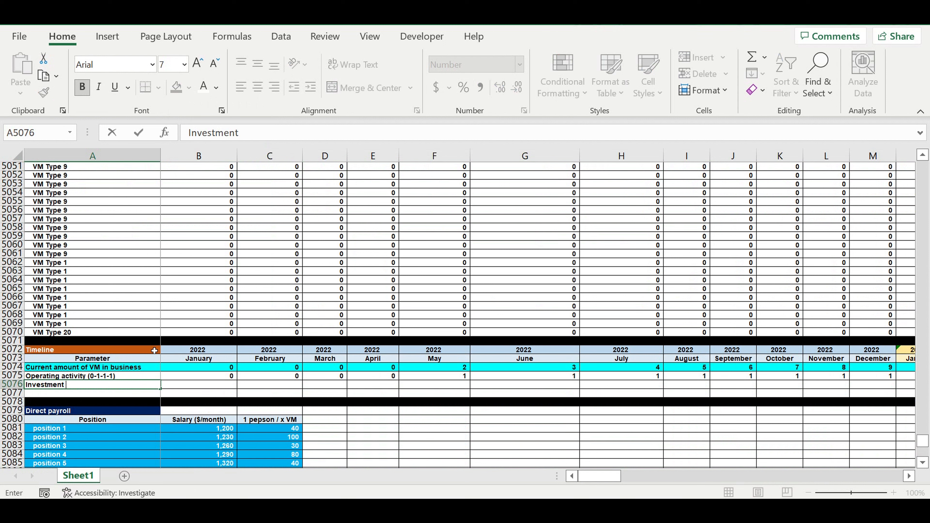
{"action": "type", "text": "stage (0-1-0)"}
{"action": "key", "text": "Return"}
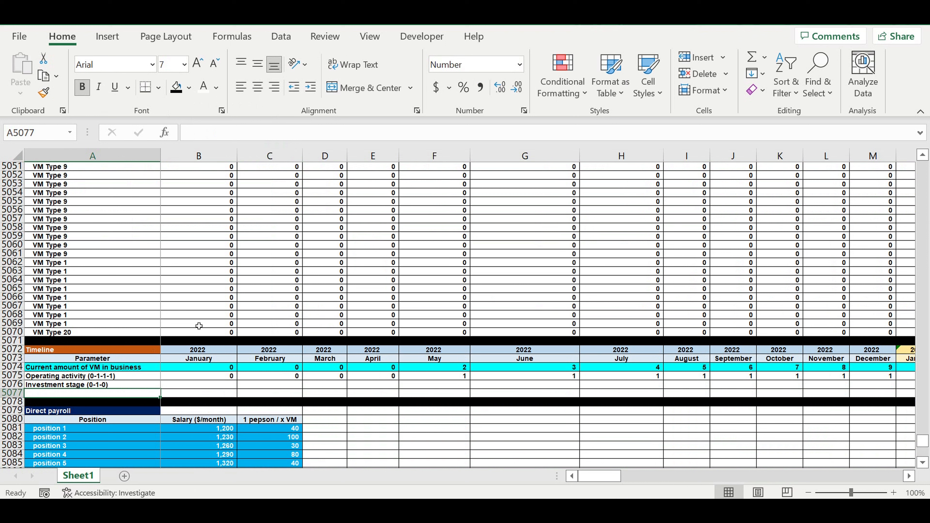
Append "step 1" to the Investment stage (0-1-0) parameter name in A5076
{"action": "left_click", "coordinate": [116, 386]}
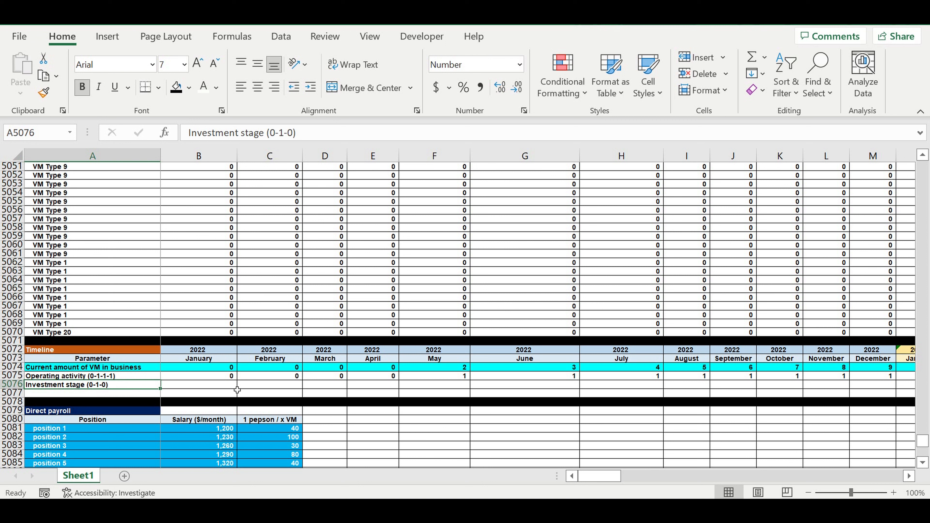
{"action": "left_click", "coordinate": [234, 385]}
{"action": "left_click", "coordinate": [142, 384]}
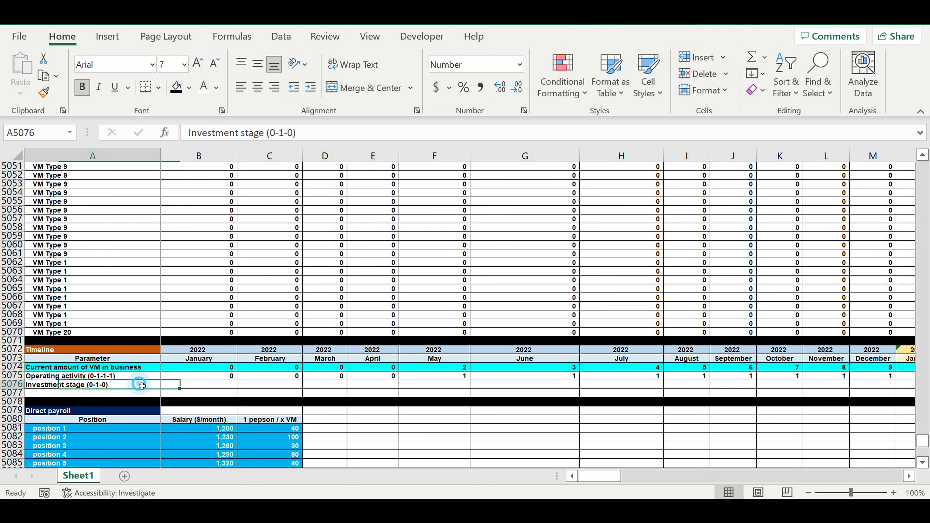
{"action": "left_click", "coordinate": [338, 133]}
{"action": "type", "text": "step 1"}
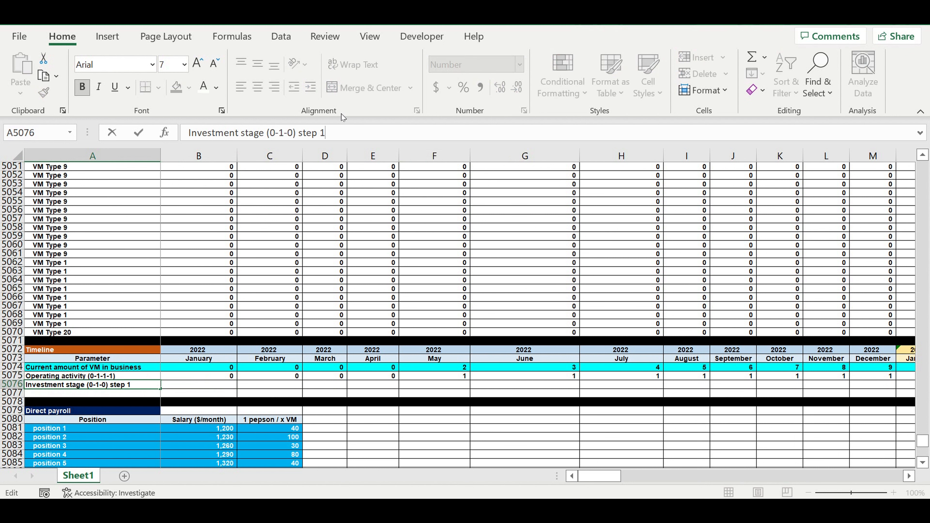
{"action": "key", "text": "Return"}
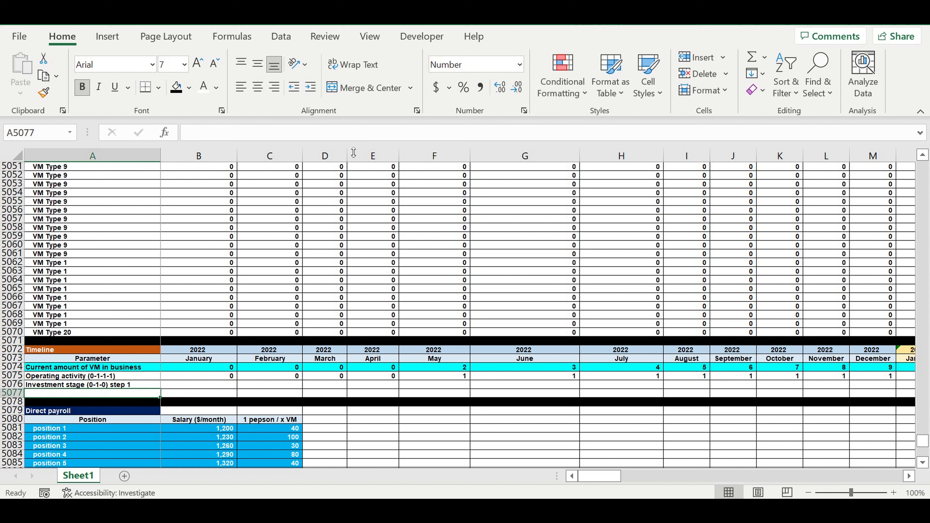
Link the January 2022 Investment stage step 1 cell B5076 to the operating activity with =B5075
{"action": "left_click", "coordinate": [230, 384]}
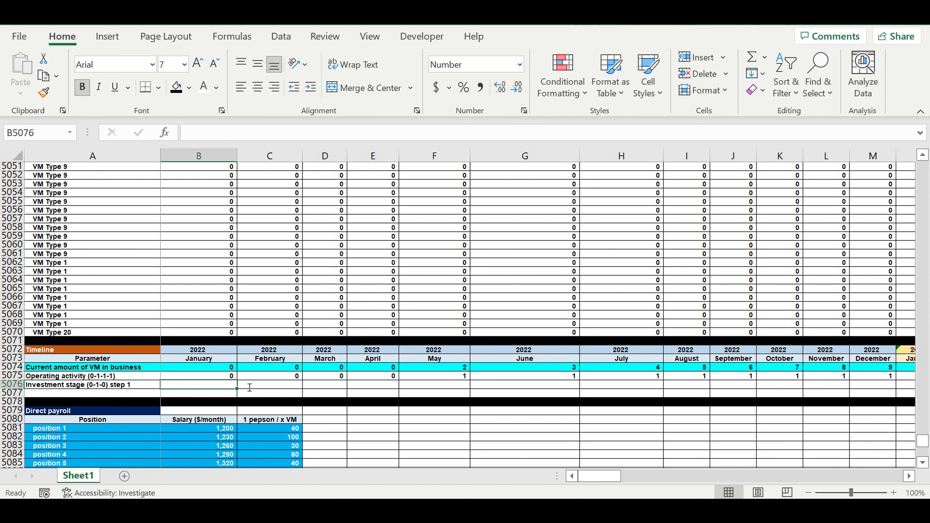
{"action": "type", "text": "="}
{"action": "left_click", "coordinate": [220, 377]}
{"action": "key", "text": "Return"}
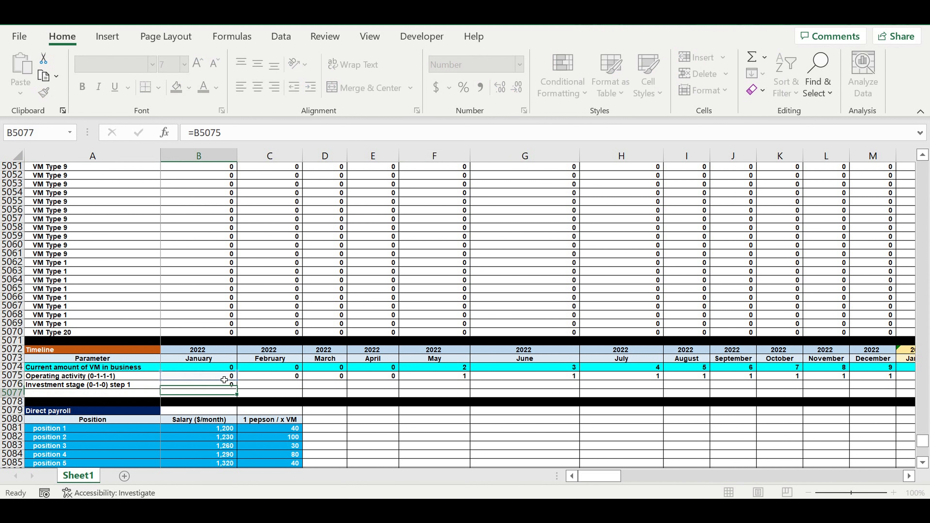
Enter =IF(AND(B5075=0,C5075=1),1,0) in C5076 to flag the month when operating activity starts
{"action": "left_click", "coordinate": [270, 383]}
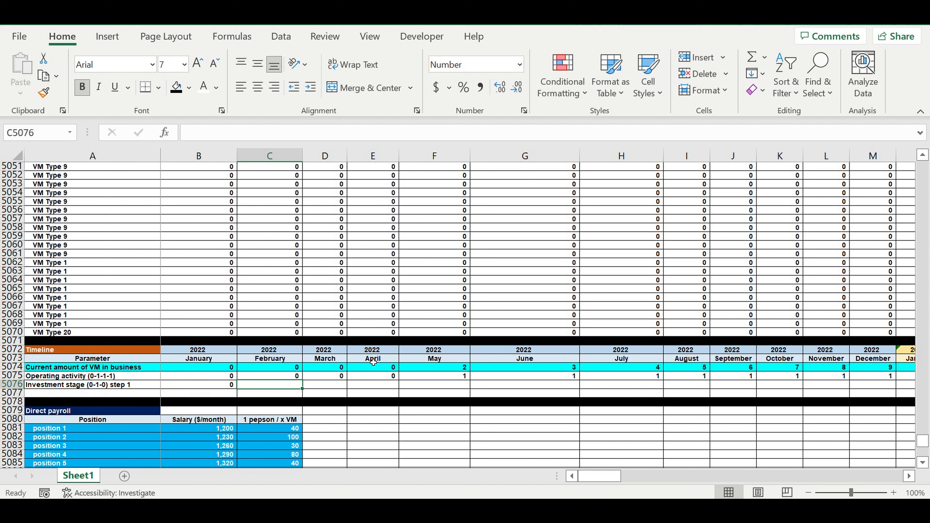
{"action": "type", "text": "=if"}
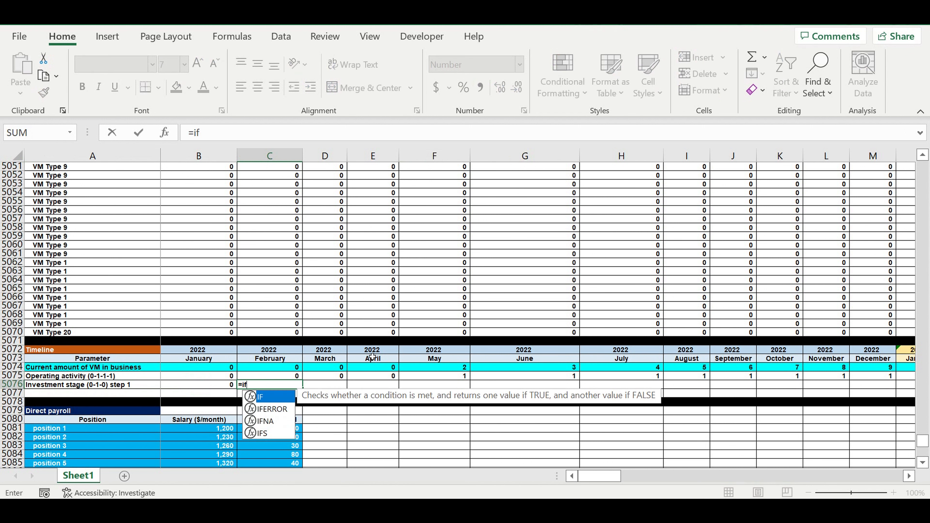
{"action": "type", "text": "(and"}
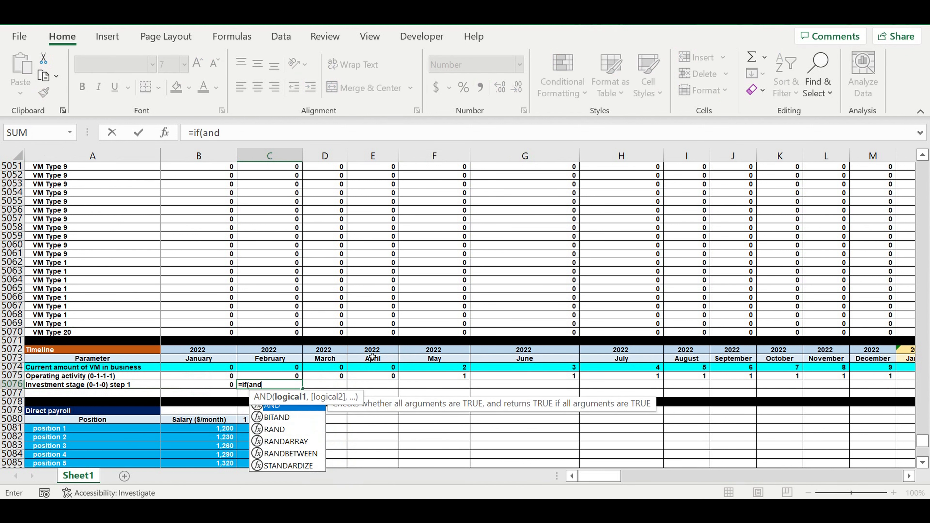
{"action": "type", "text": "("}
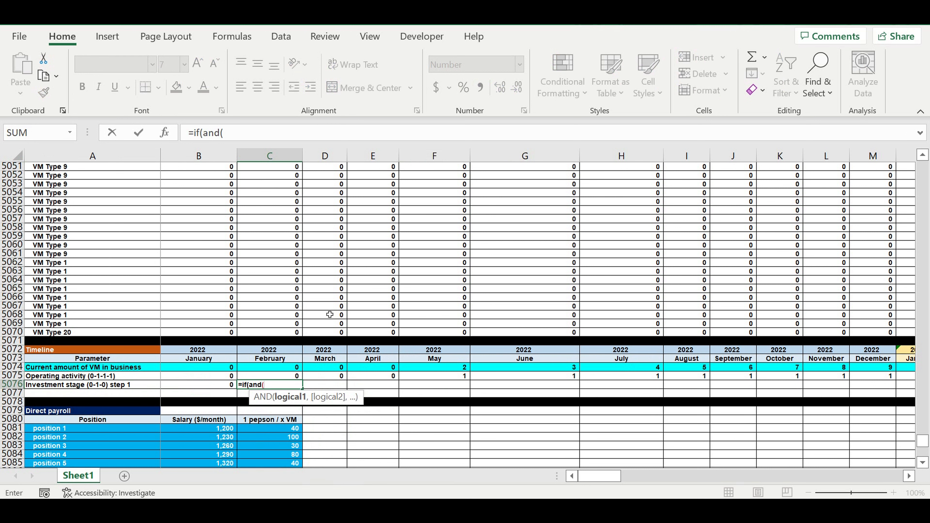
{"action": "left_click", "coordinate": [220, 377]}
{"action": "type", "text": "="}
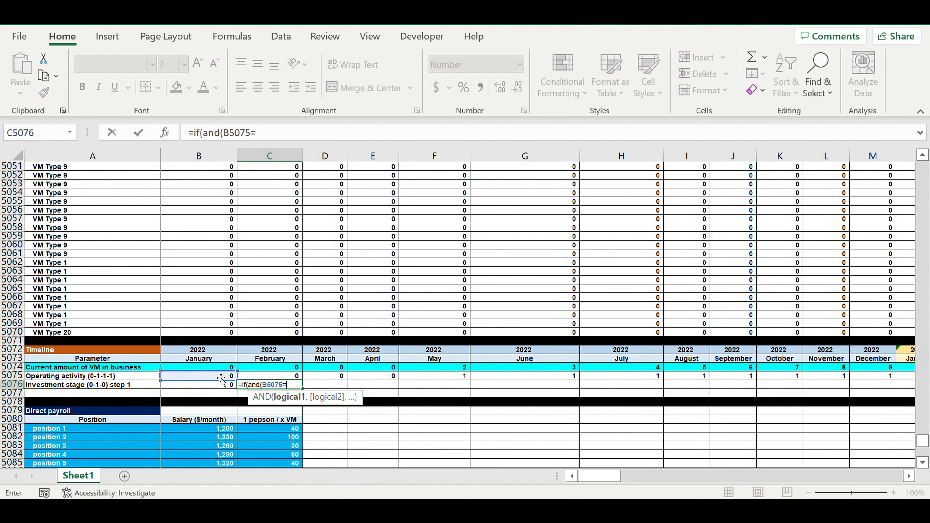
{"action": "type", "text": "0,"}
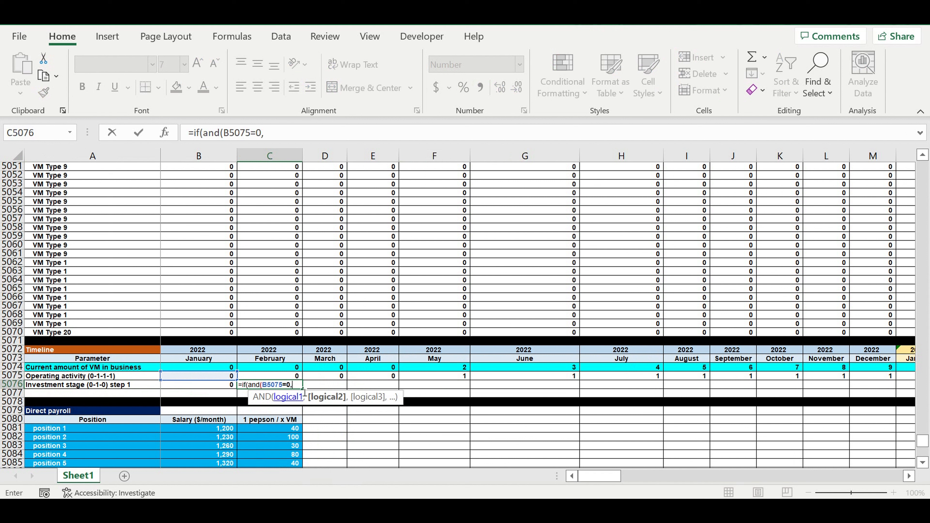
{"action": "left_click", "coordinate": [282, 377]}
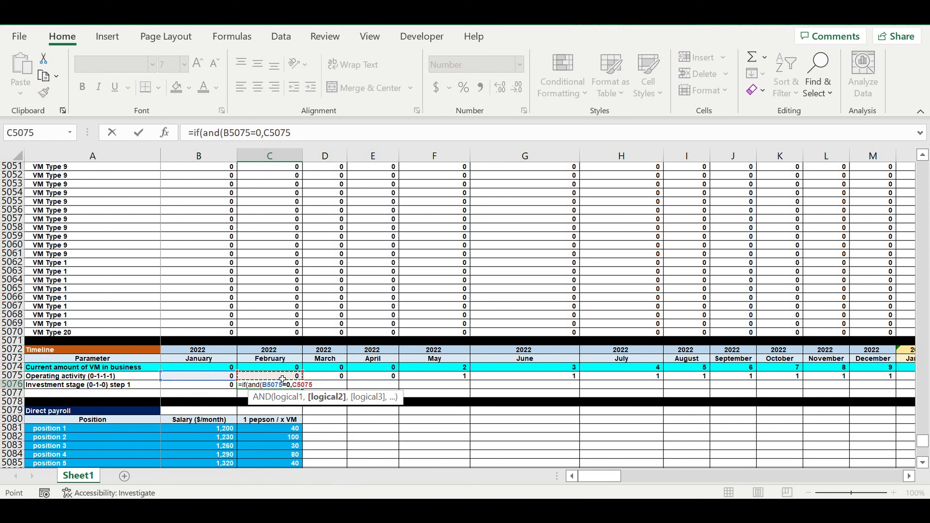
{"action": "type", "text": "=1)"}
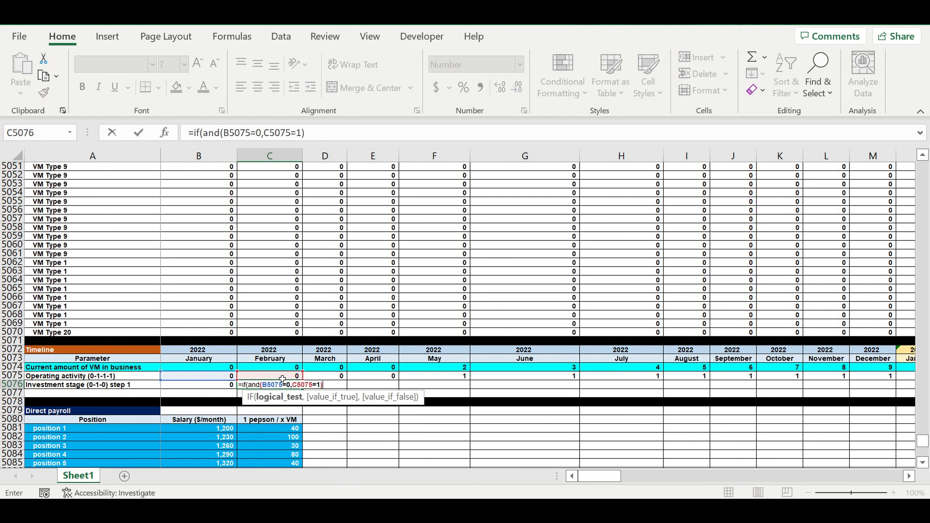
{"action": "type", "text": ",1,"}
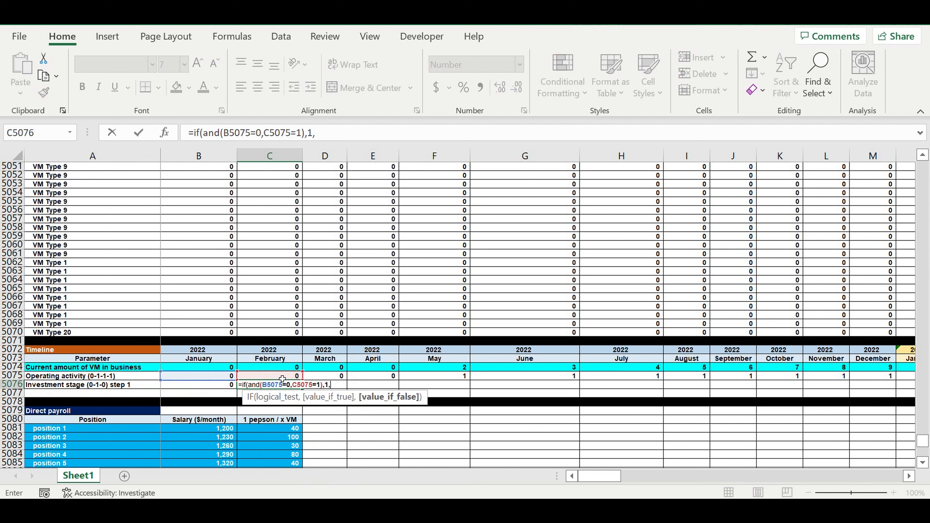
{"action": "type", "text": "0)"}
{"action": "key", "text": "Return"}
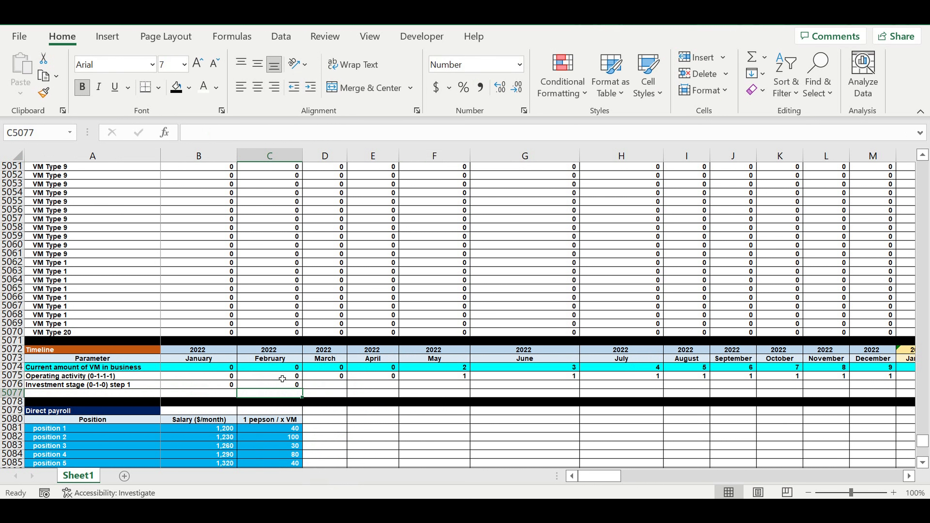
Fill the Investment stage step 1 formula from C5076 across row 5076 through December 2031 in column DQ
{"action": "left_click", "coordinate": [292, 385]}
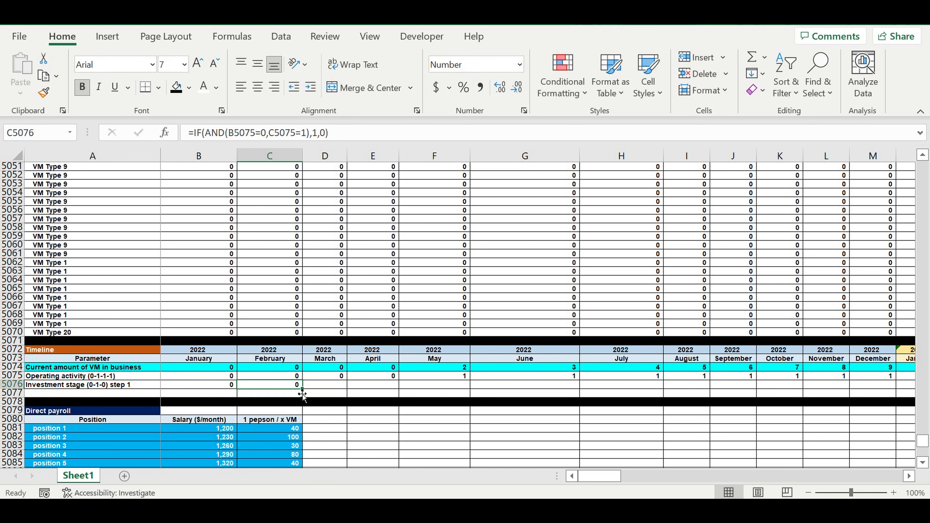
{"action": "left_click_drag", "start_coordinate": [302, 394], "coordinate": [766, 392]}
{"action": "left_click", "coordinate": [461, 384]}
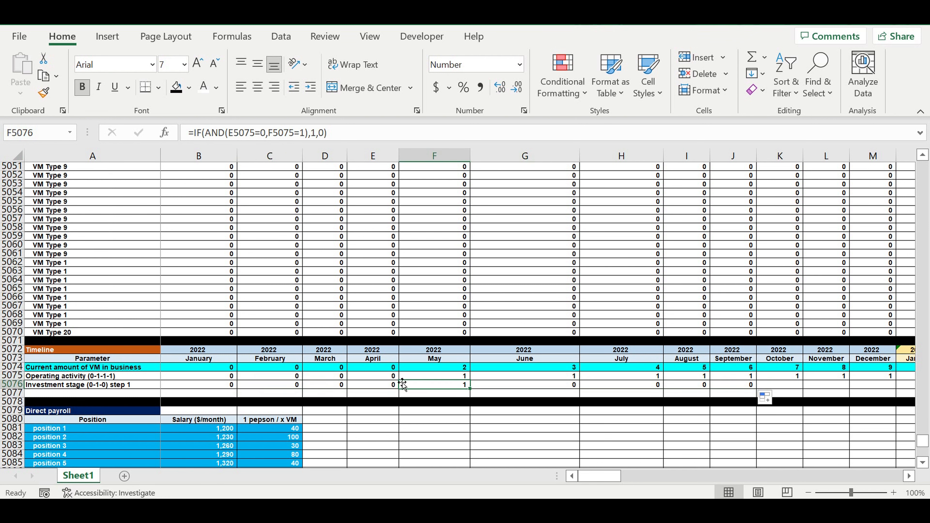
{"action": "mouse_move", "coordinate": [469, 388]}
{"action": "left_mouse_down"}
{"action": "mouse_move", "coordinate": [908, 389]}
{"action": "mouse_move", "coordinate": [483, 388]}
{"action": "left_mouse_up"}
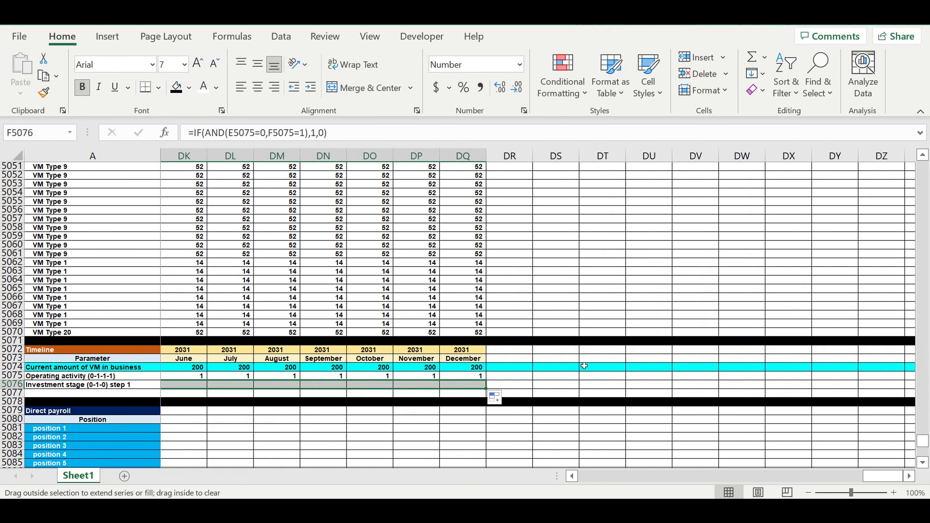
{"action": "left_click", "coordinate": [590, 354]}
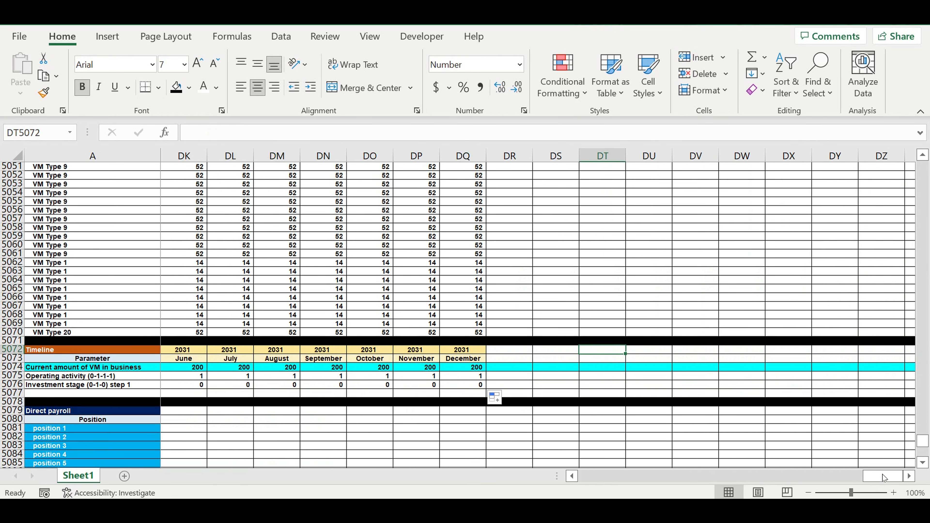
{"action": "left_click_drag", "start_coordinate": [883, 478], "coordinate": [441, 420]}
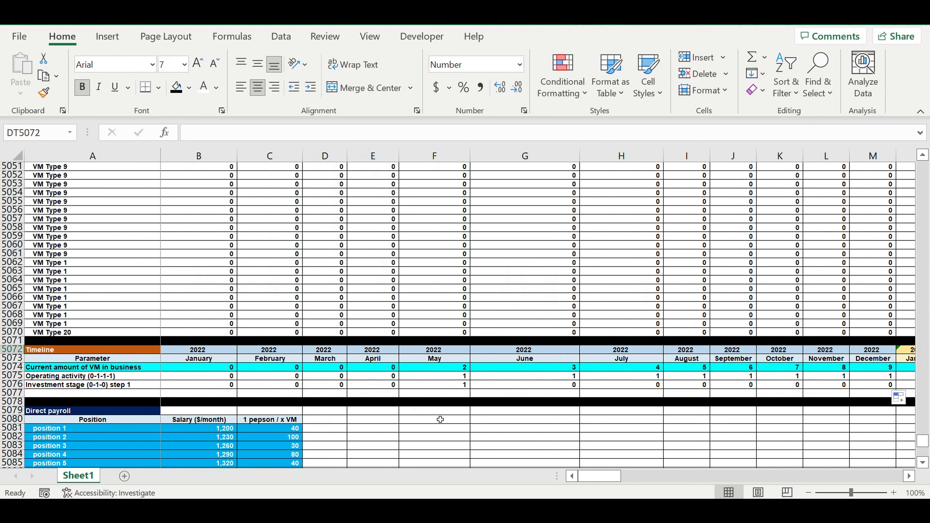
{"action": "left_click", "coordinate": [456, 386]}
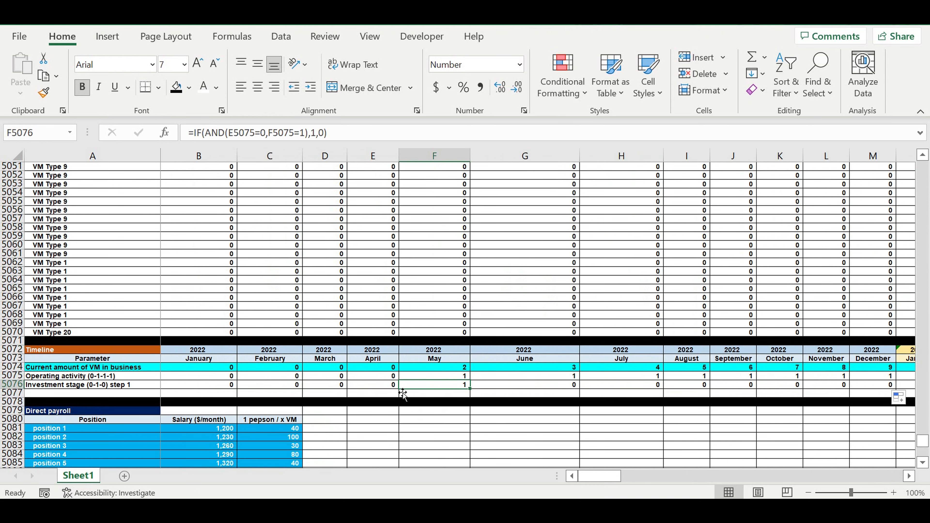
{"action": "left_click", "coordinate": [388, 397]}
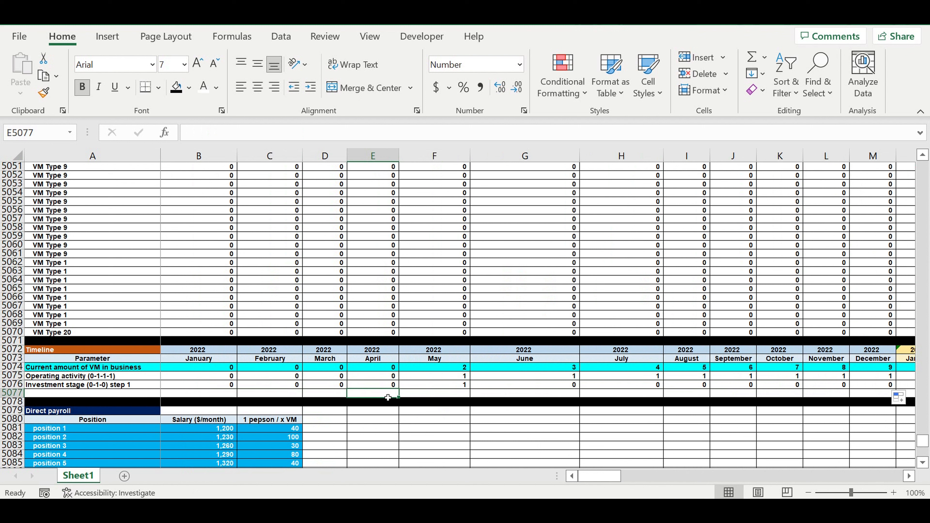
{"action": "left_click_drag", "start_coordinate": [380, 359], "coordinate": [379, 396]}
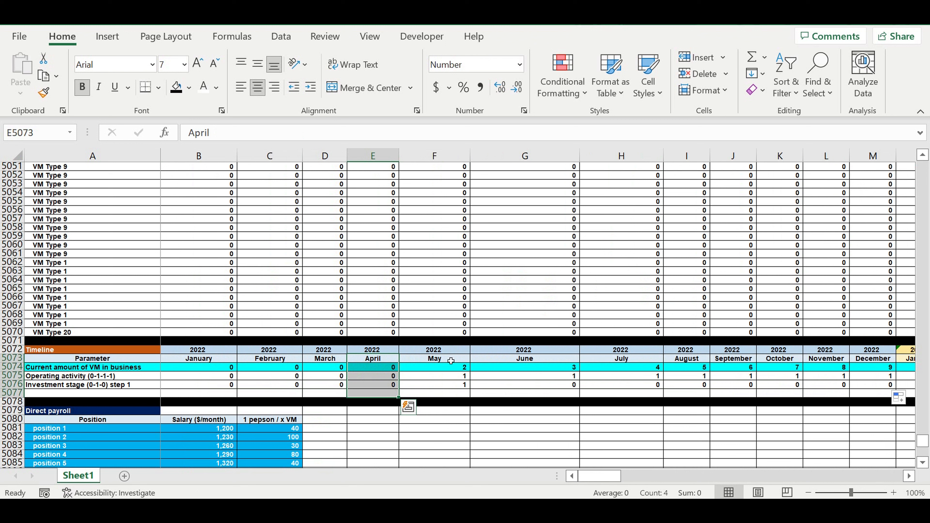
{"action": "left_click_drag", "start_coordinate": [450, 361], "coordinate": [451, 384]}
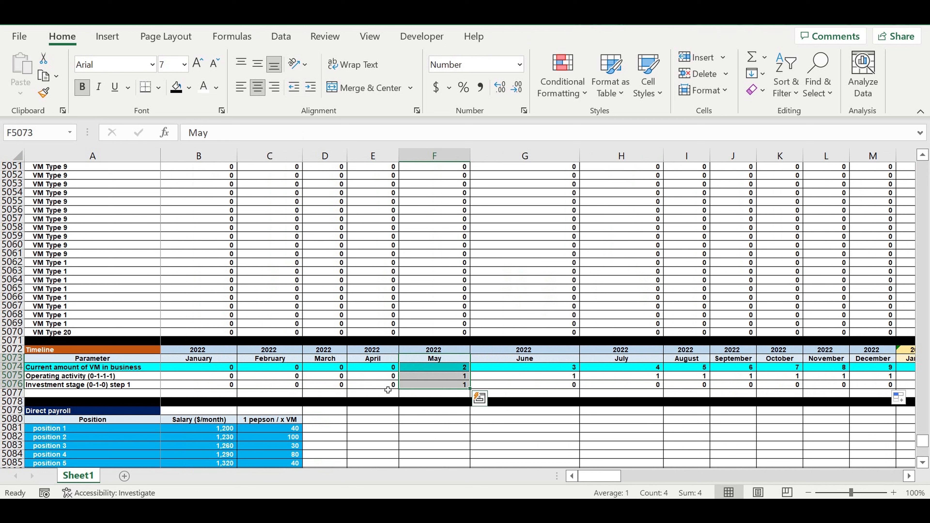
Extend the Investment stage label from A5076 down to A5077 as Investment stage (0-1-0) step 2
{"action": "left_click", "coordinate": [135, 385]}
{"action": "left_click_drag", "start_coordinate": [160, 389], "coordinate": [161, 400]}
{"action": "left_click", "coordinate": [219, 410]}
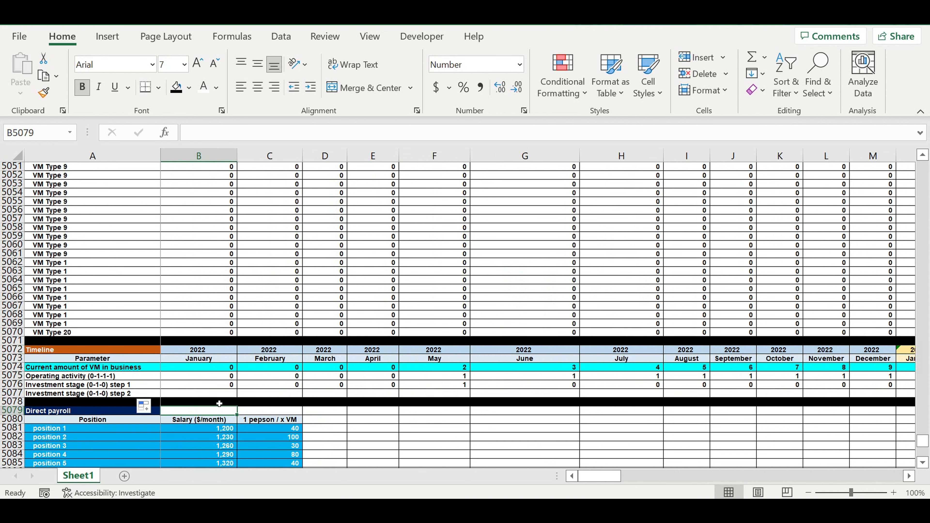
Link B5077 in the Investment stage step 2 row to the following month's step 1 value with =C5076
{"action": "left_click", "coordinate": [219, 394]}
{"action": "type", "text": "="}
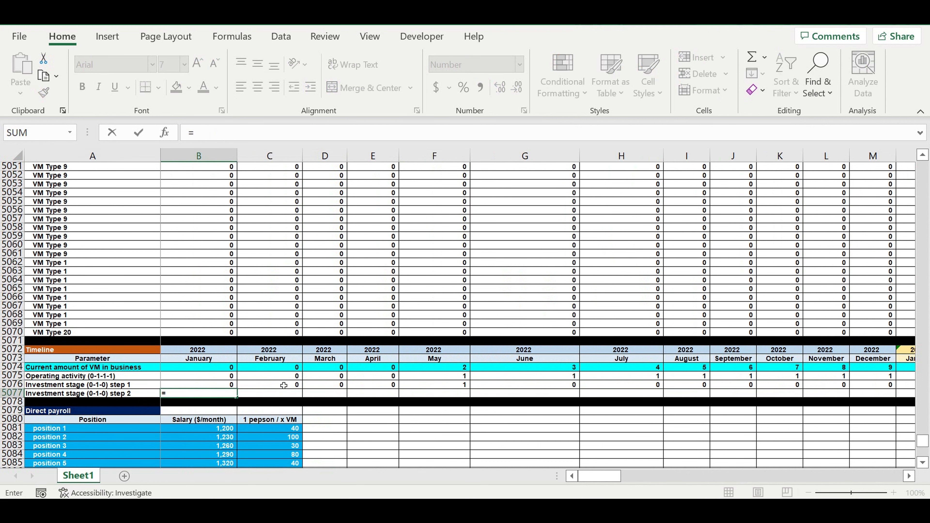
{"action": "left_click", "coordinate": [284, 386]}
{"action": "key", "text": "Return"}
Fill the one-month-ahead link from B5077 across row 5077 through December 2031 in column DQ
{"action": "left_click", "coordinate": [217, 394]}
{"action": "left_click_drag", "start_coordinate": [236, 397], "coordinate": [736, 399]}
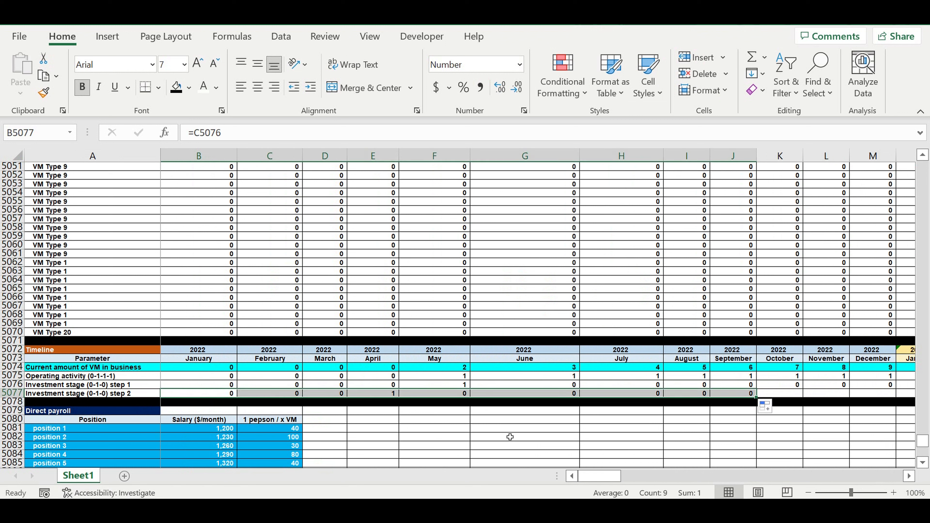
{"action": "left_click", "coordinate": [387, 397]}
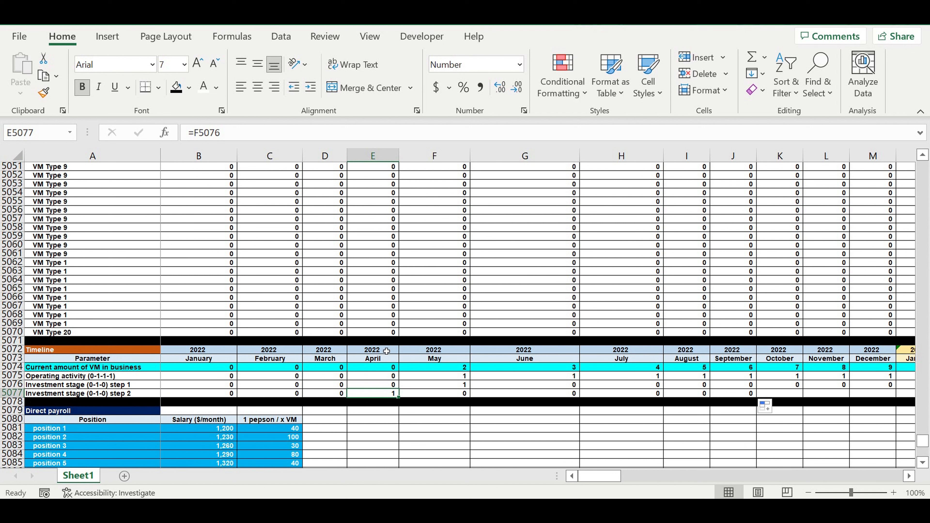
{"action": "left_click", "coordinate": [577, 396]}
{"action": "left_click_drag", "start_coordinate": [578, 398], "coordinate": [860, 411]}
{"action": "left_click", "coordinate": [589, 419]}
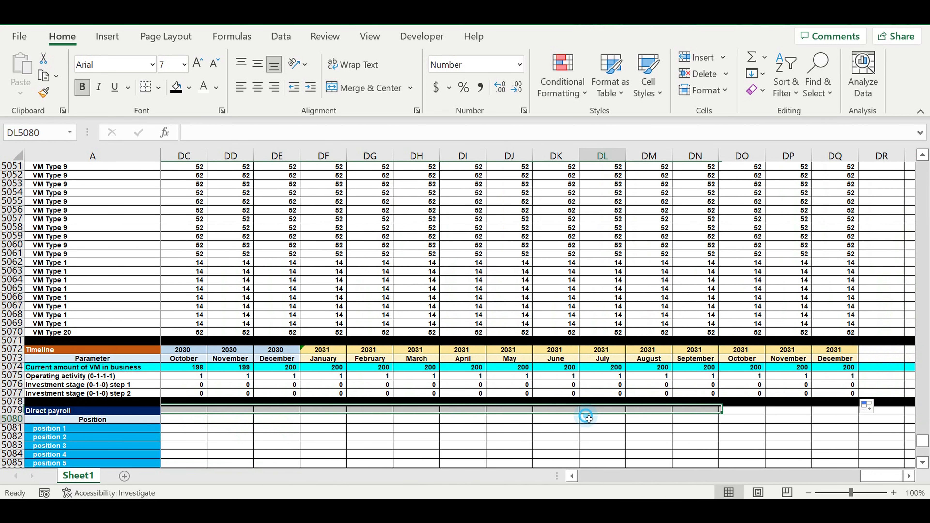
{"action": "left_click_drag", "start_coordinate": [882, 476], "coordinate": [447, 481]}
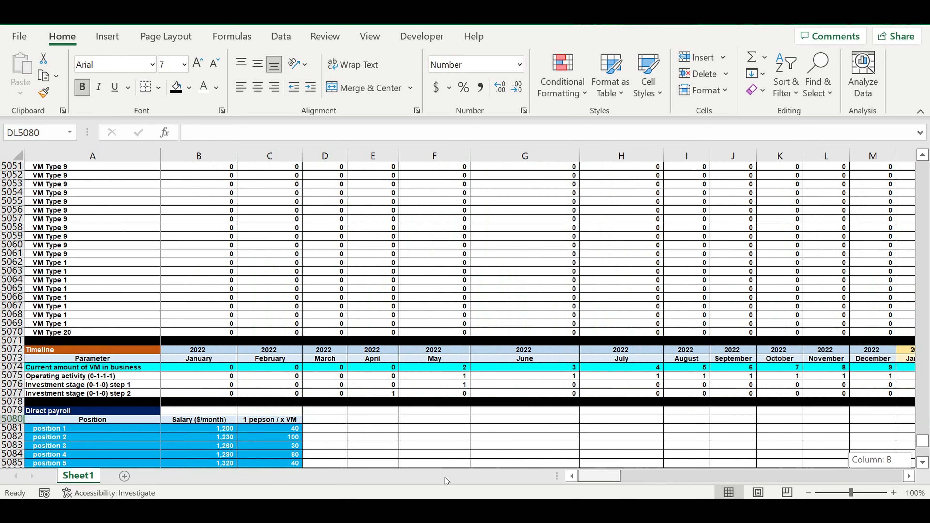
Start the January formula for Investment item 1 in B5222 with the column-locked total $D5189 followed by a multiplication operator
{"action": "scroll", "coordinate": [629, 413], "scroll_direction": "down", "scroll_amount": 19}
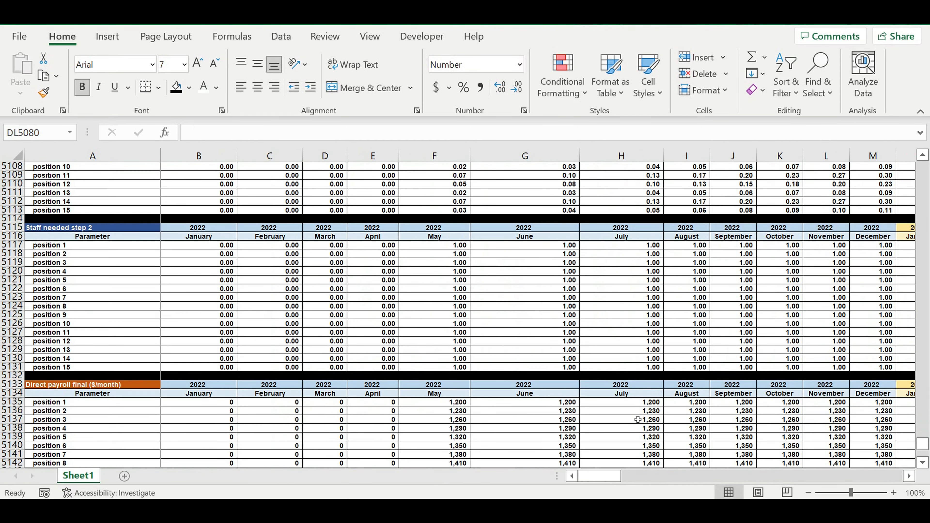
{"action": "scroll", "coordinate": [638, 420], "scroll_direction": "down", "scroll_amount": 14}
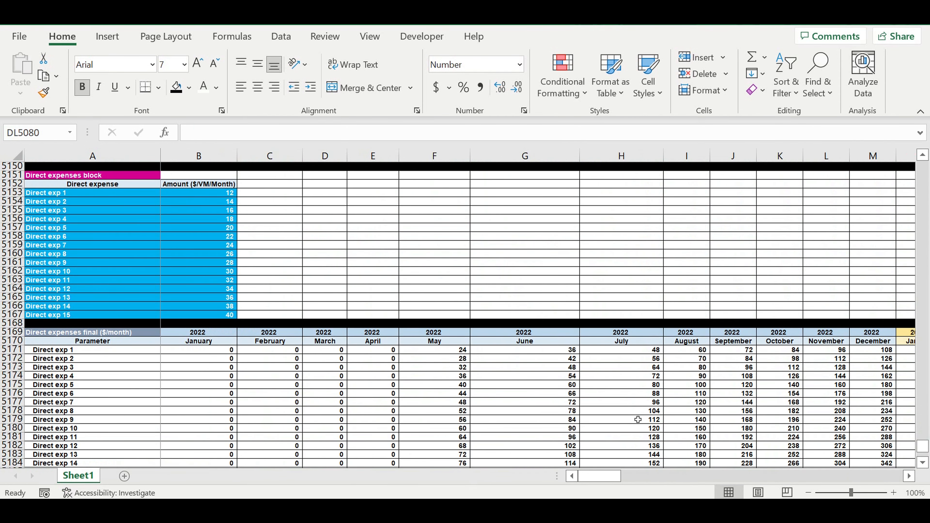
{"action": "scroll", "coordinate": [638, 420], "scroll_direction": "down", "scroll_amount": 9}
{"action": "left_click_drag", "start_coordinate": [325, 271], "coordinate": [328, 456]}
{"action": "scroll", "coordinate": [298, 378], "scroll_direction": "down", "scroll_amount": 5}
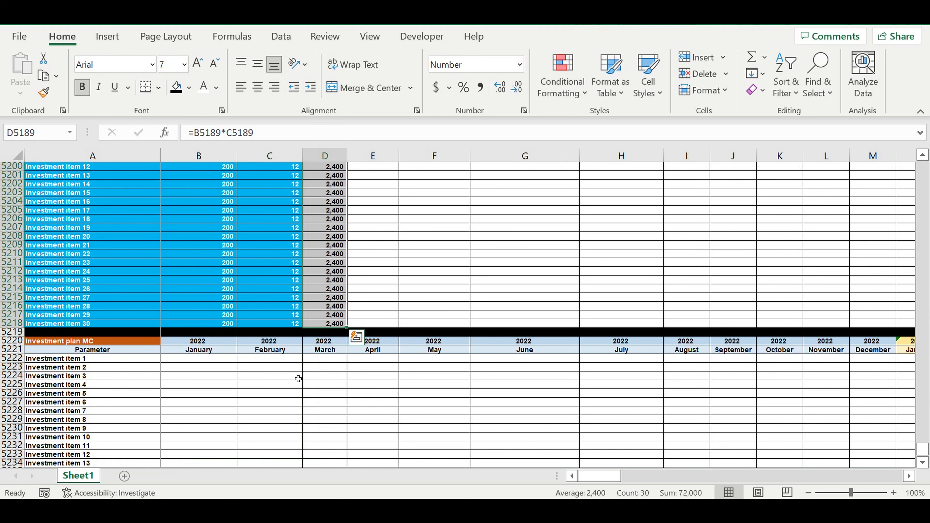
{"action": "left_click", "coordinate": [194, 359]}
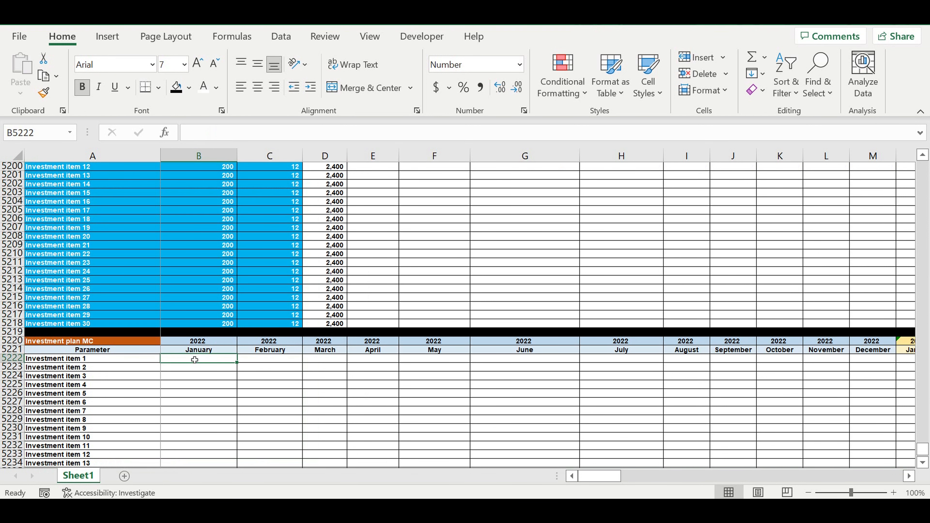
{"action": "type", "text": "="}
{"action": "scroll", "coordinate": [305, 356], "scroll_direction": "up", "scroll_amount": 3}
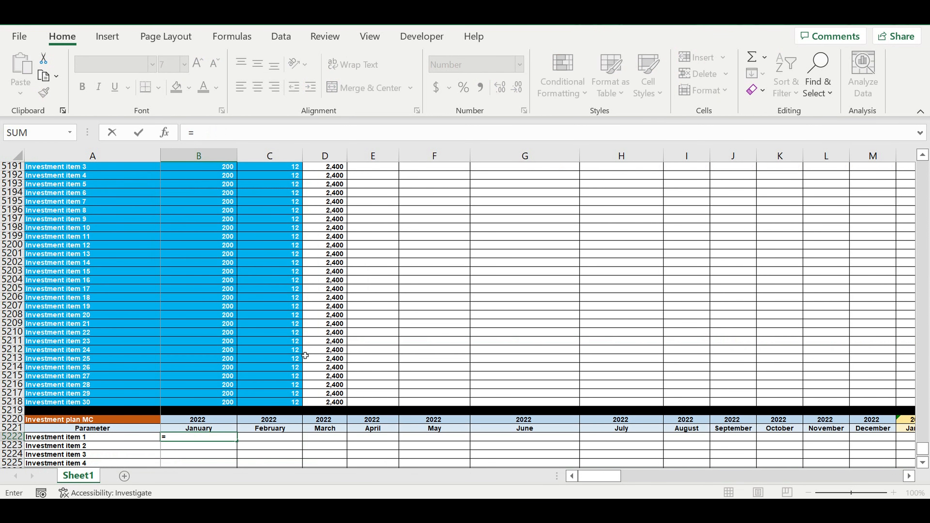
{"action": "scroll", "coordinate": [305, 355], "scroll_direction": "up", "scroll_amount": 5}
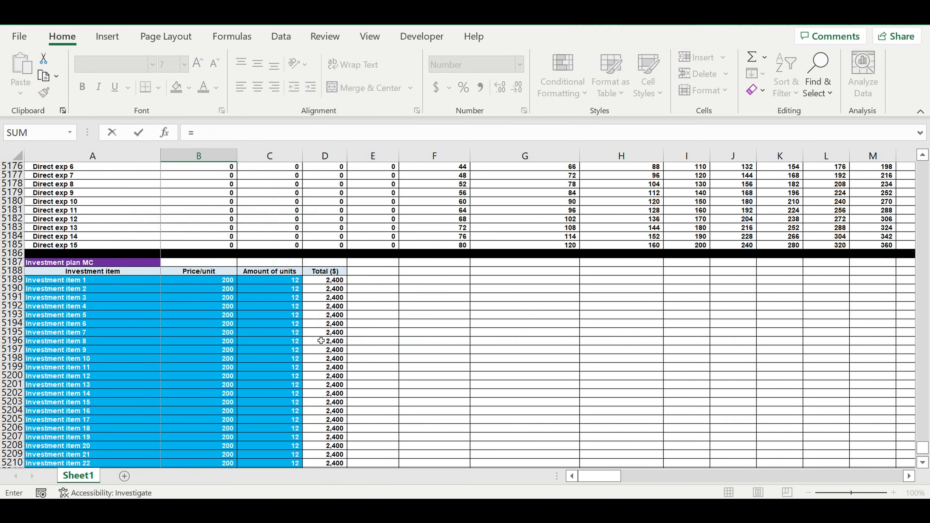
{"action": "left_click", "coordinate": [323, 280]}
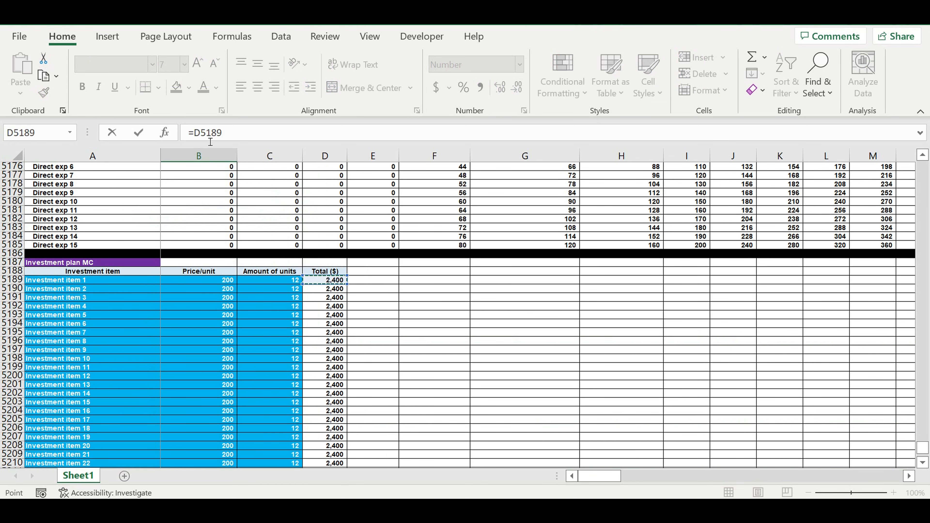
{"action": "left_click", "coordinate": [232, 131]}
{"action": "type", "text": "$"}
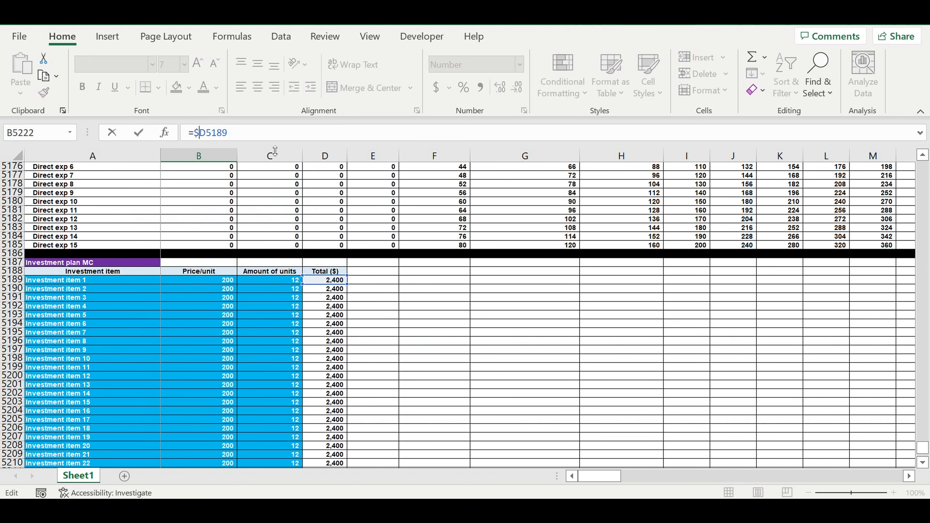
{"action": "left_click", "coordinate": [267, 134]}
{"action": "type", "text": "*"}
Complete the B5222 formula as =$D5189*B$5077, using the row-locked January value of Investment stage step 2
{"action": "scroll", "coordinate": [459, 286], "scroll_direction": "up", "scroll_amount": 6}
{"action": "scroll", "coordinate": [459, 285], "scroll_direction": "up", "scroll_amount": 14}
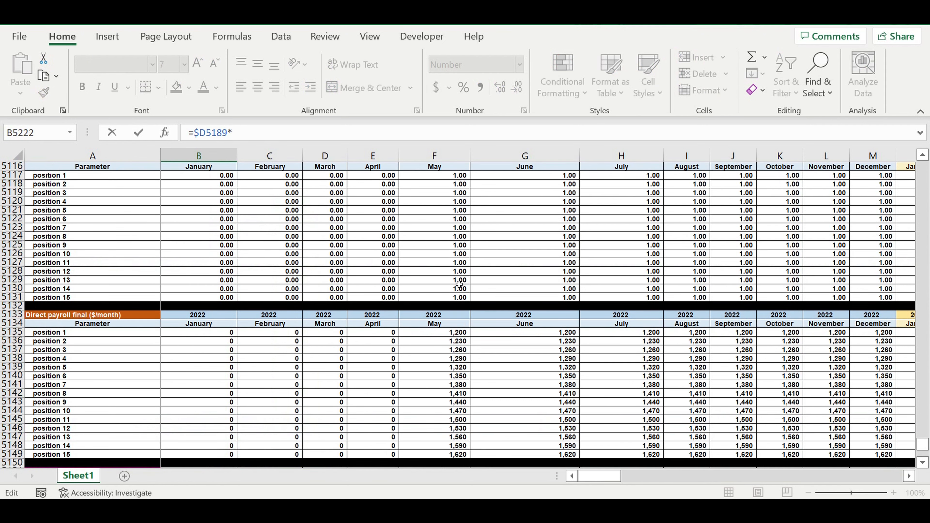
{"action": "scroll", "coordinate": [459, 285], "scroll_direction": "up", "scroll_amount": 13}
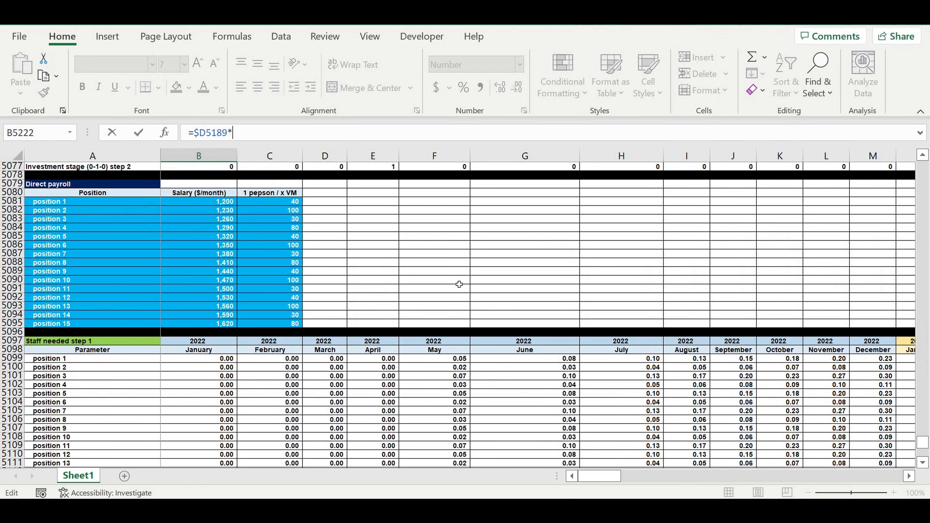
{"action": "scroll", "coordinate": [459, 284], "scroll_direction": "up", "scroll_amount": 7}
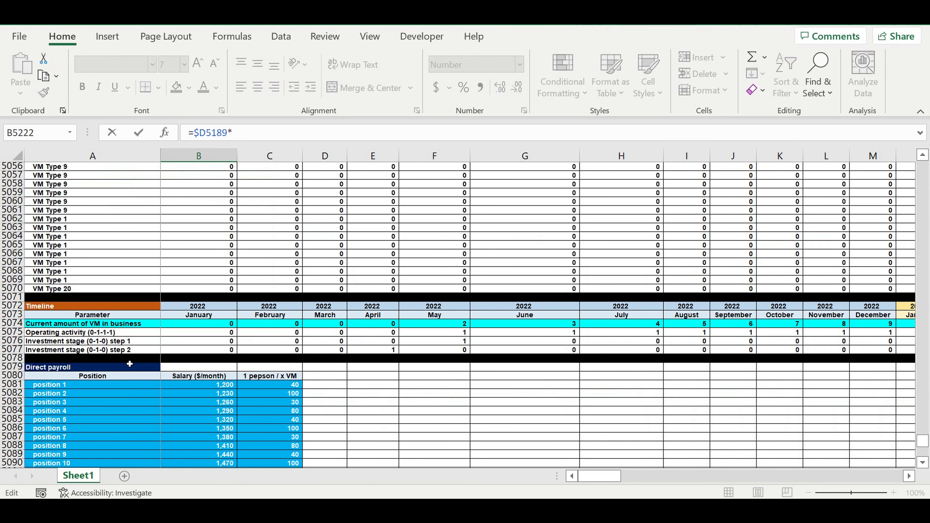
{"action": "left_click", "coordinate": [212, 351]}
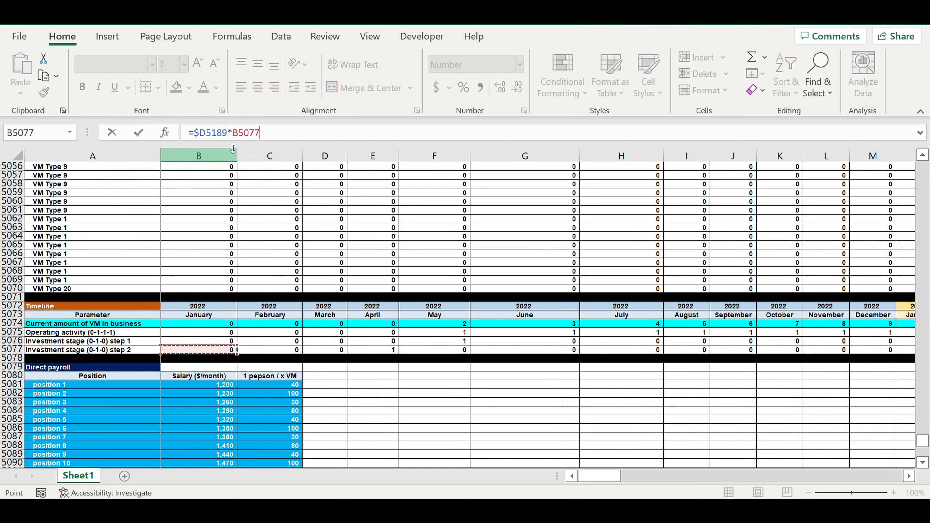
{"action": "left_click", "coordinate": [240, 134]}
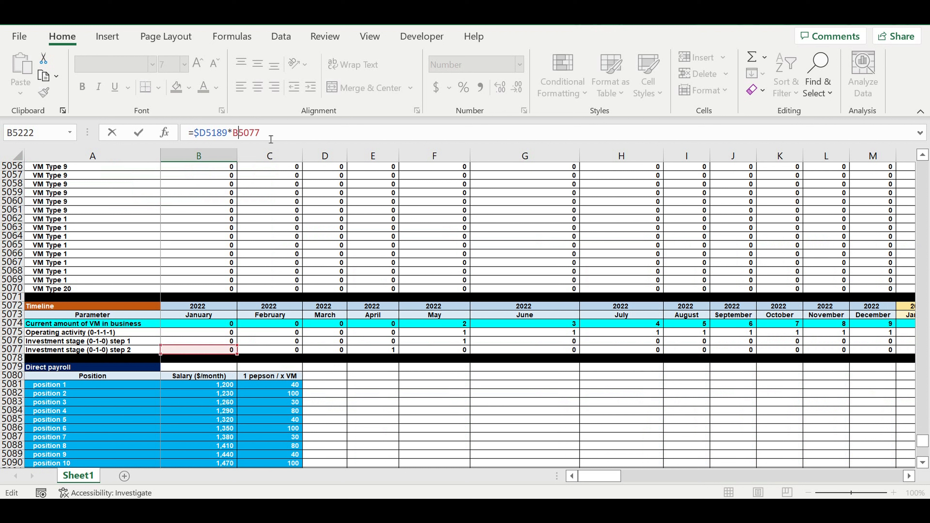
{"action": "type", "text": "$"}
{"action": "key", "text": "ctrl+Return"}
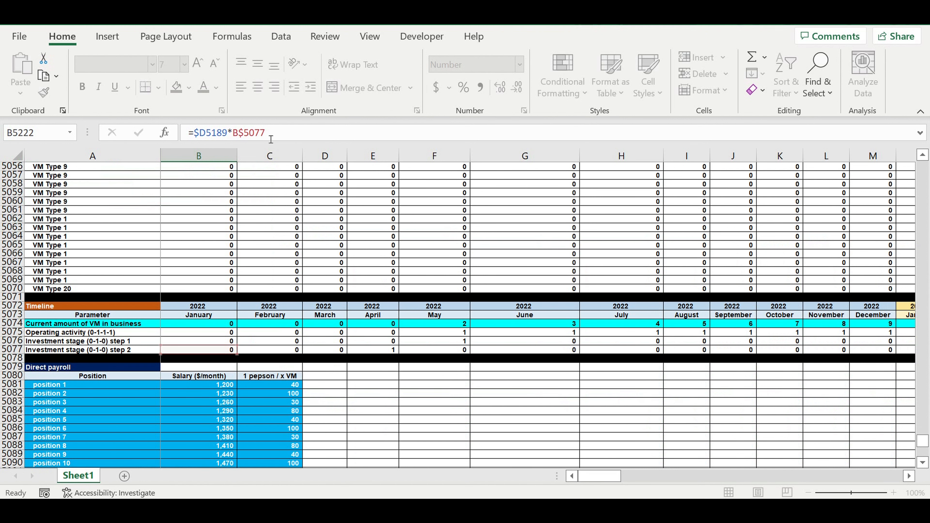
{"action": "key", "text": "Return"}
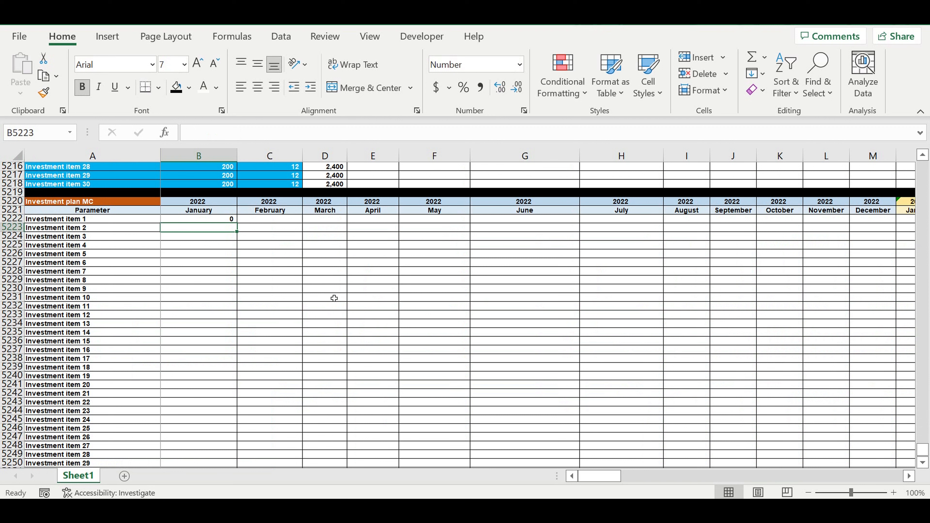
Fill the B5222 formula over all 30 investment items to row 5251 and across the months through December 2031 in column DQ
{"action": "key", "text": "Up"}
{"action": "left_click_drag", "start_coordinate": [237, 223], "coordinate": [743, 456]}
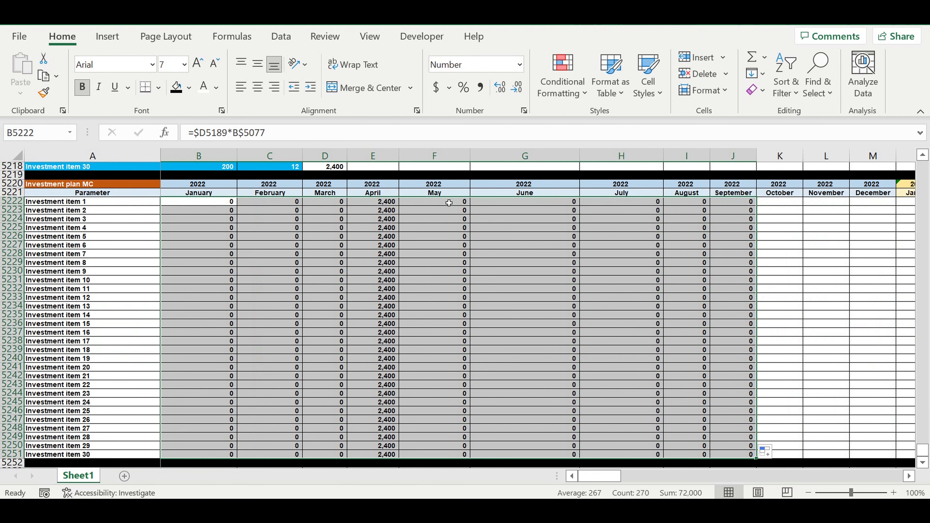
{"action": "left_click_drag", "start_coordinate": [756, 458], "coordinate": [758, 343]}
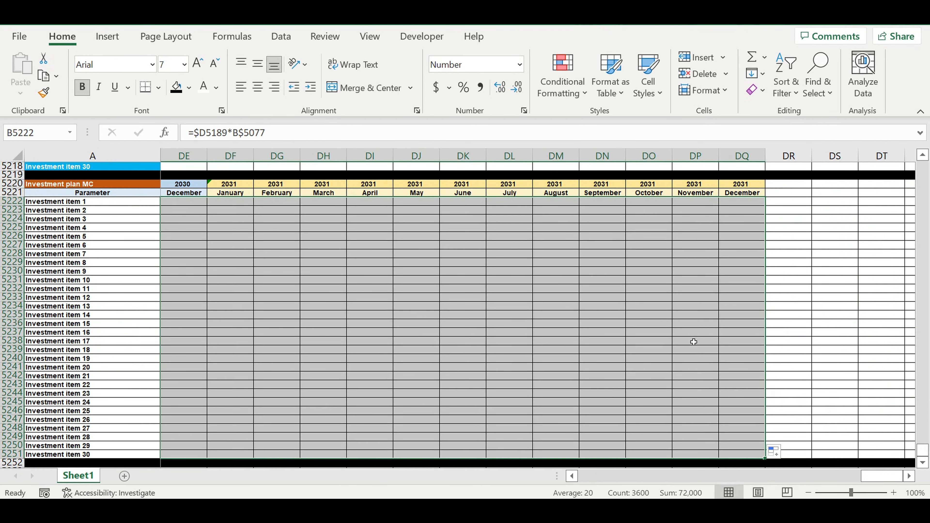
{"action": "left_click_drag", "start_coordinate": [882, 476], "coordinate": [463, 498]}
{"action": "left_click", "coordinate": [252, 324]}
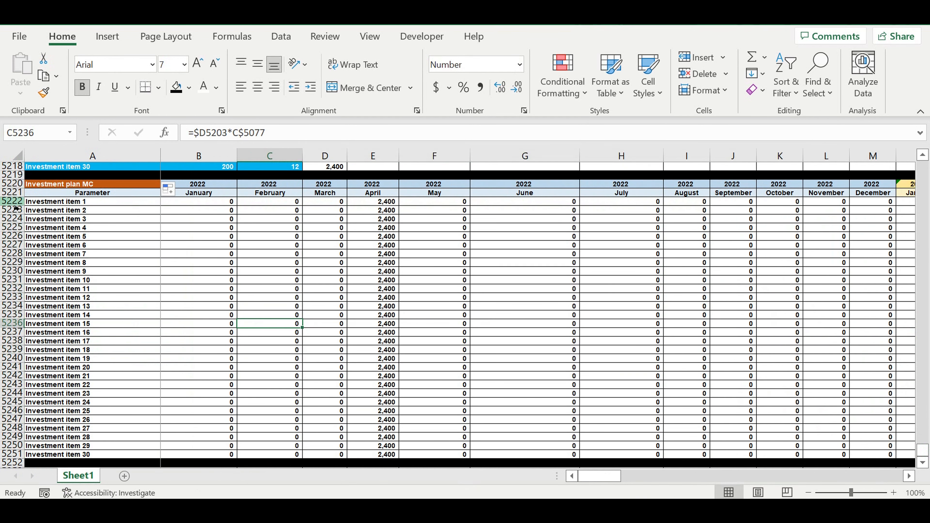
Apply the standard red fill to the entire Investment plan MC item rows 5222 to 5251
{"action": "left_click_drag", "start_coordinate": [13, 204], "coordinate": [12, 204]}
{"action": "key", "text": "ctrl+shift+Down"}
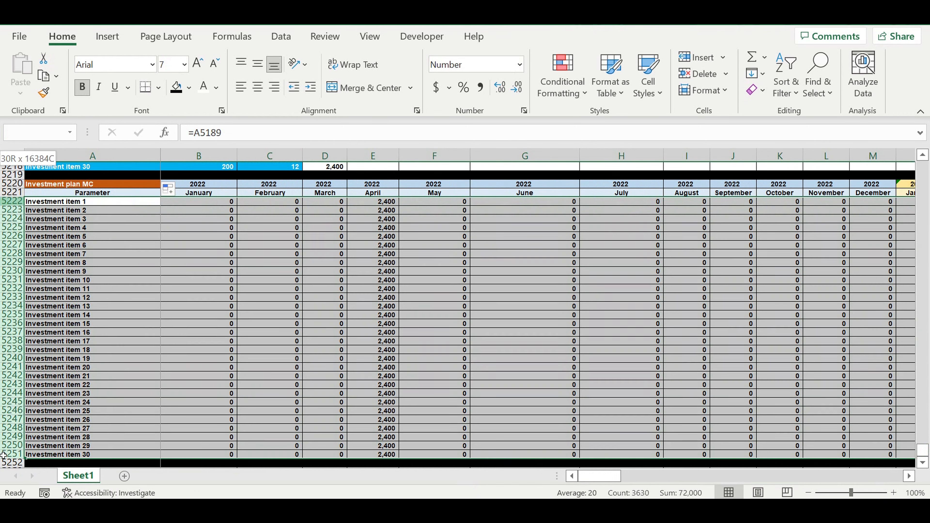
{"action": "left_click", "coordinate": [190, 88]}
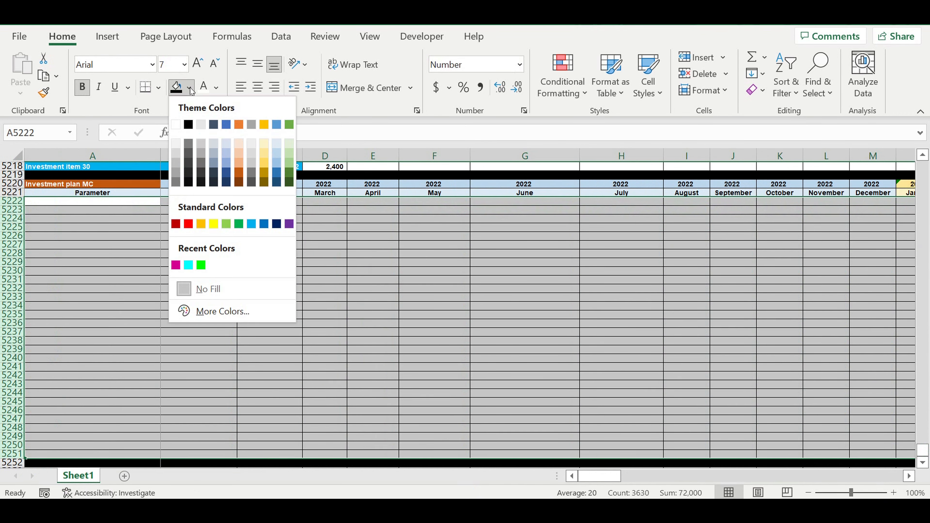
{"action": "left_click", "coordinate": [188, 224]}
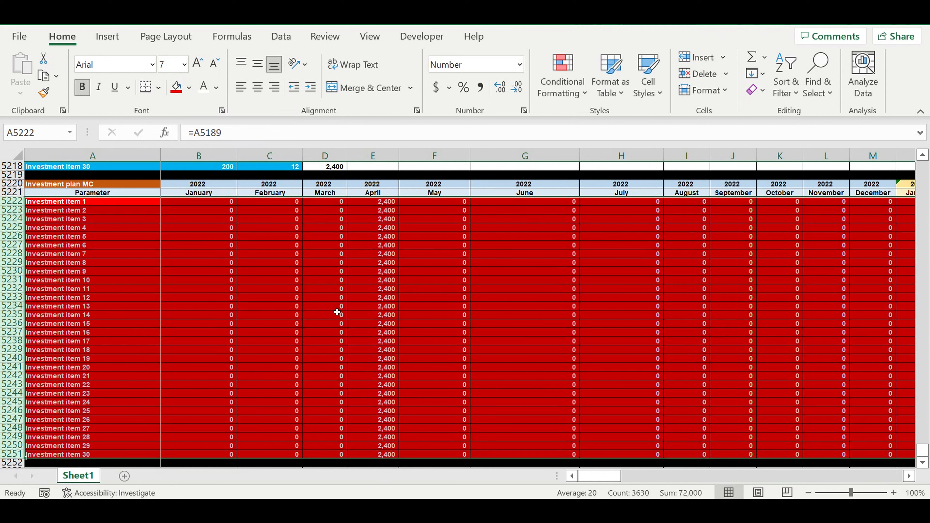
{"action": "left_click", "coordinate": [126, 311]}
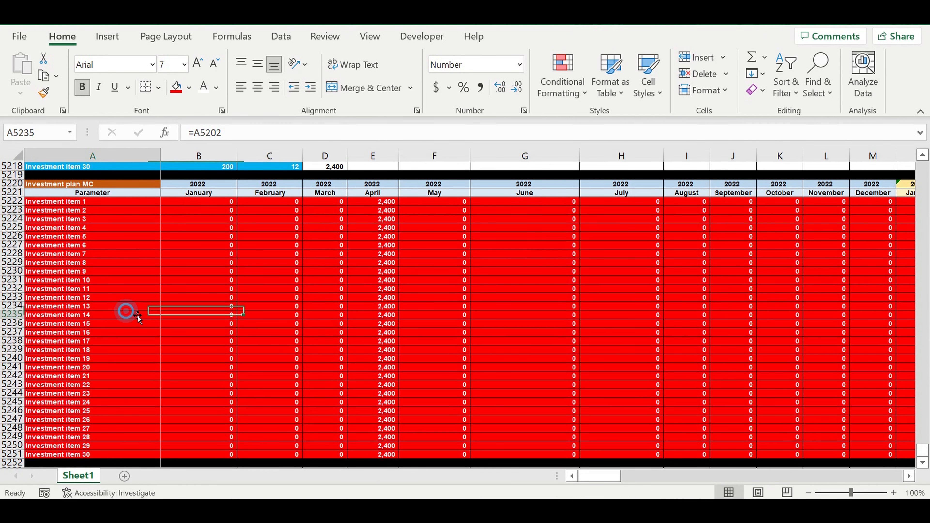
{"action": "left_click", "coordinate": [118, 272]}
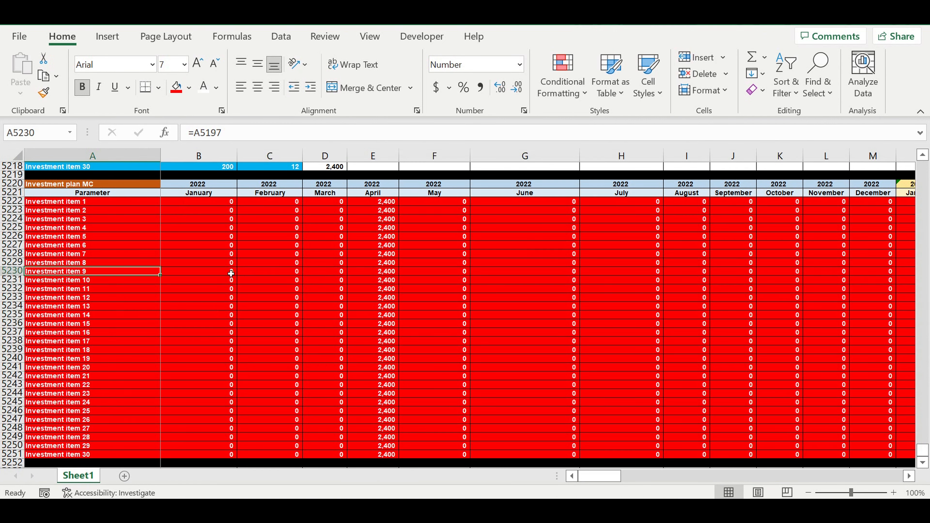
{"action": "left_click", "coordinate": [311, 340]}
{"action": "scroll", "coordinate": [254, 341], "scroll_direction": "down", "scroll_amount": 4}
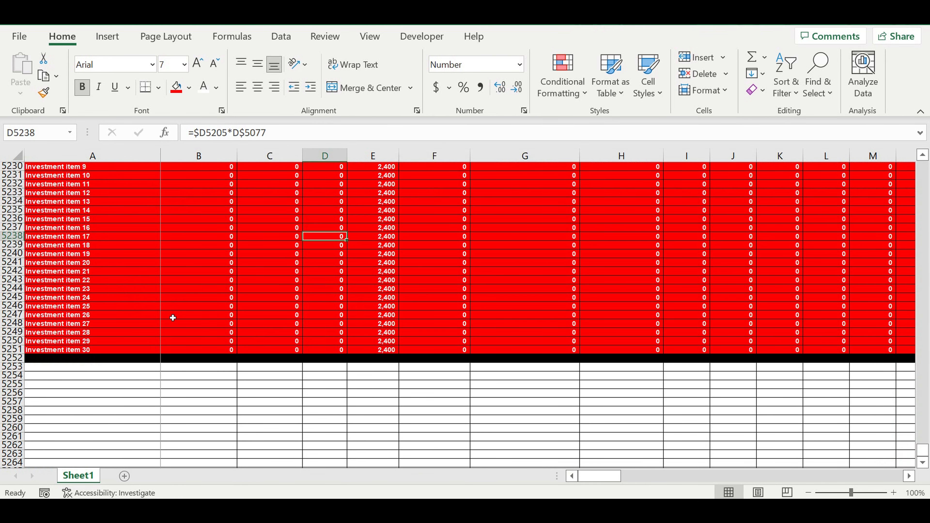
{"action": "scroll", "coordinate": [215, 322], "scroll_direction": "down", "scroll_amount": 3}
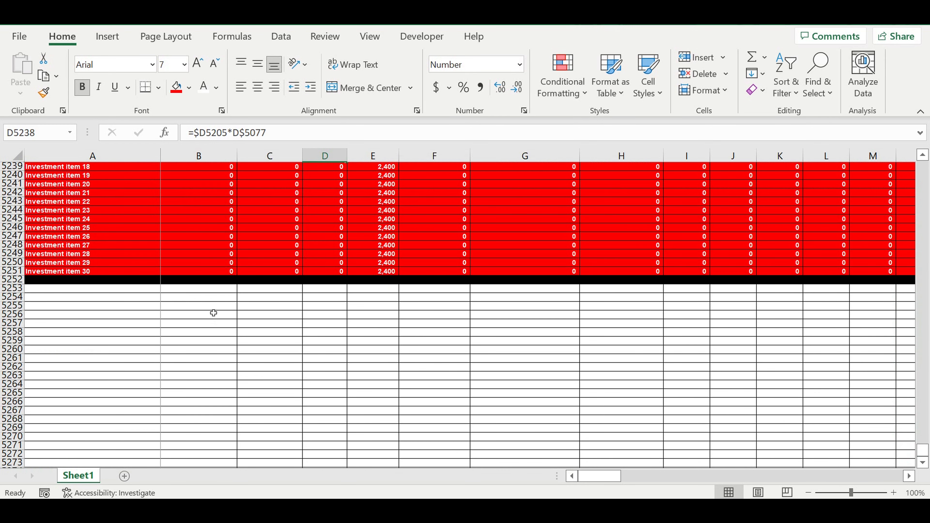